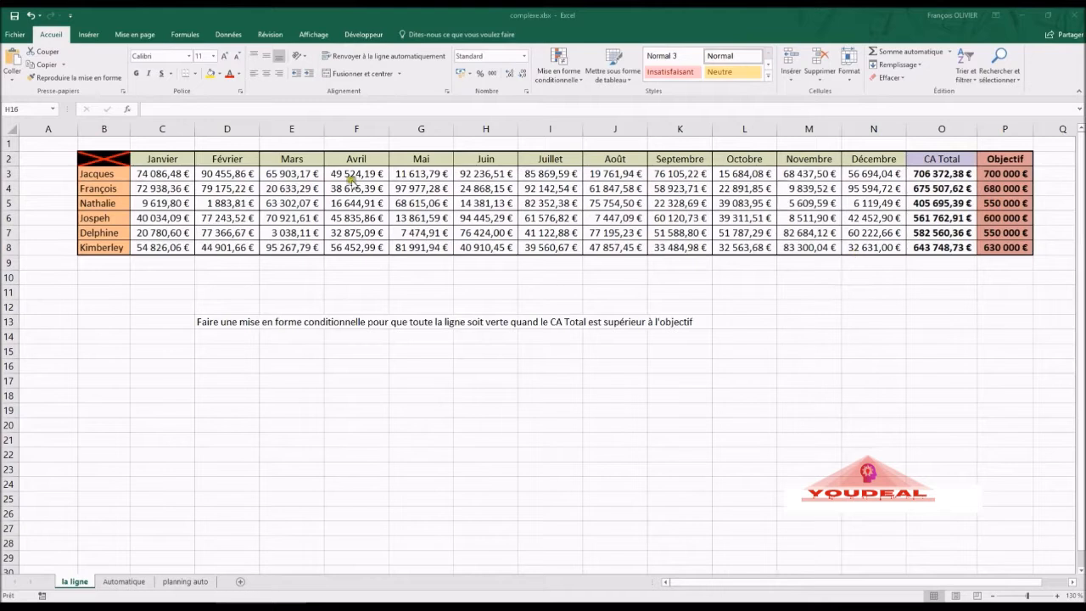
- Select C3:O8, from January through CA Total, and start a new conditional formatting rule
{"action": "left_click", "coordinate": [150, 173]}
{"action": "left_click_drag", "start_coordinate": [150, 173], "coordinate": [935, 245]}
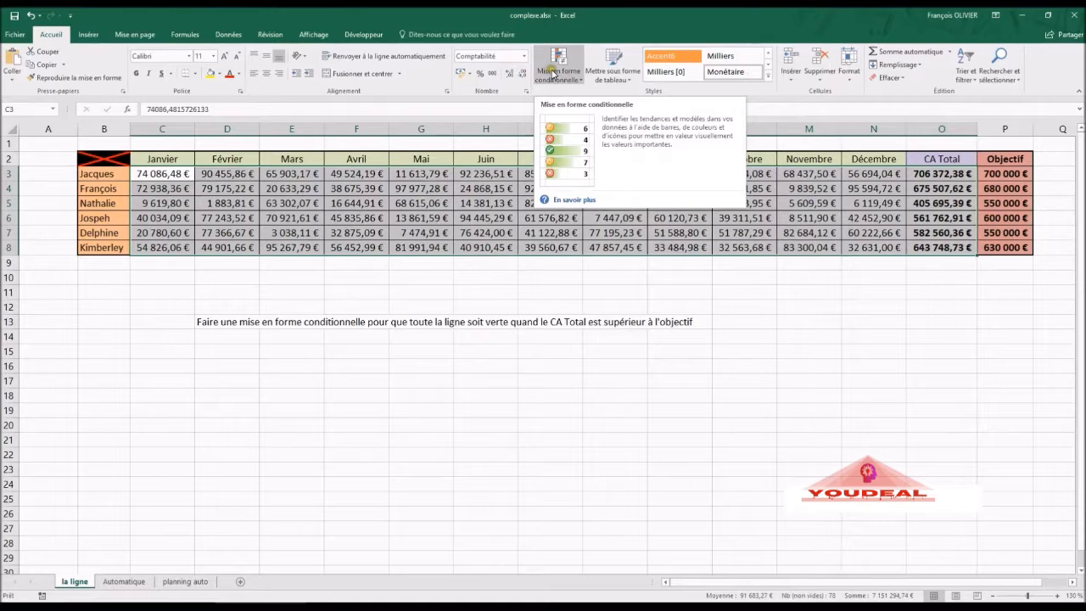
{"action": "left_click", "coordinate": [552, 73]}
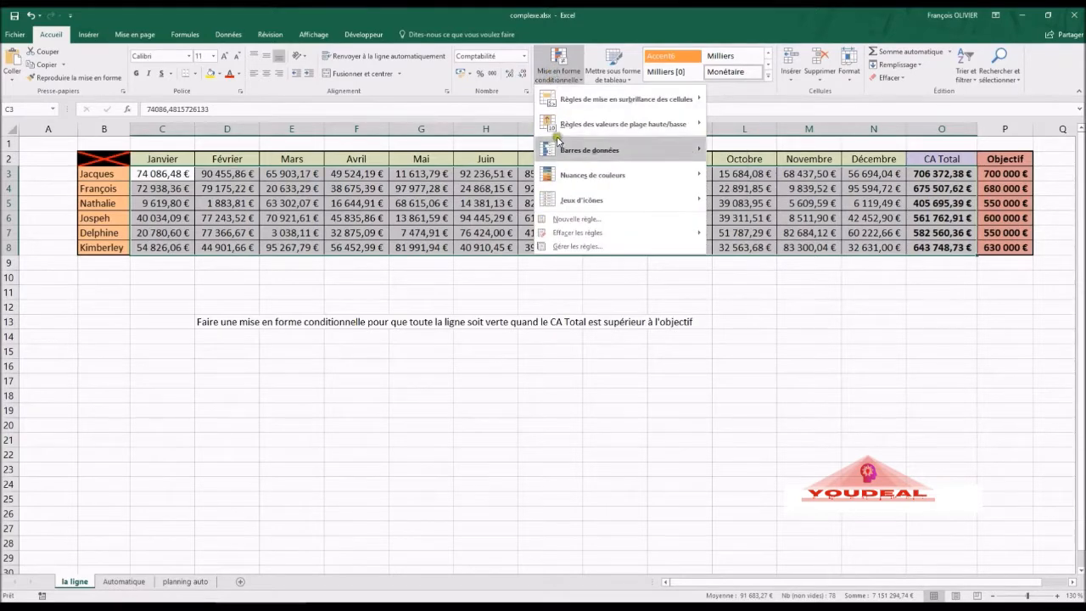
{"action": "left_click", "coordinate": [568, 221]}
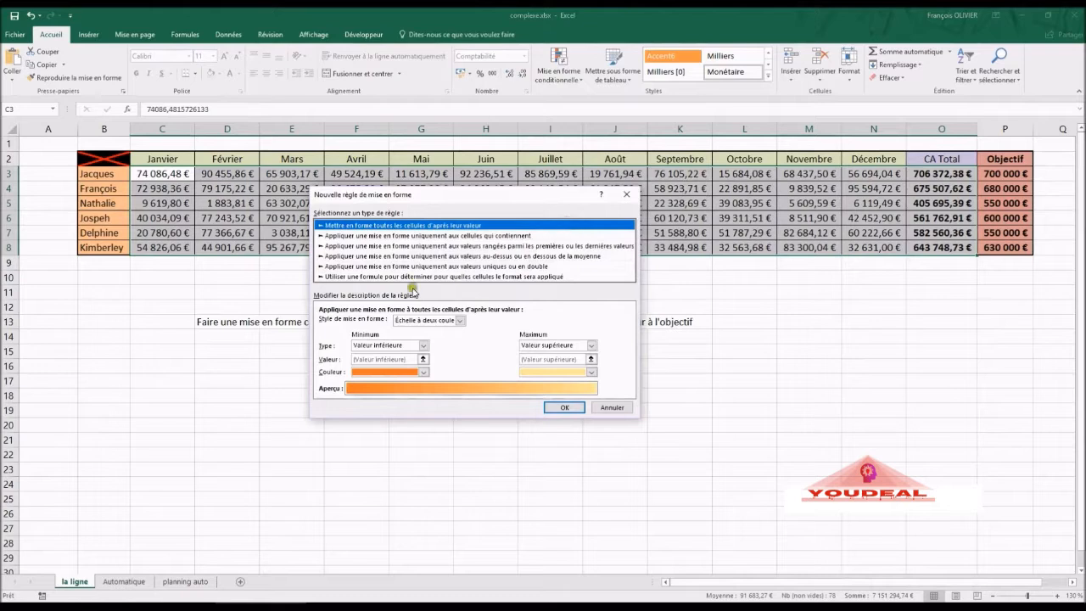
- Make the rule a formula condition =$O$3>$P$3 and open its Format settings
{"action": "left_click", "coordinate": [422, 276]}
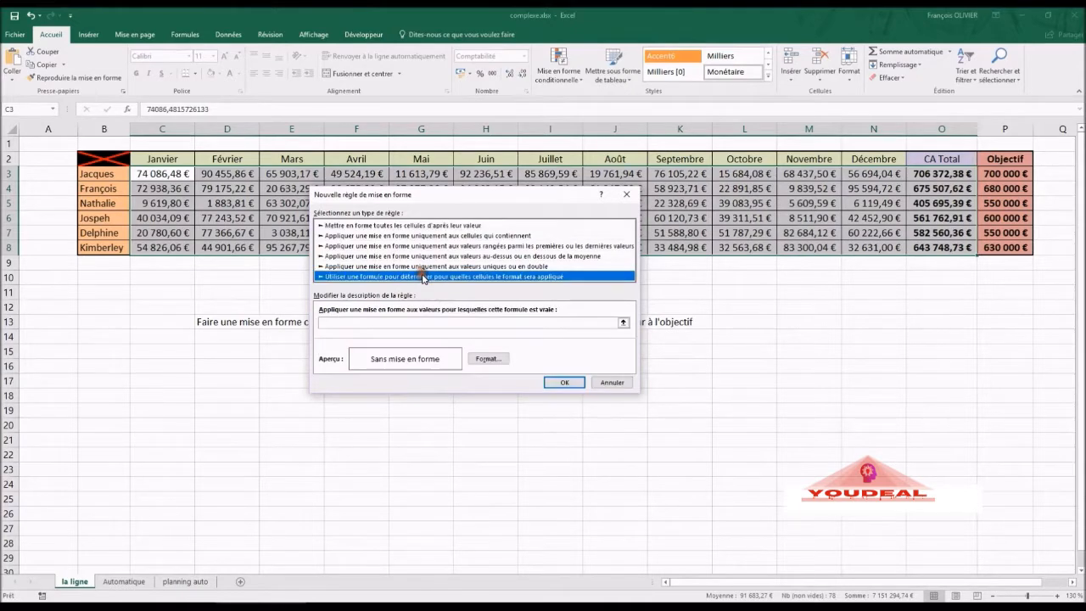
{"action": "left_click", "coordinate": [403, 321]}
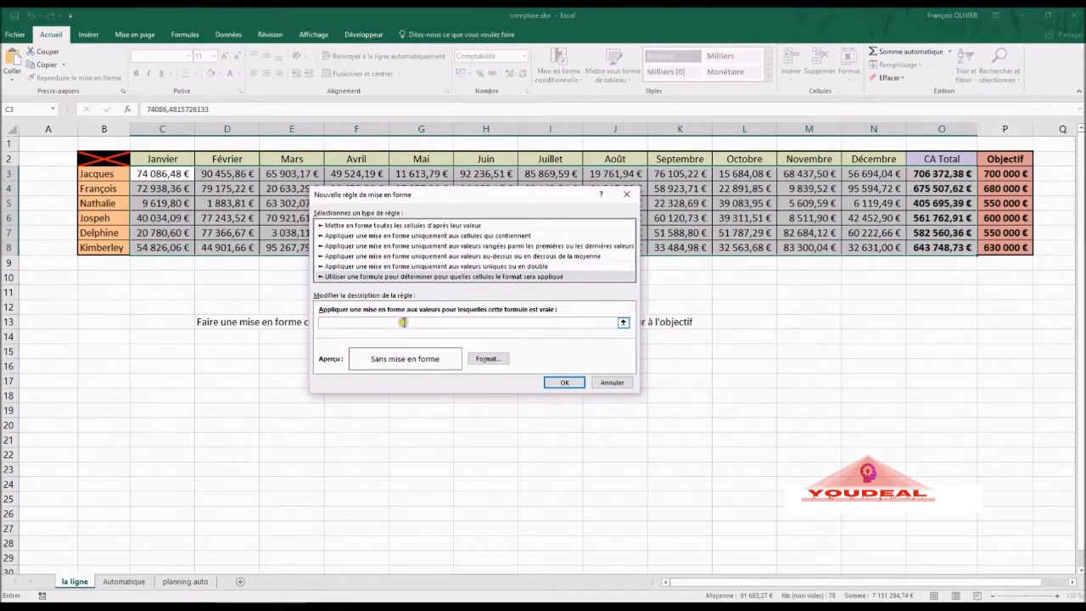
{"action": "type", "text": "="}
{"action": "left_click", "coordinate": [941, 173]}
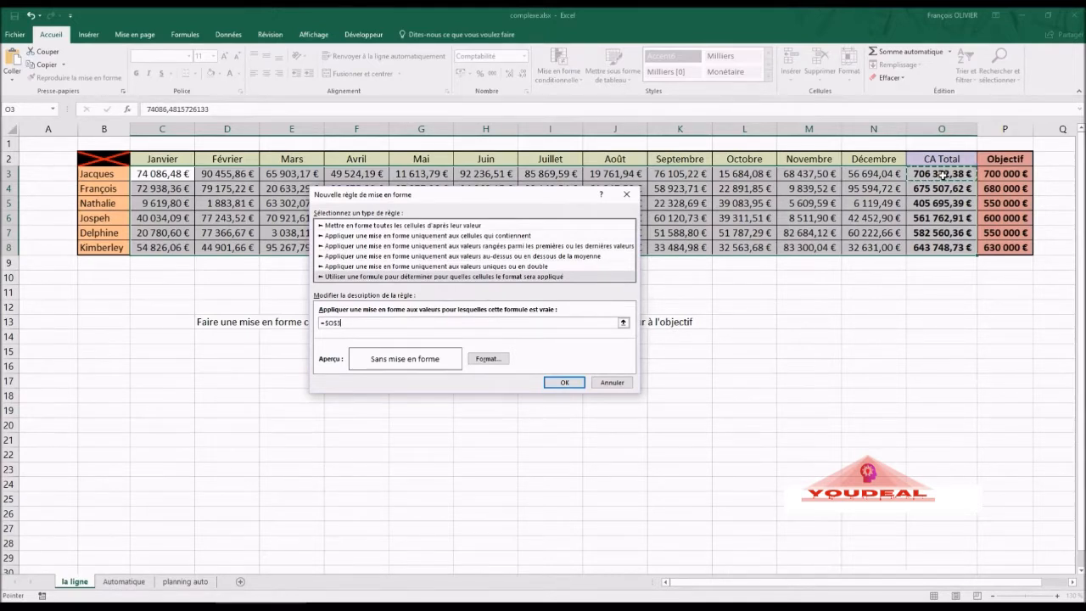
{"action": "type", "text": ">"}
{"action": "left_click", "coordinate": [990, 172]}
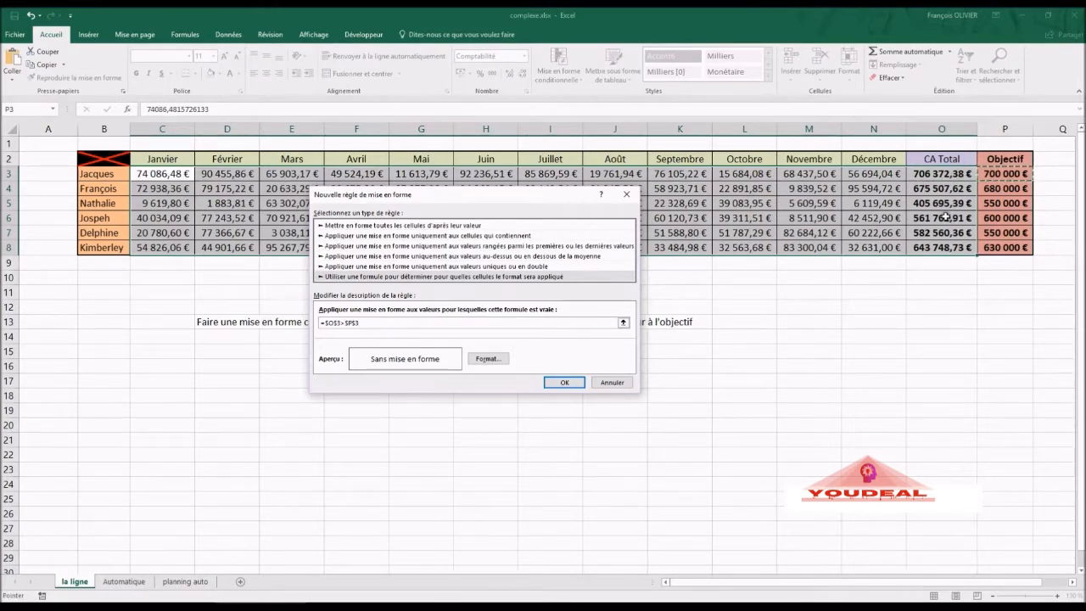
{"action": "left_click", "coordinate": [480, 358]}
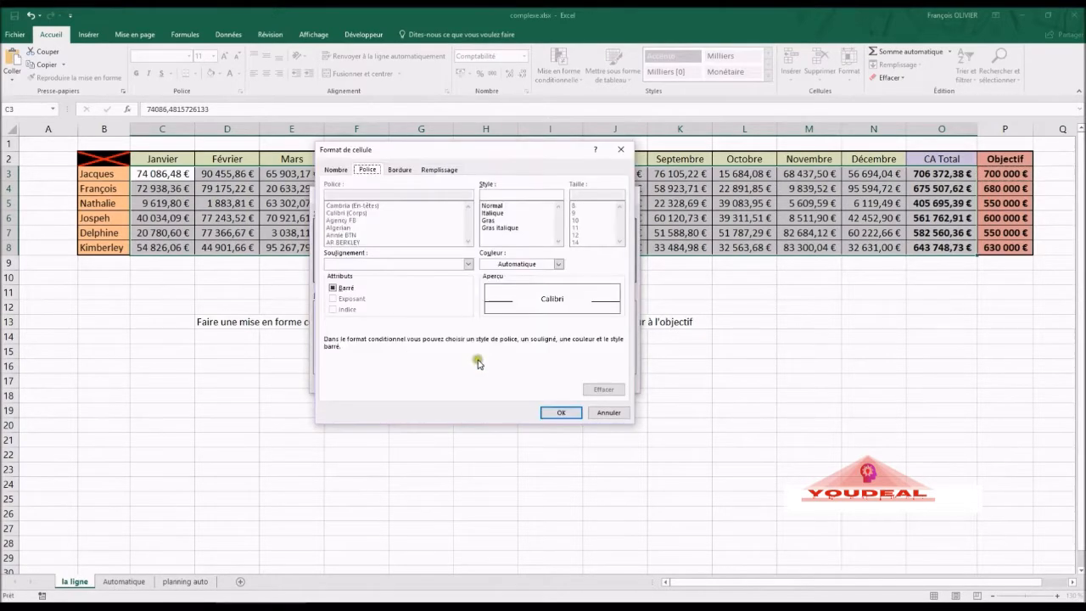
- Choose a light green fill colour under Remplissage and confirm it
{"action": "left_click", "coordinate": [432, 171]}
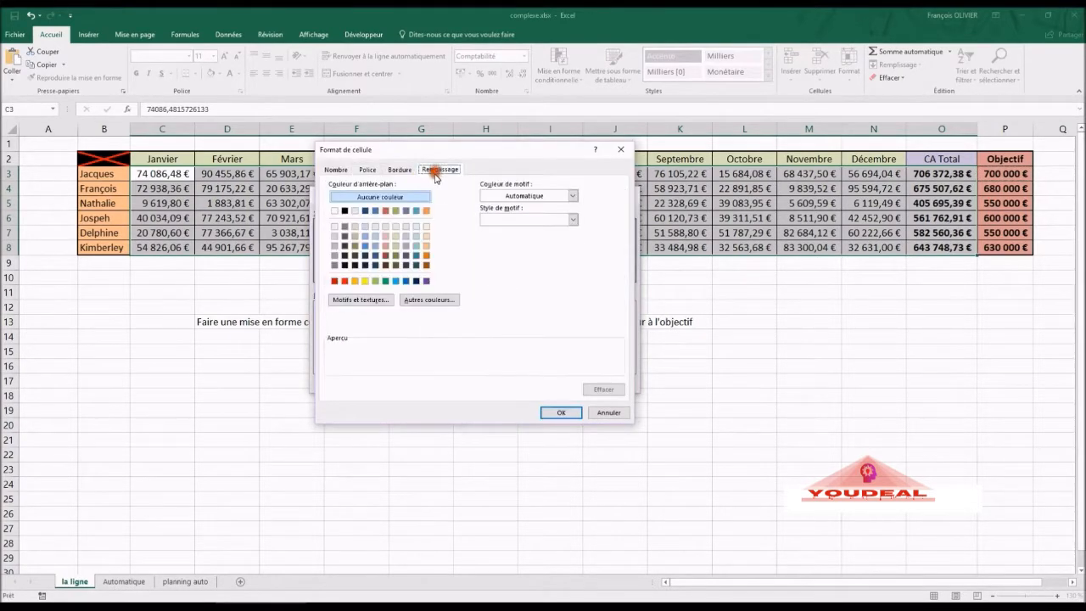
{"action": "left_click", "coordinate": [382, 283]}
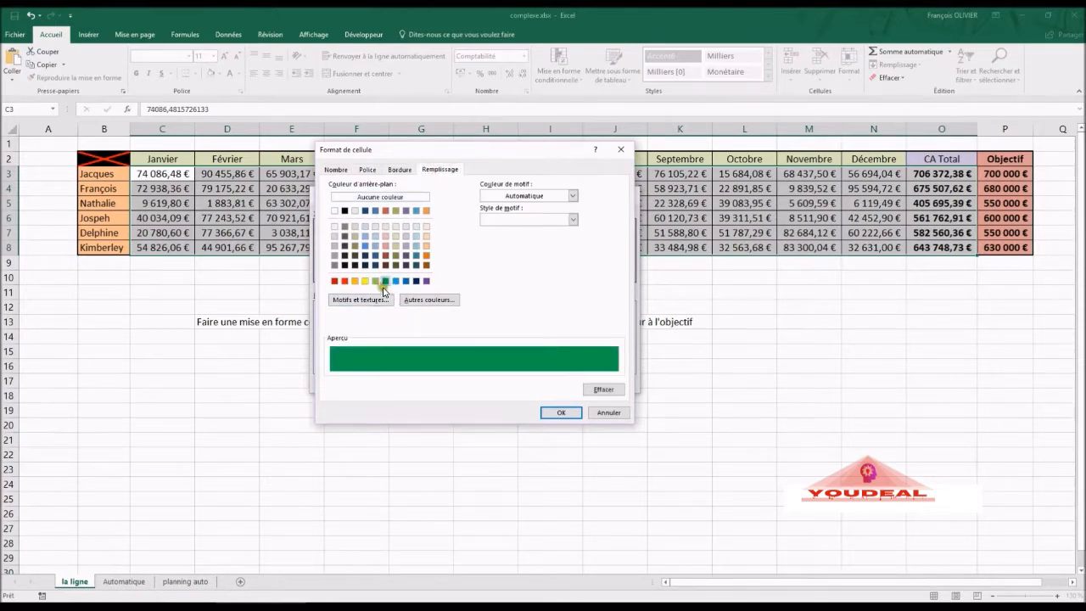
{"action": "left_click", "coordinate": [375, 280]}
{"action": "left_click", "coordinate": [555, 413]}
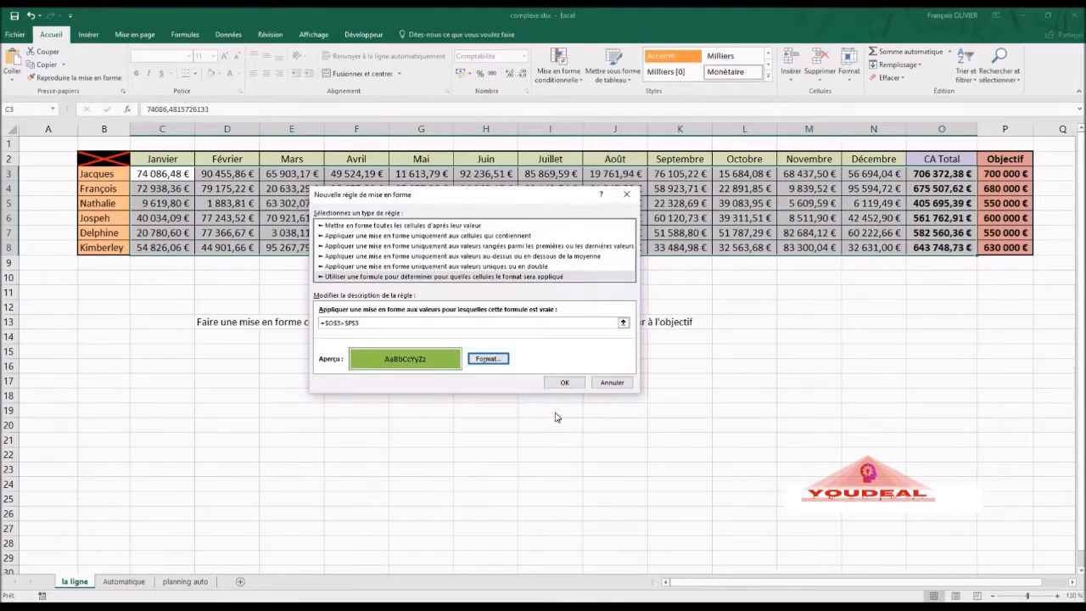
- Apply the =$O$3>$P$3 green-fill rule, turning every row of C3:O8 green
{"action": "left_click", "coordinate": [556, 416]}
{"action": "left_click", "coordinate": [362, 325]}
{"action": "left_click", "coordinate": [372, 332]}
{"action": "left_click", "coordinate": [371, 331]}
{"action": "left_click", "coordinate": [564, 383]}
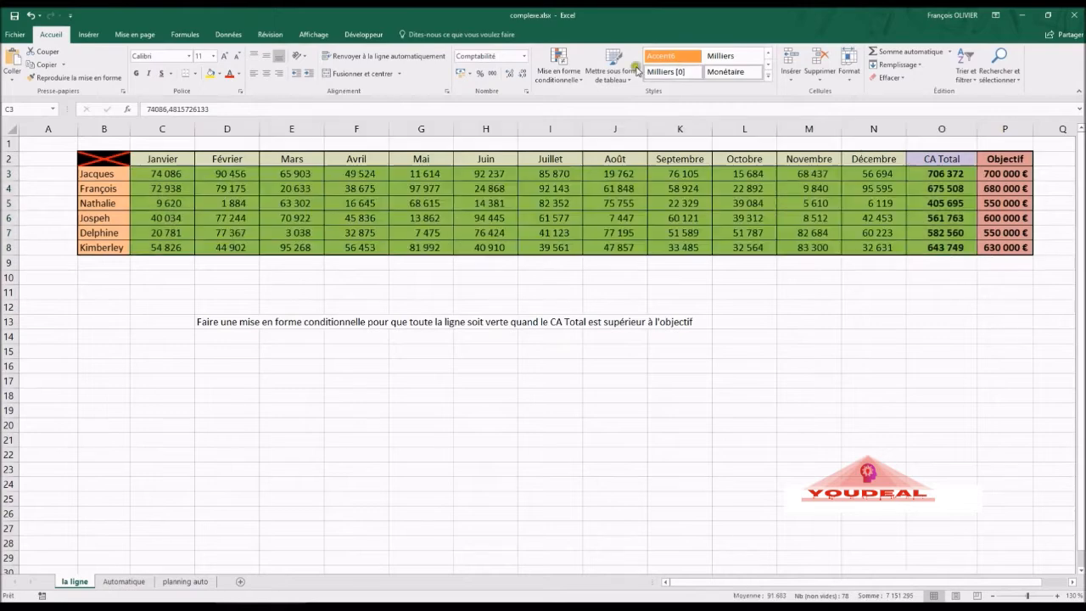
{"action": "left_click", "coordinate": [572, 75]}
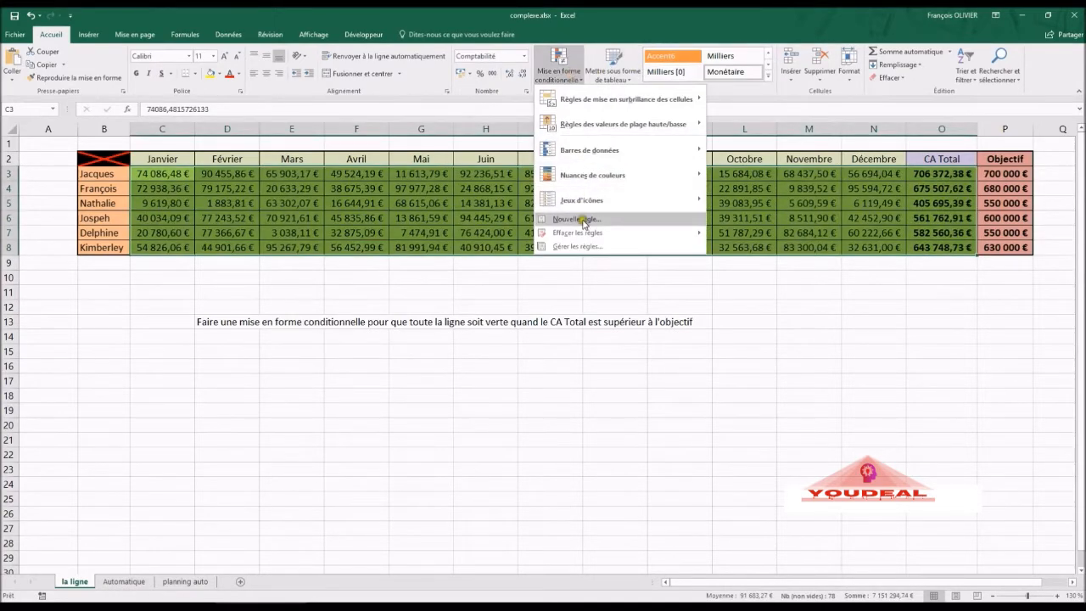
- In Gérer les règles, select the =$O$3>$P$3 green-fill rule and open it for editing
{"action": "left_click", "coordinate": [580, 246]}
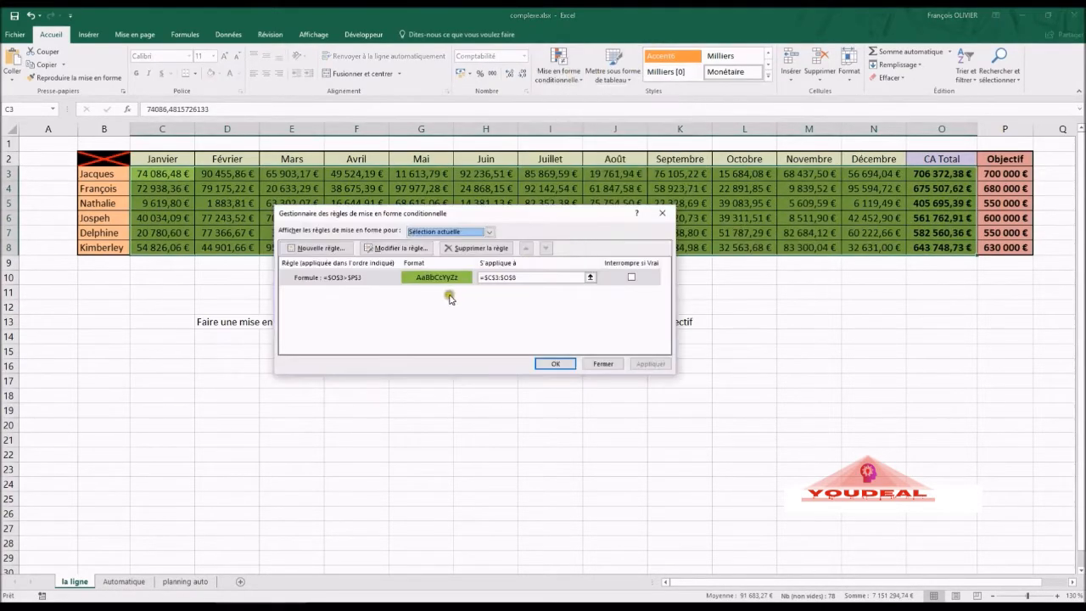
{"action": "left_click", "coordinate": [439, 278]}
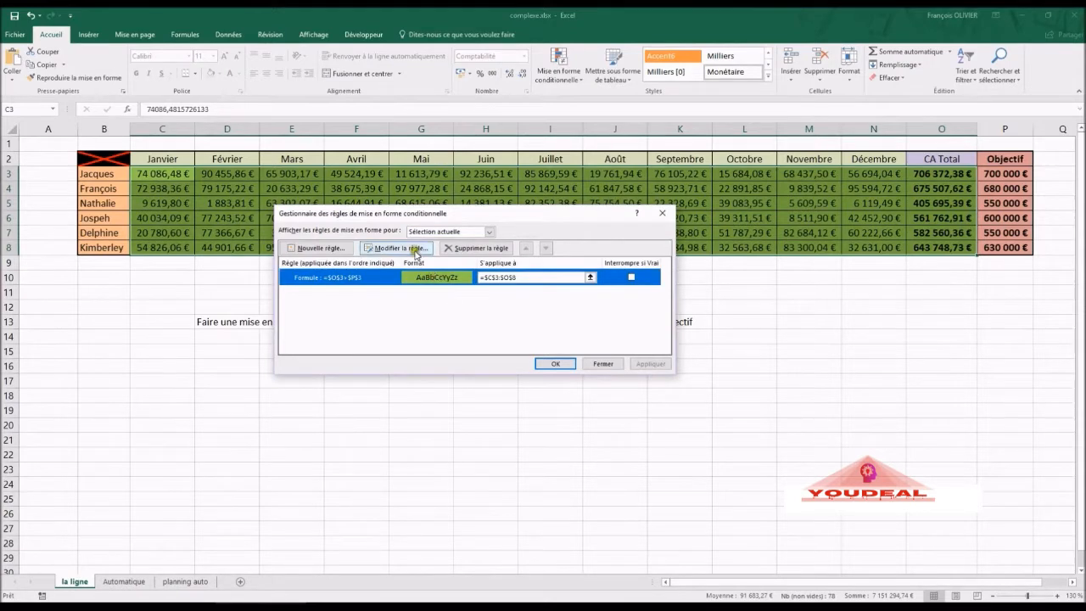
{"action": "left_click", "coordinate": [413, 248]}
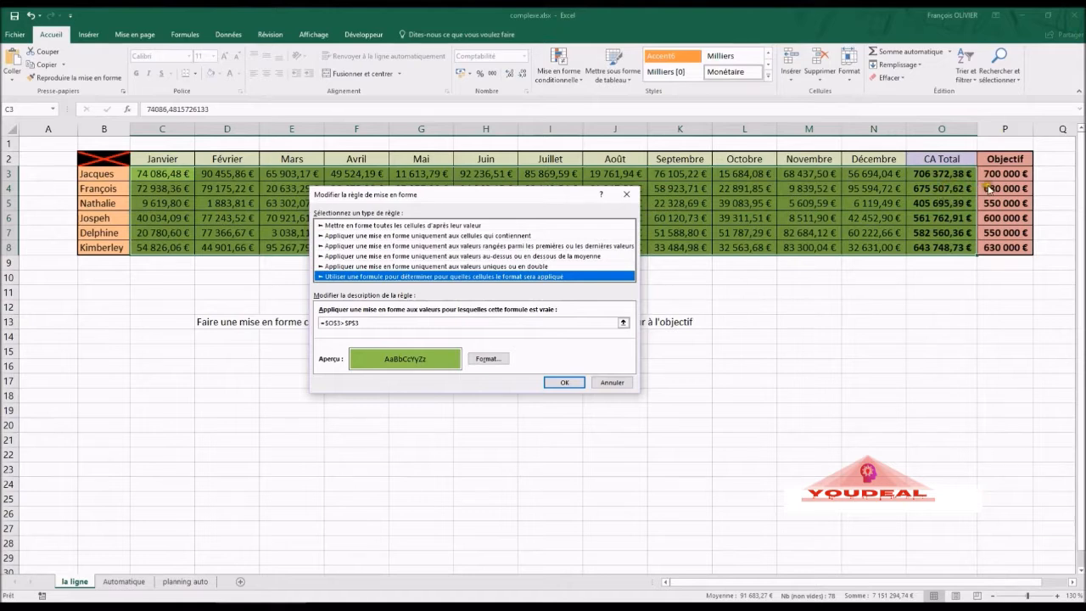
- Change the formula to =$O3>$P3 and apply it, leaving only rows 3, 7 and 8 green
{"action": "left_click", "coordinate": [337, 322]}
{"action": "key", "text": "BackSpace"}
{"action": "key", "text": "BackSpace"}
{"action": "type", "text": "3"}
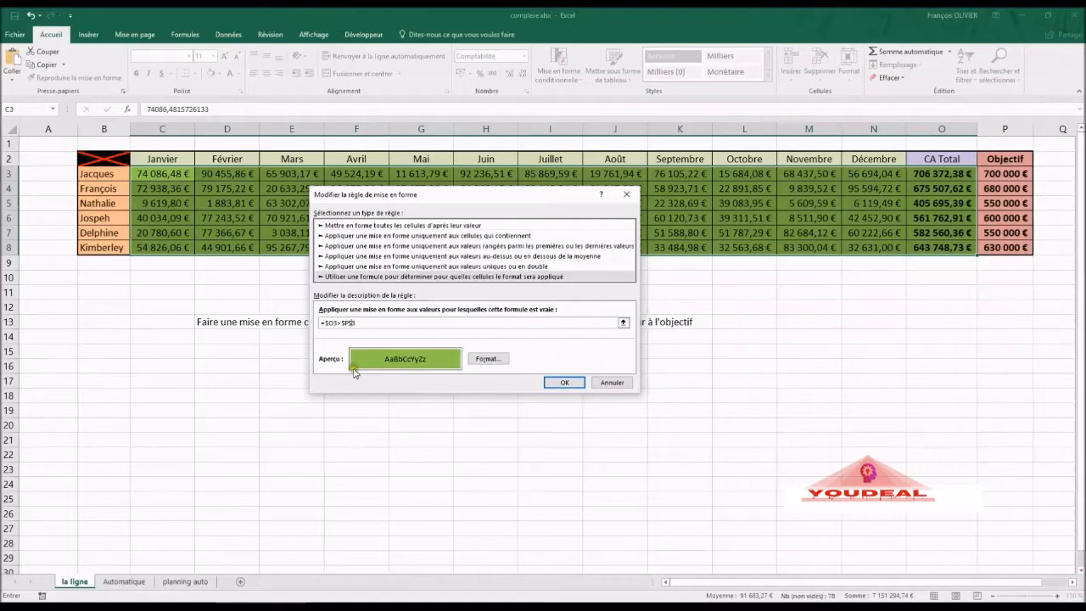
{"action": "key", "text": "BackSpace"}
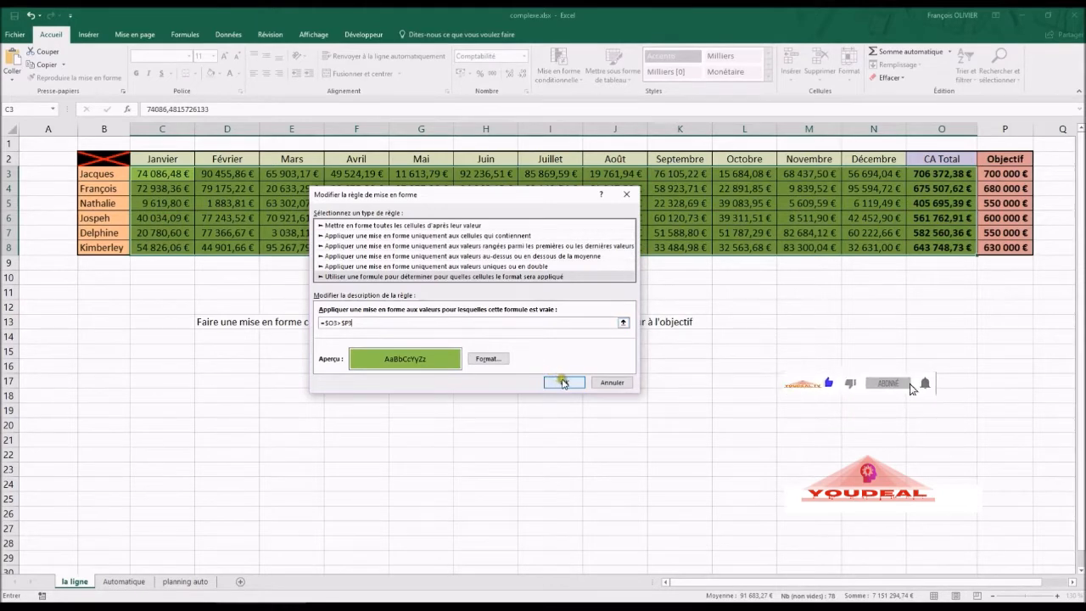
{"action": "left_click", "coordinate": [564, 382]}
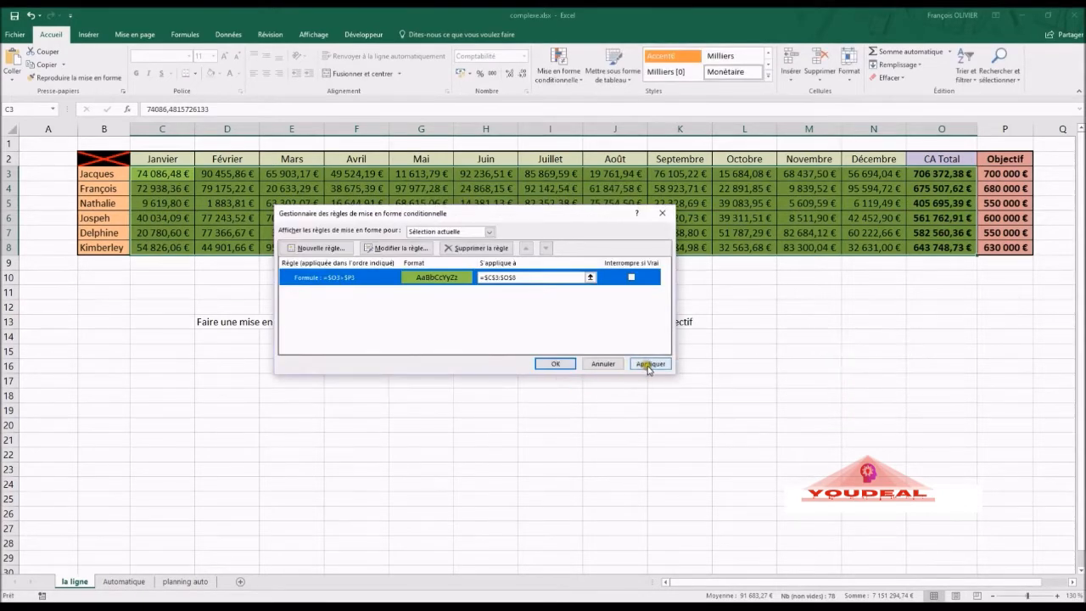
{"action": "left_click", "coordinate": [649, 365]}
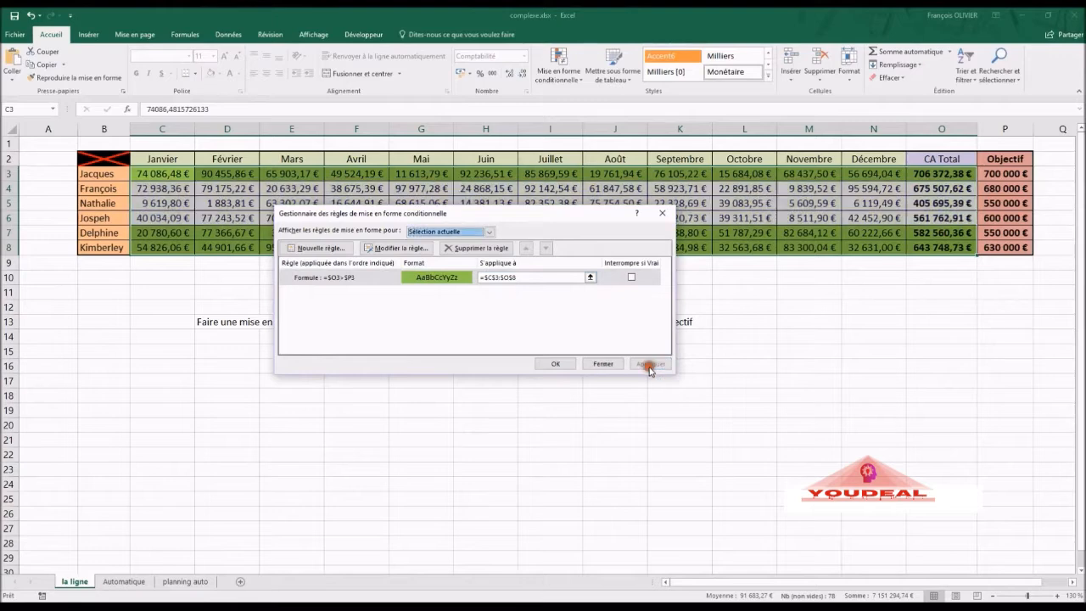
{"action": "left_click", "coordinate": [565, 364]}
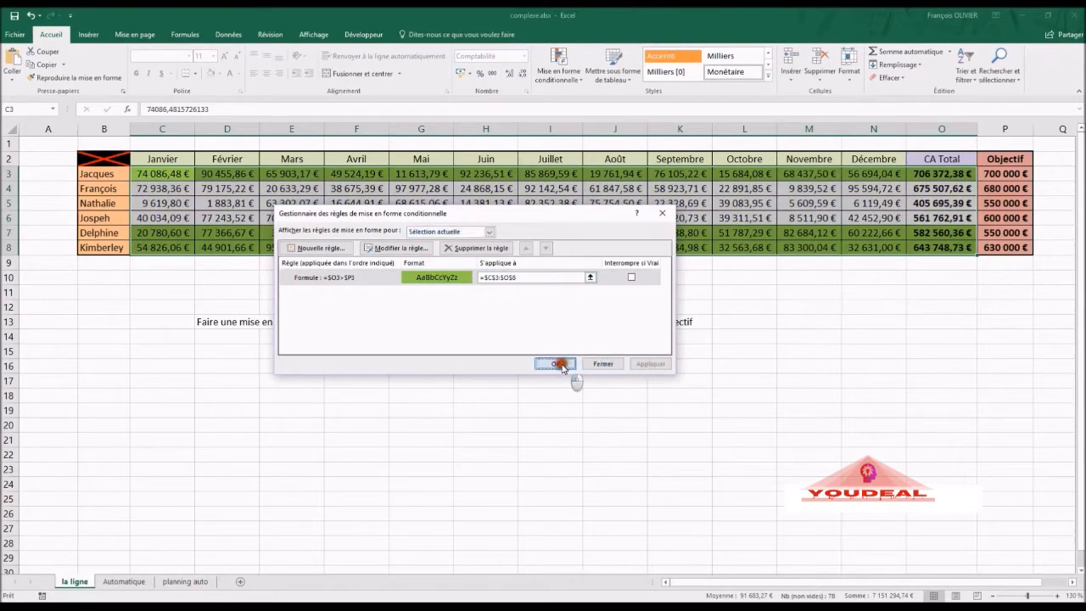
{"action": "left_click", "coordinate": [614, 204]}
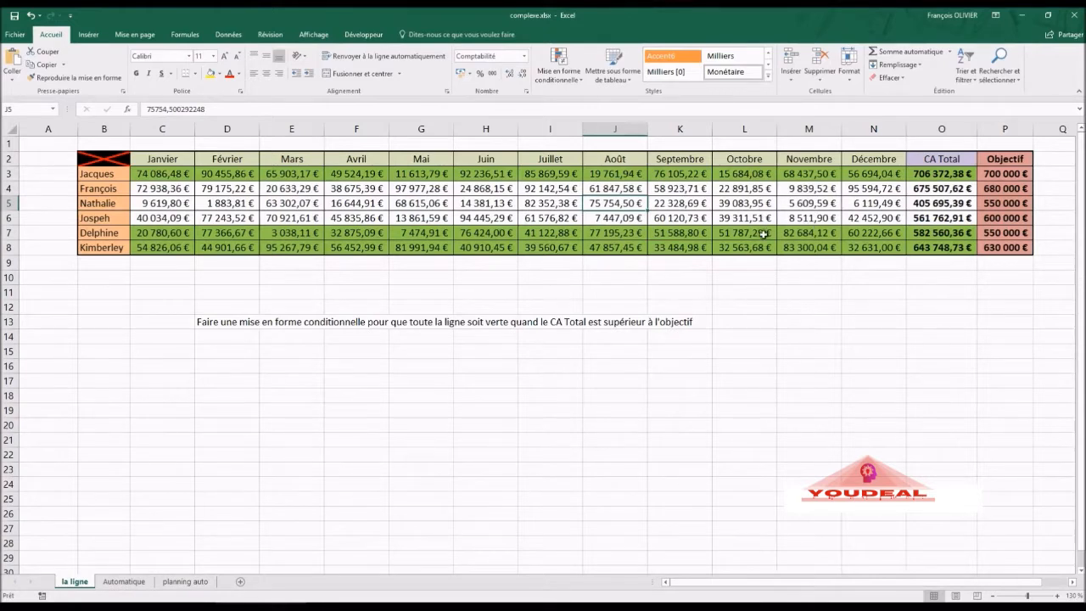
- Test the rule by entering CA Total 450 000 in O7 and 600 000 in O5
{"action": "left_click", "coordinate": [941, 232]}
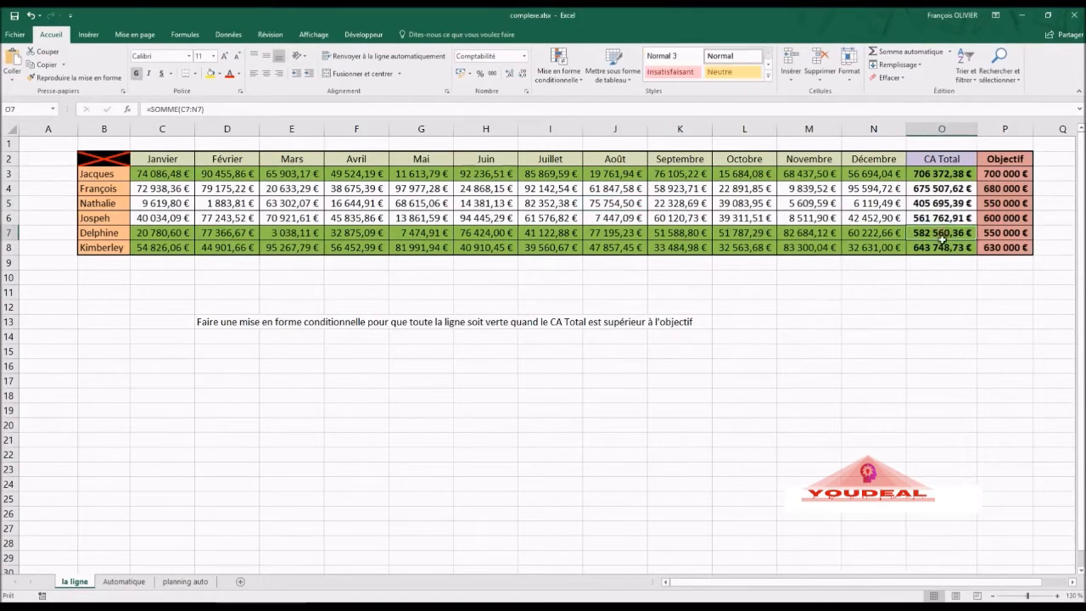
{"action": "type", "text": "45"}
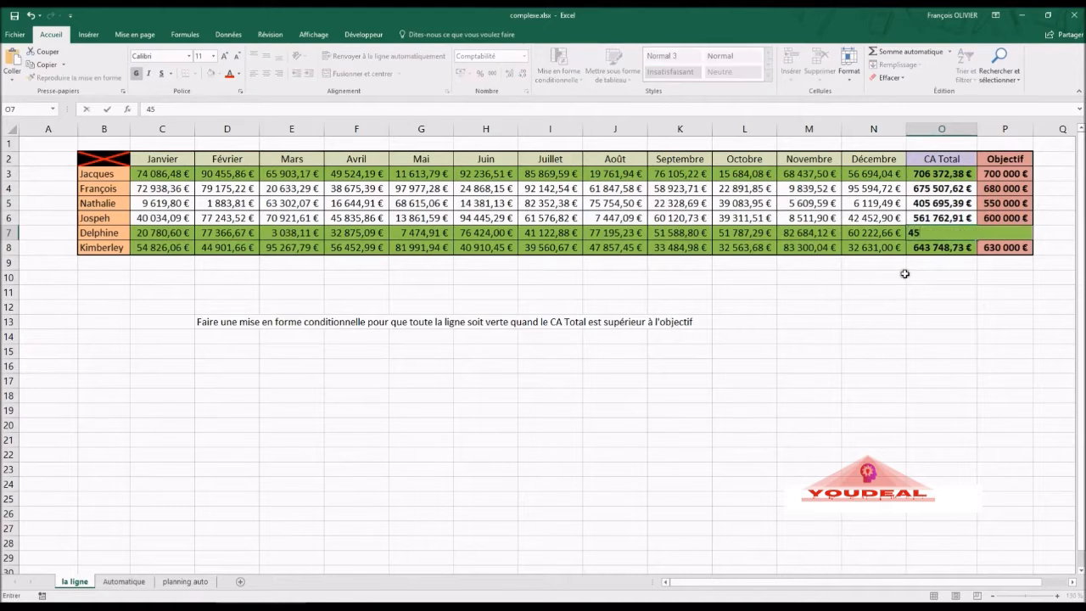
{"action": "type", "text": "0000"}
{"action": "key", "text": "Return"}
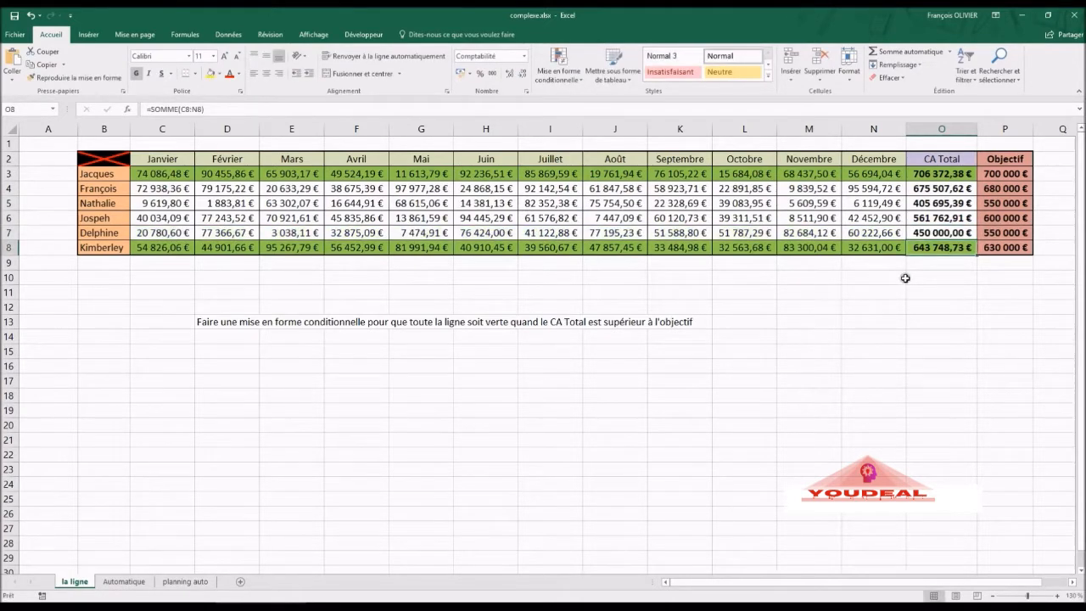
{"action": "left_click", "coordinate": [957, 203]}
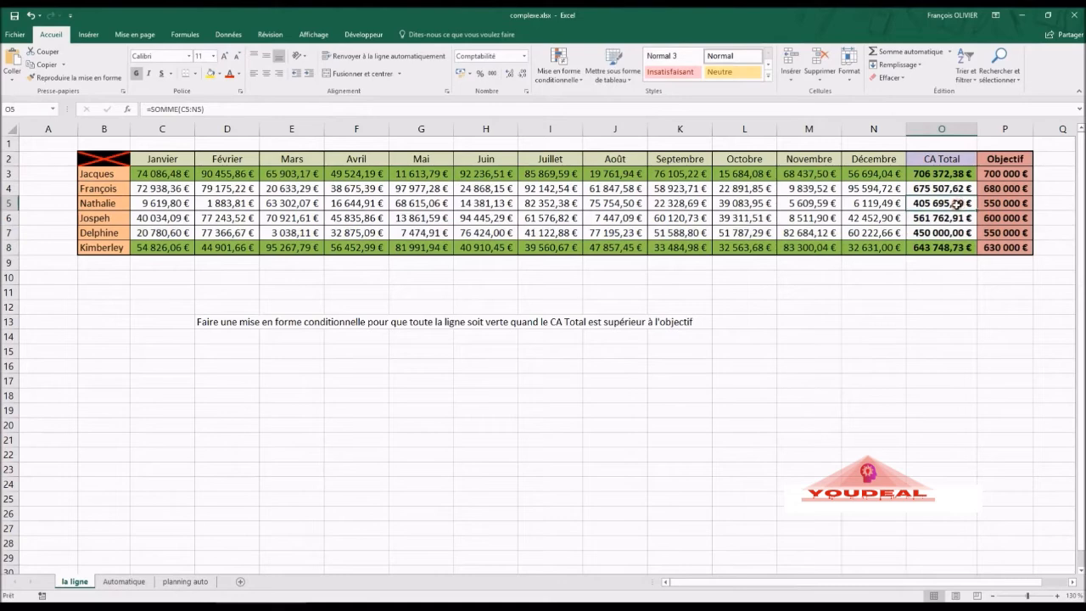
{"action": "type", "text": "600000"}
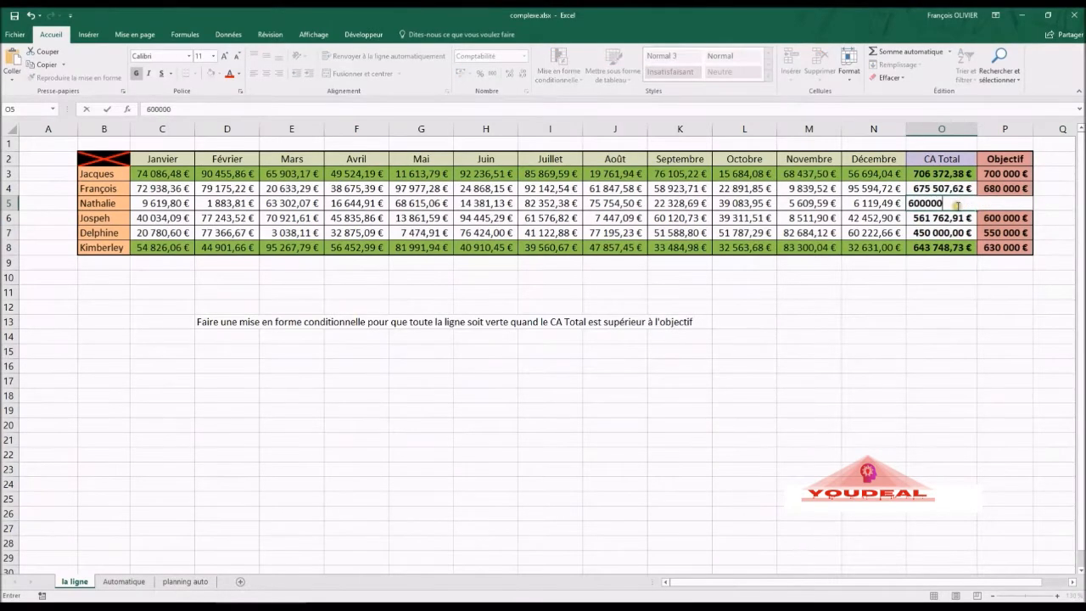
{"action": "key", "text": "Return"}
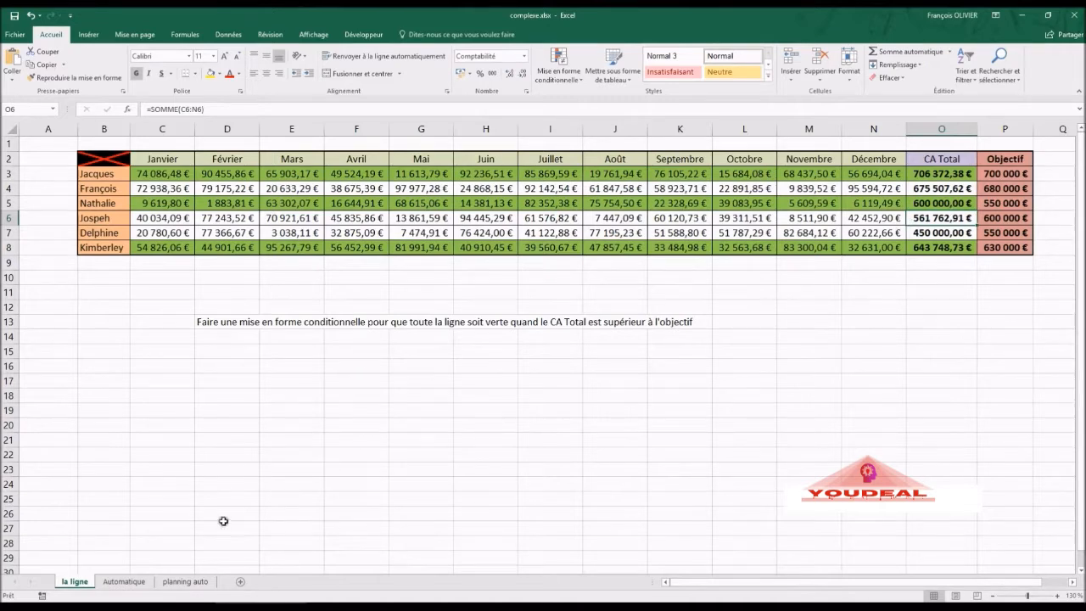
- On the Automatique sheet, give D11 a list validation with source =$C$2:$O$2
{"action": "left_click", "coordinate": [136, 585]}
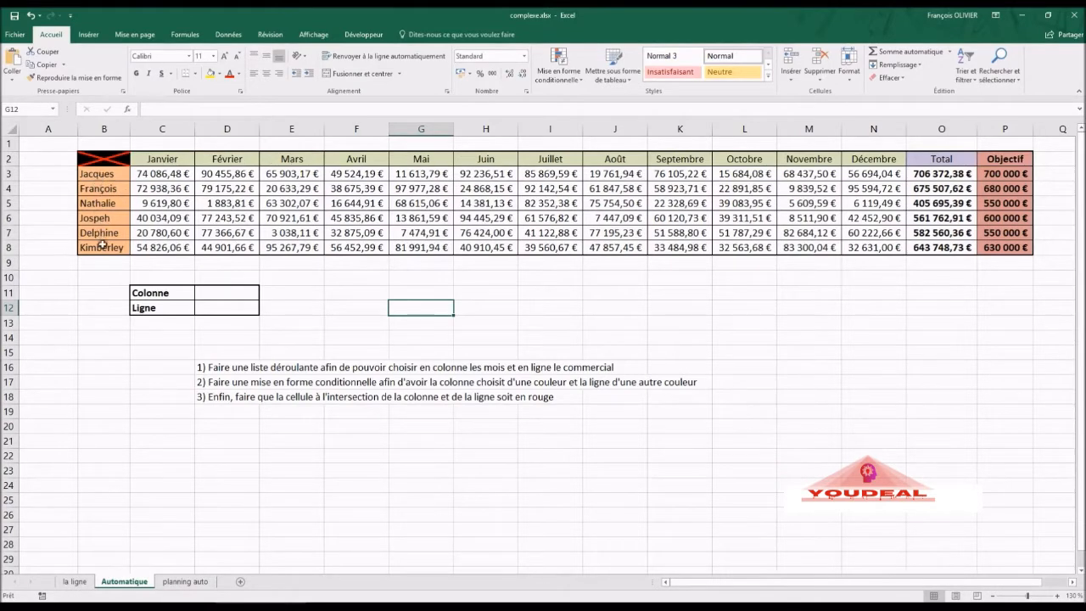
{"action": "left_click", "coordinate": [211, 297]}
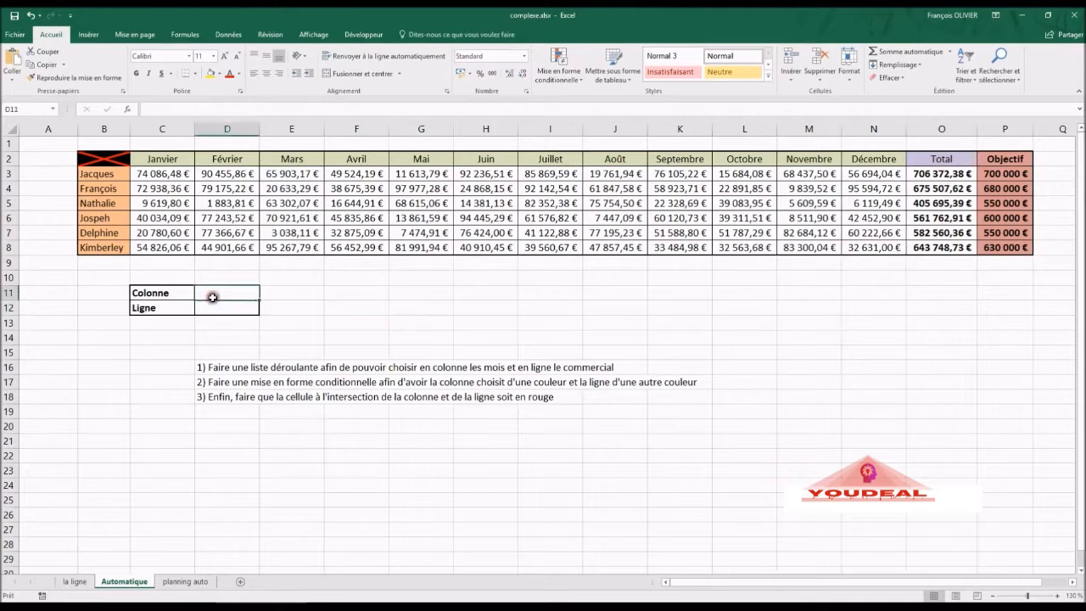
{"action": "left_click", "coordinate": [242, 38]}
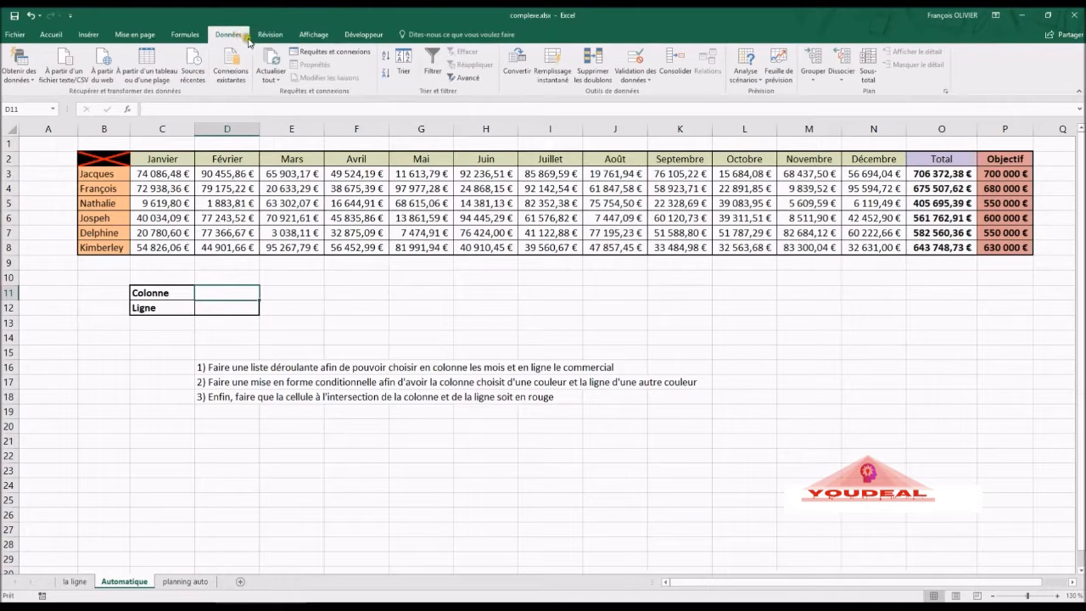
{"action": "left_click", "coordinate": [641, 58]}
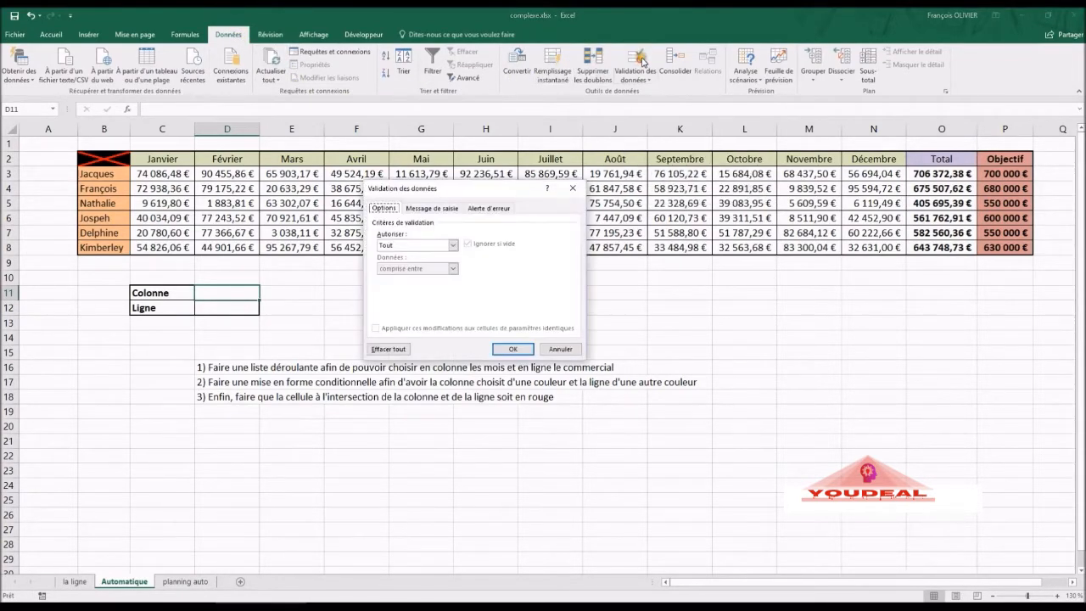
{"action": "left_click", "coordinate": [452, 247]}
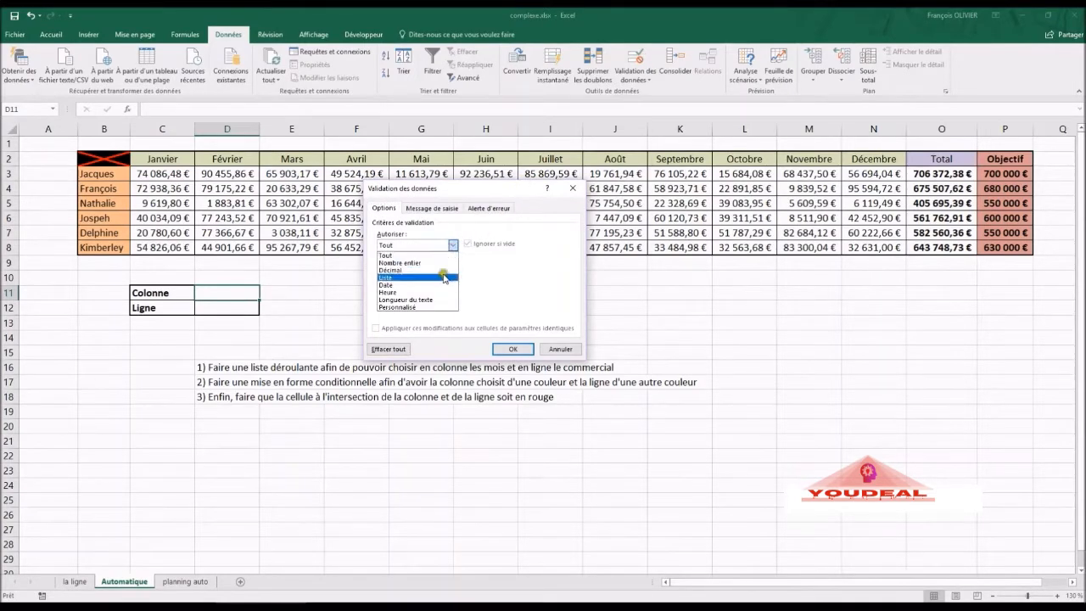
{"action": "left_click", "coordinate": [442, 278]}
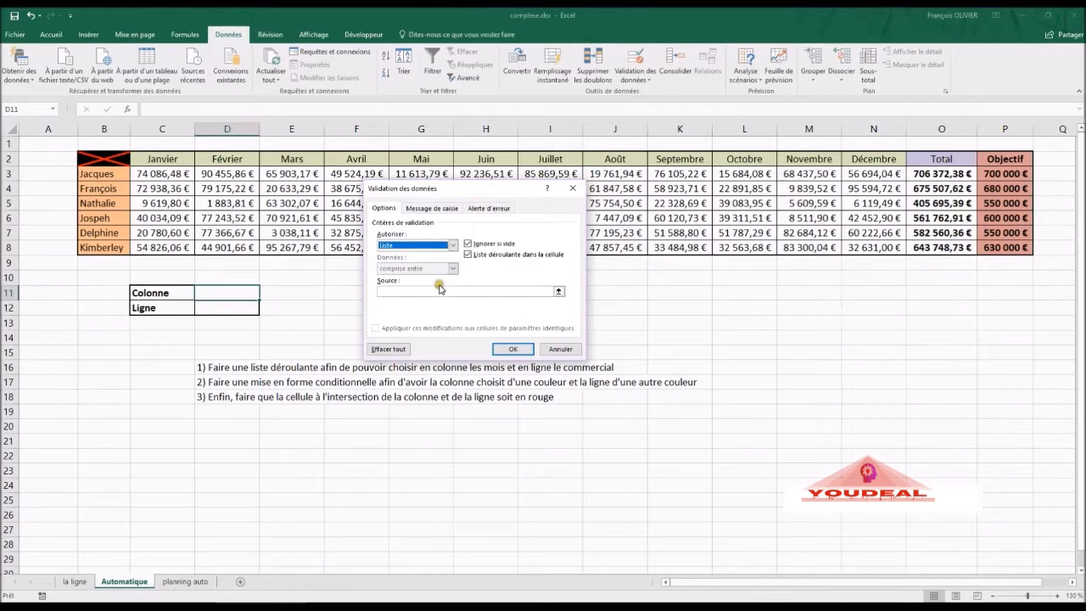
{"action": "left_click", "coordinate": [434, 290]}
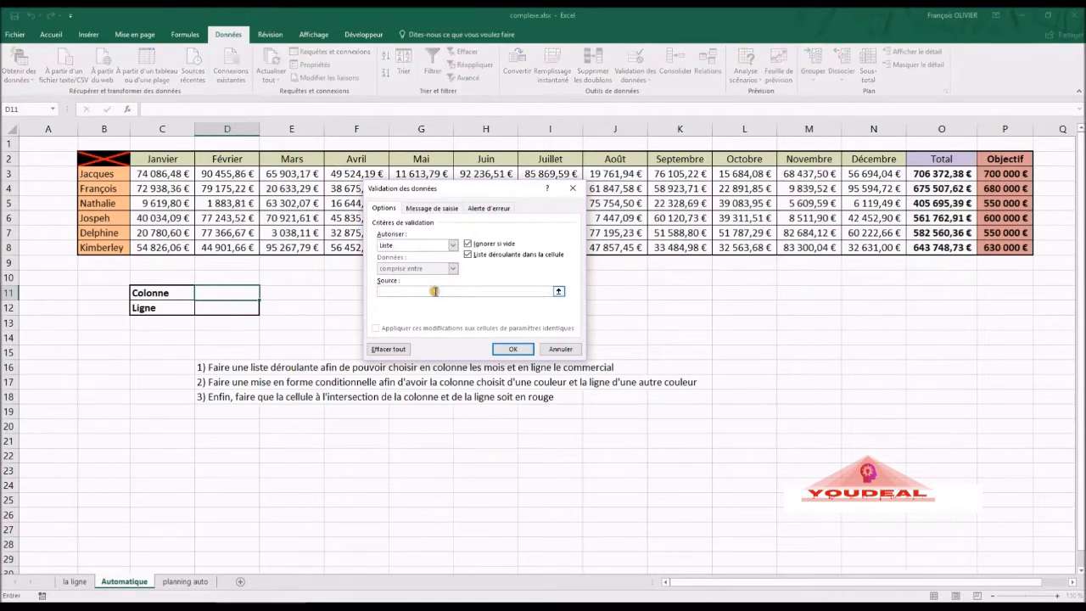
{"action": "left_click", "coordinate": [156, 162]}
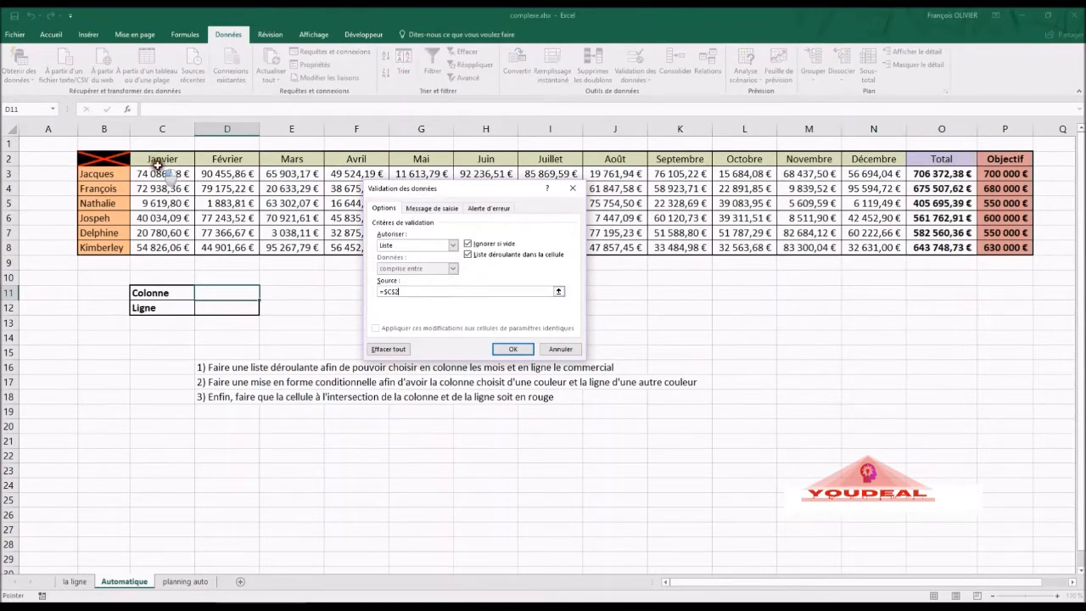
{"action": "left_click_drag", "start_coordinate": [157, 161], "coordinate": [942, 160]}
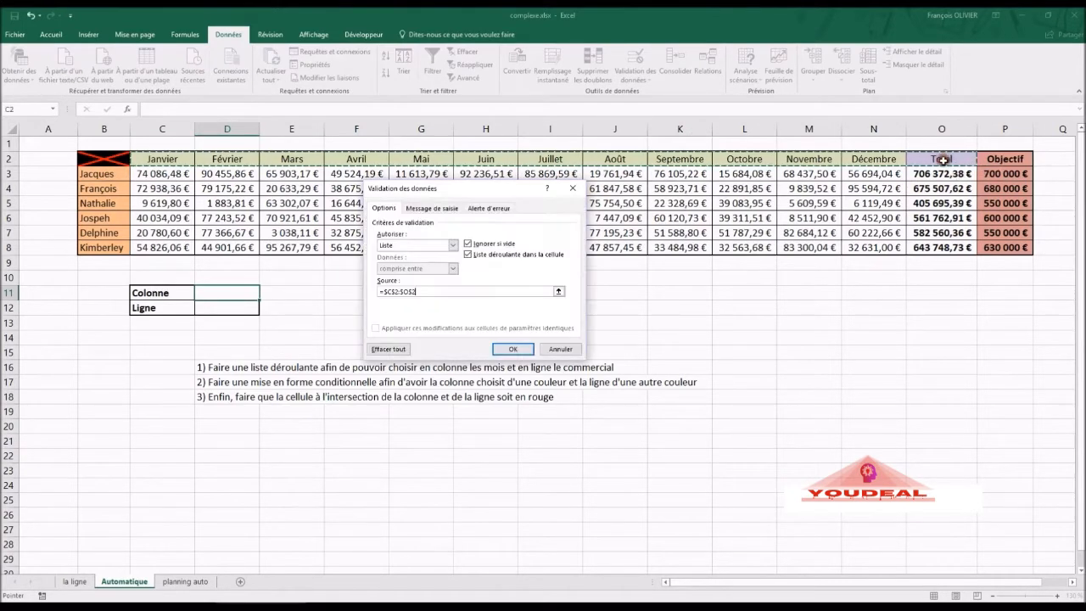
{"action": "left_click", "coordinate": [510, 348]}
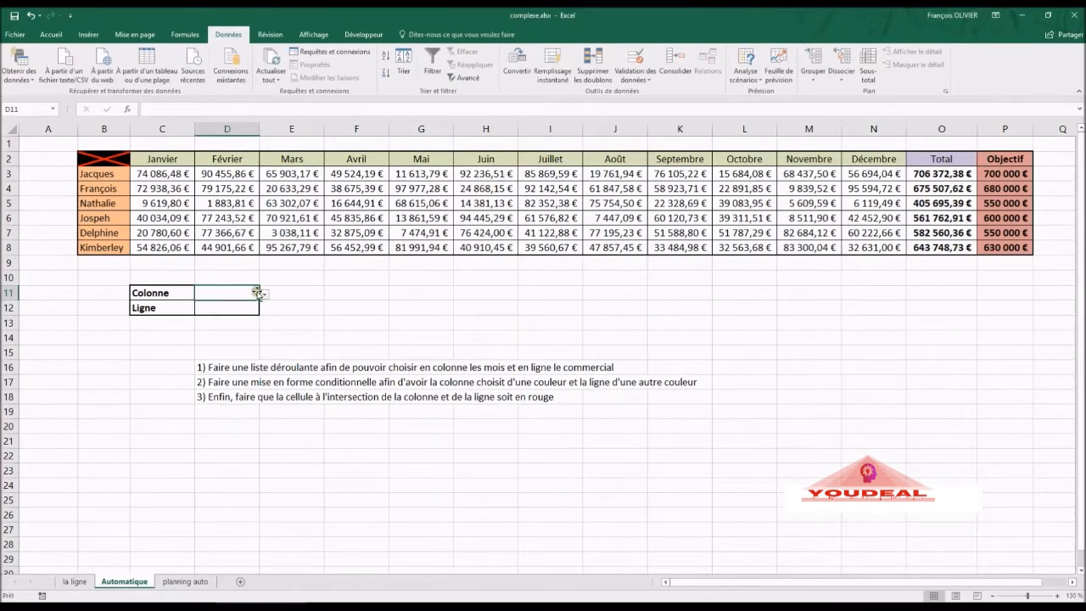
- Try the D11 month dropdown, closing it without choosing, then select D12
{"action": "left_click", "coordinate": [266, 297]}
{"action": "left_click", "coordinate": [265, 297]}
{"action": "left_click", "coordinate": [266, 299]}
{"action": "left_click", "coordinate": [265, 299]}
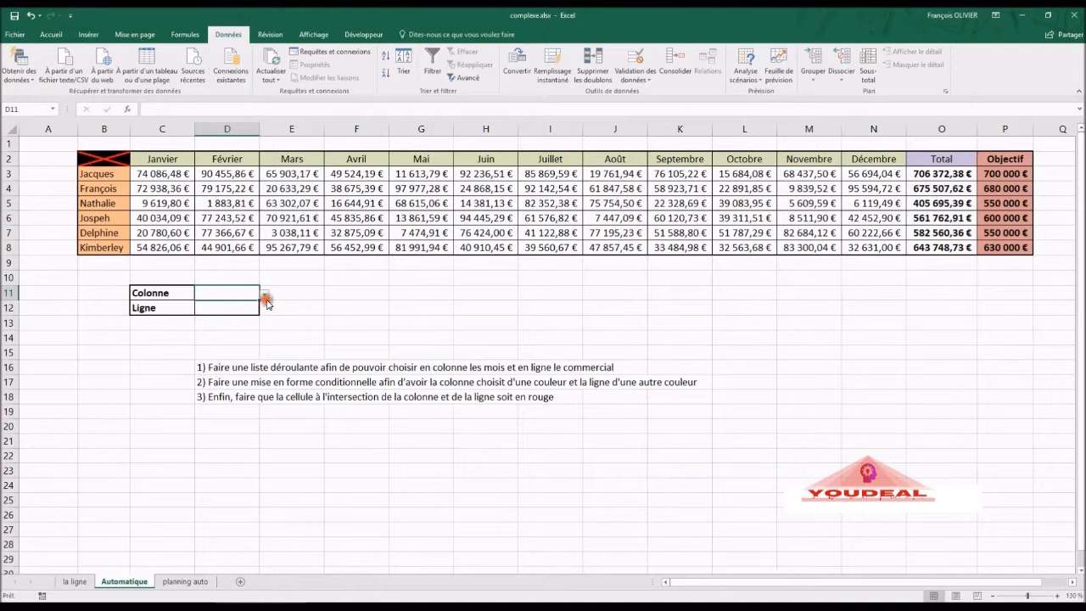
{"action": "left_click", "coordinate": [246, 312]}
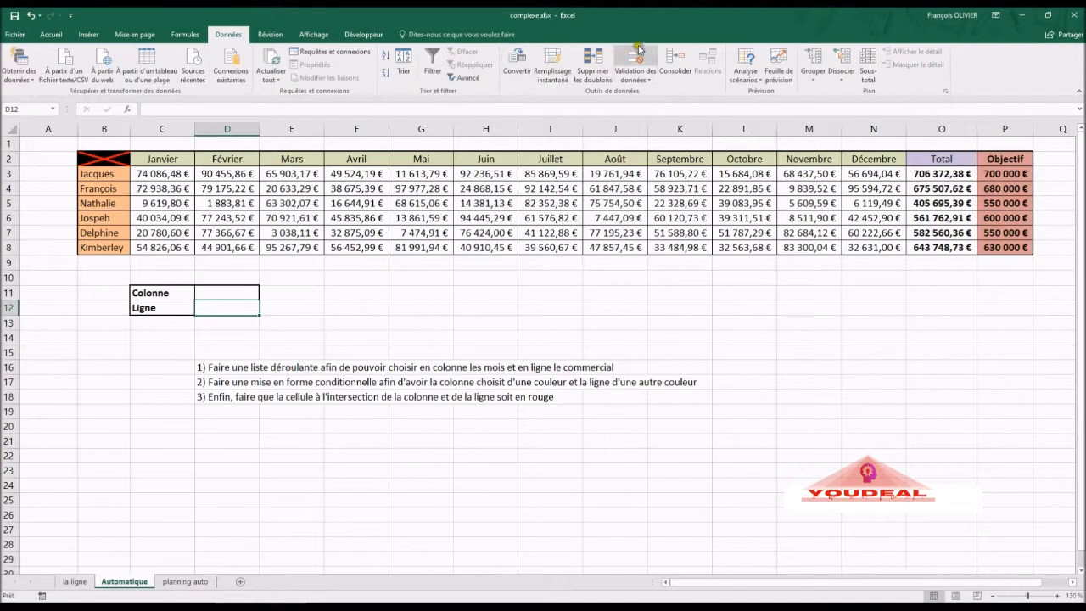
- Give D12 a list validation with source =$B$3:$B$8, the salesperson names
{"action": "left_click", "coordinate": [638, 51]}
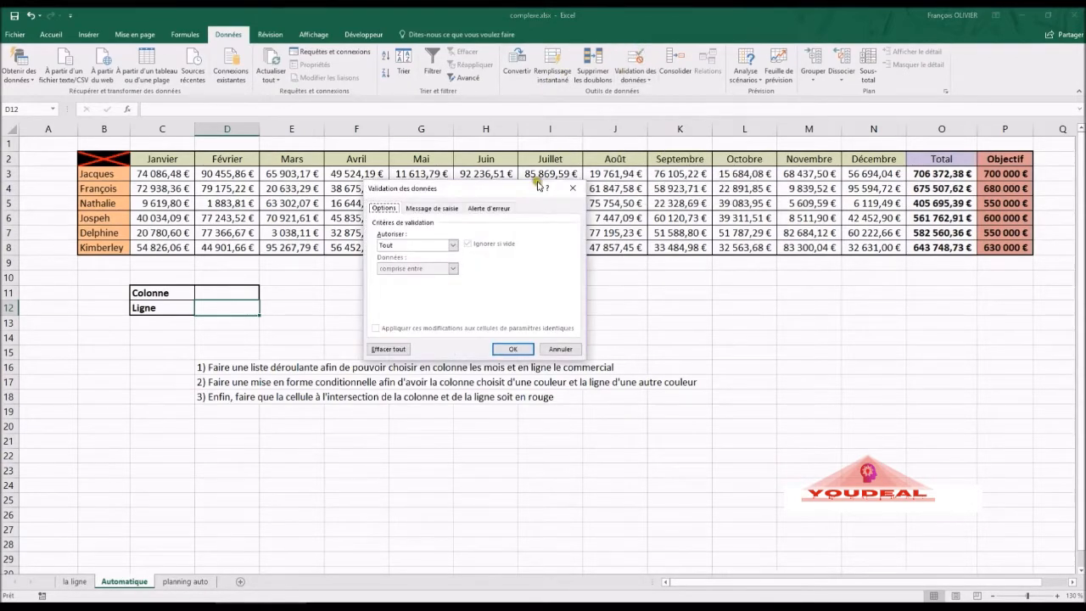
{"action": "left_click", "coordinate": [453, 247]}
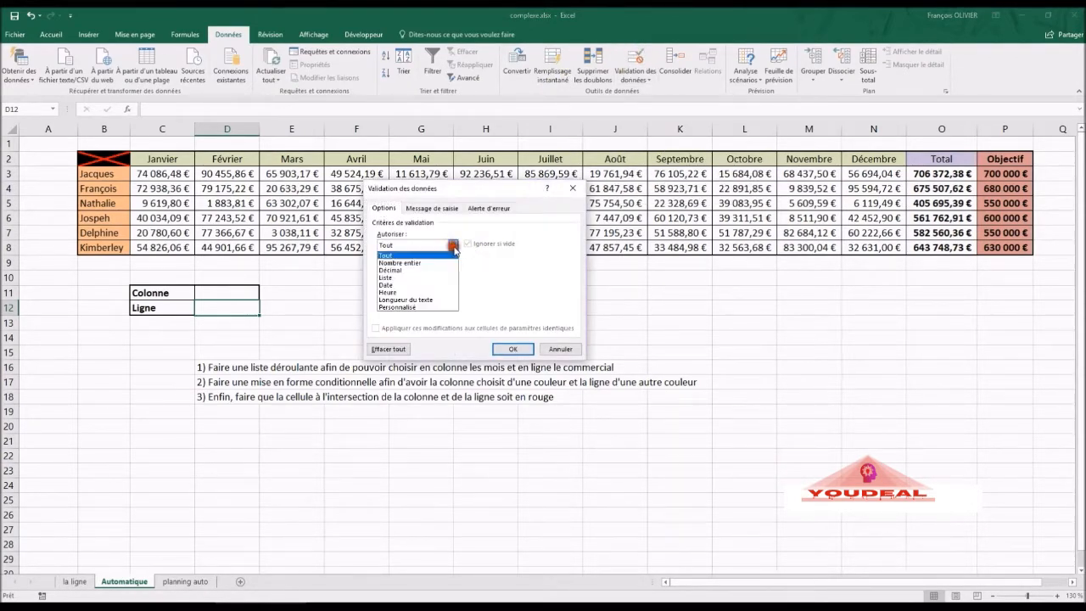
{"action": "left_click", "coordinate": [447, 277]}
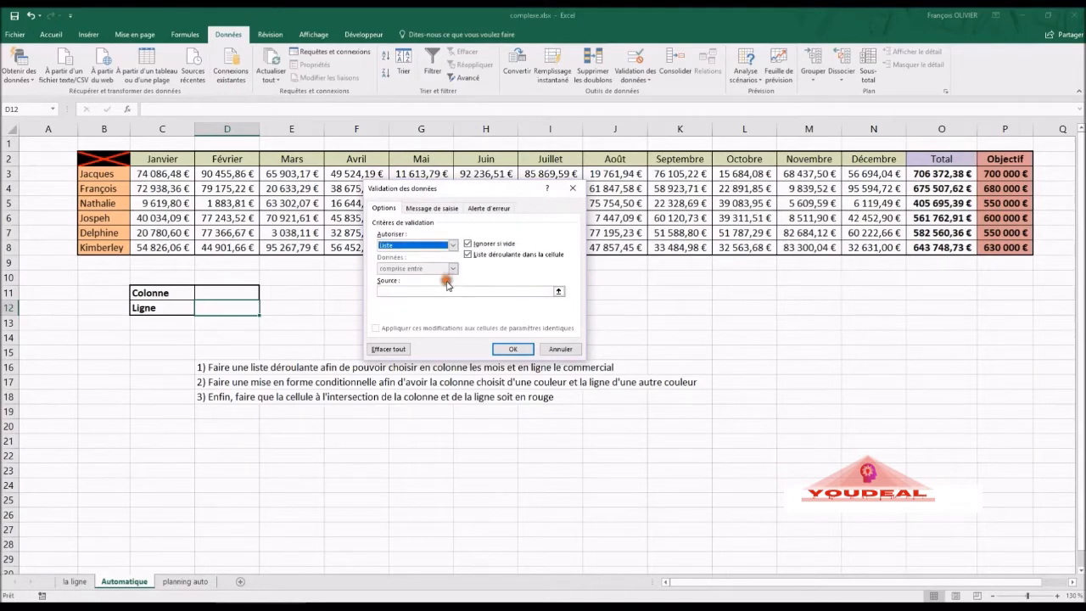
{"action": "left_click", "coordinate": [391, 291]}
{"action": "left_click", "coordinate": [115, 175]}
{"action": "left_click_drag", "start_coordinate": [115, 175], "coordinate": [121, 244]}
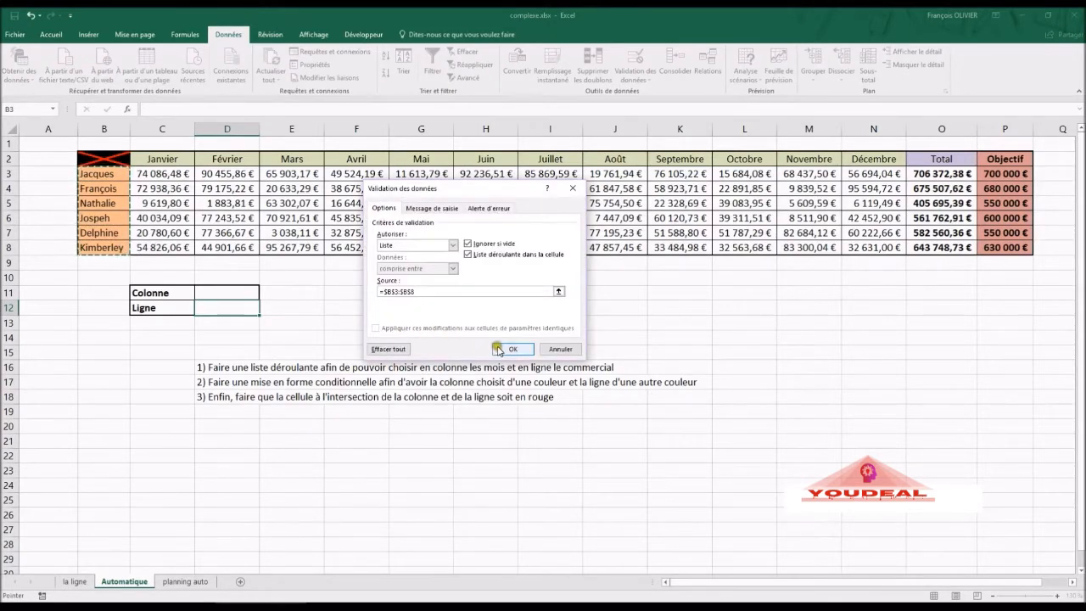
{"action": "left_click", "coordinate": [499, 349]}
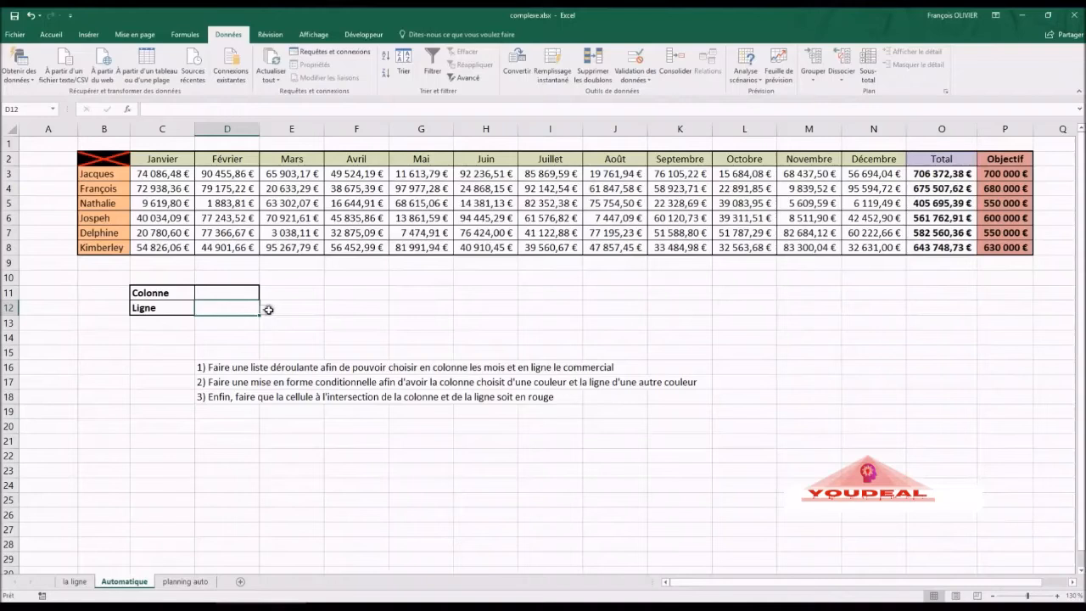
- Check the D12 names dropdown without picking a name, then return to D11
{"action": "left_click", "coordinate": [265, 310]}
{"action": "left_click", "coordinate": [264, 311]}
{"action": "left_click", "coordinate": [246, 291]}
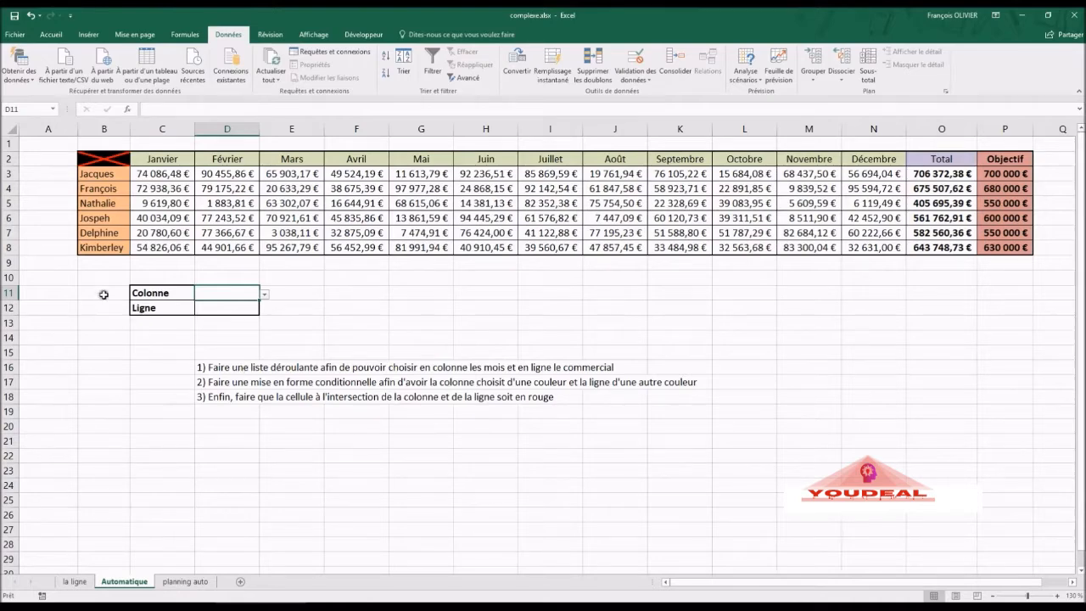
- Select C3:O8 and begin a new formula rule whose formula reads =$D$11
{"action": "left_click_drag", "start_coordinate": [153, 173], "coordinate": [942, 242]}
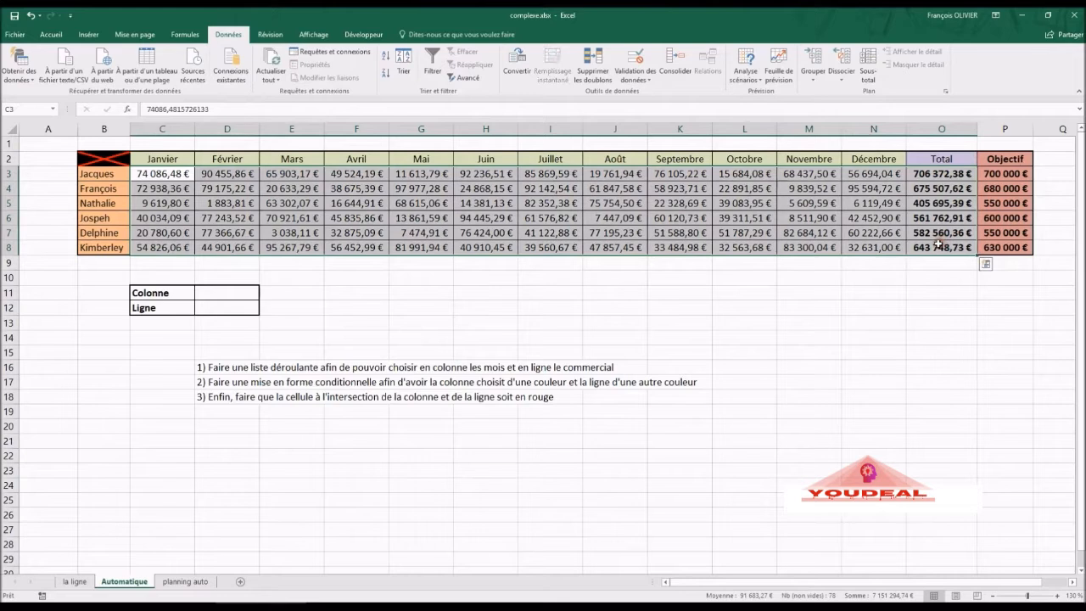
{"action": "left_click", "coordinate": [51, 34]}
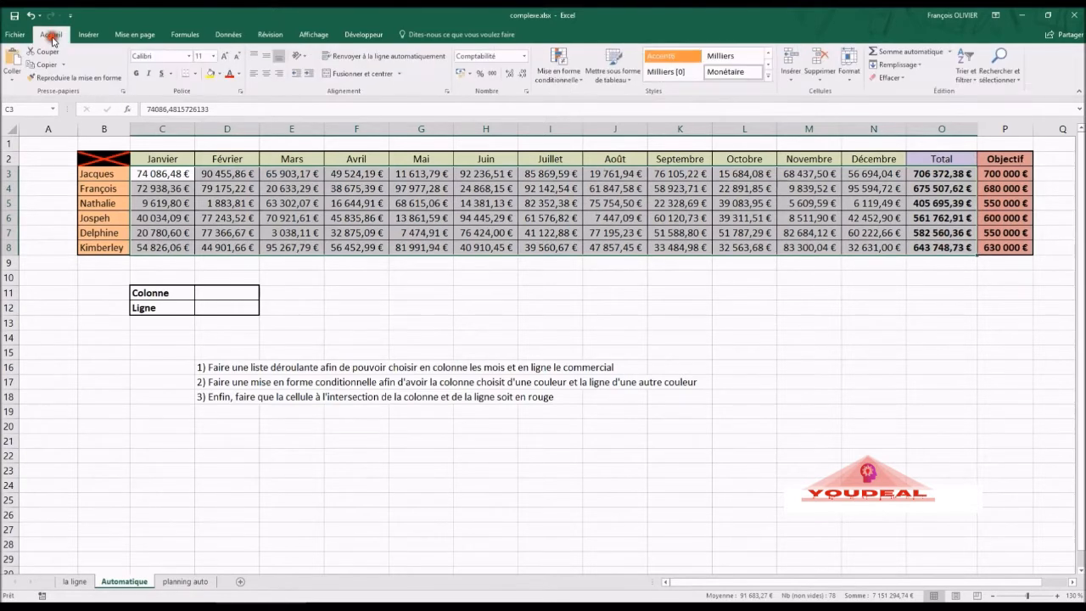
{"action": "left_click", "coordinate": [568, 72]}
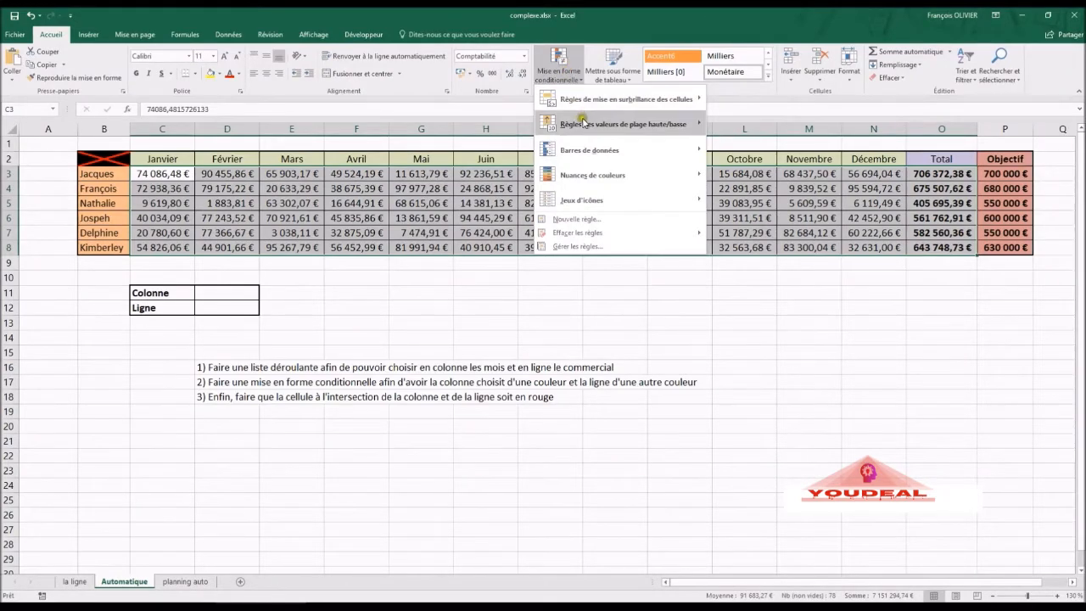
{"action": "left_click", "coordinate": [578, 220]}
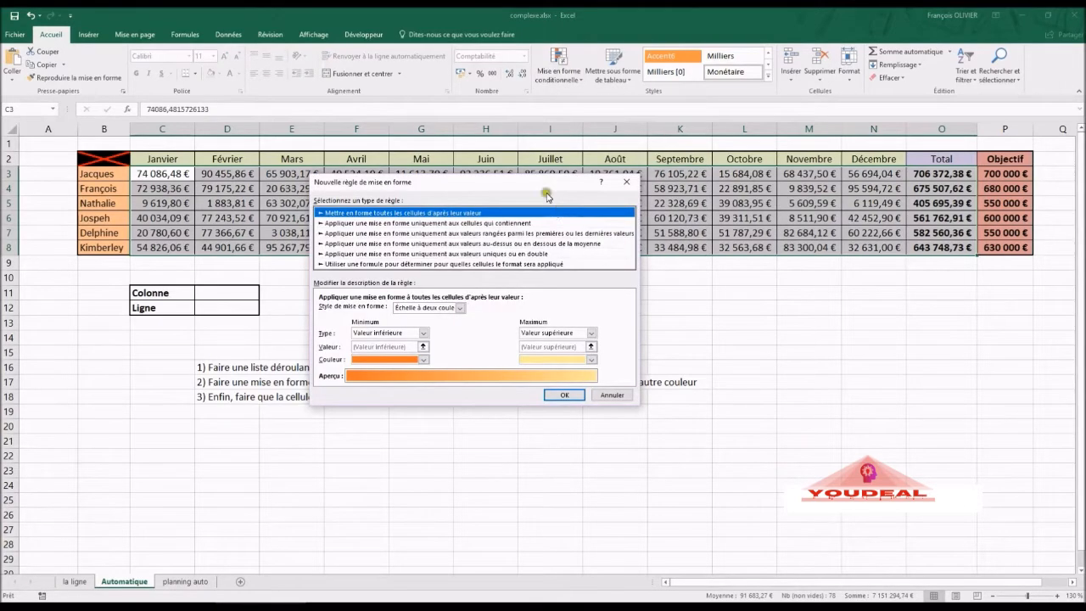
{"action": "left_click_drag", "start_coordinate": [540, 183], "coordinate": [592, 179]}
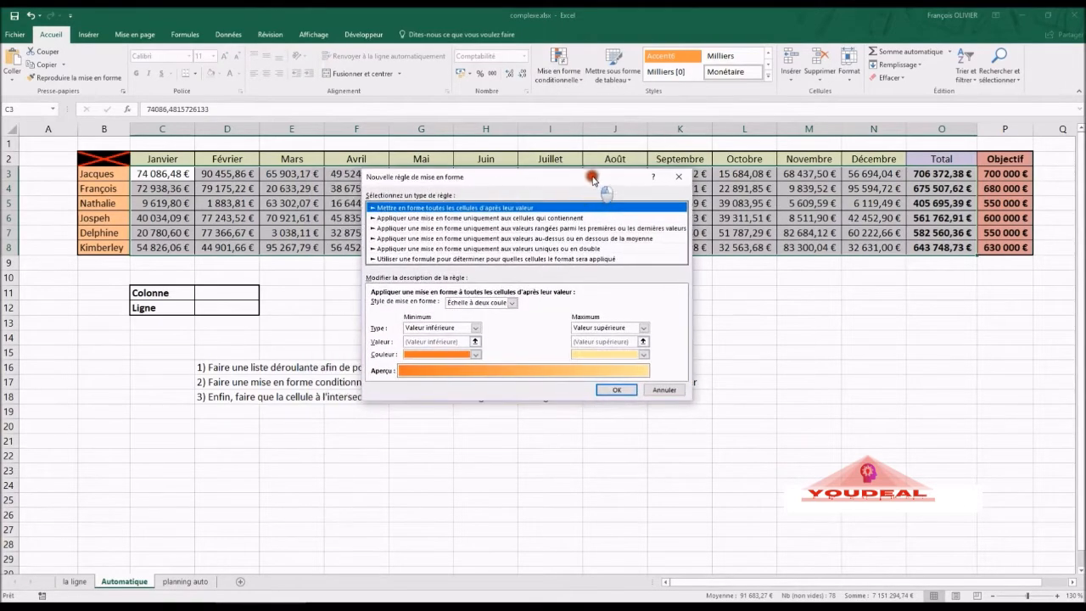
{"action": "left_click", "coordinate": [514, 258]}
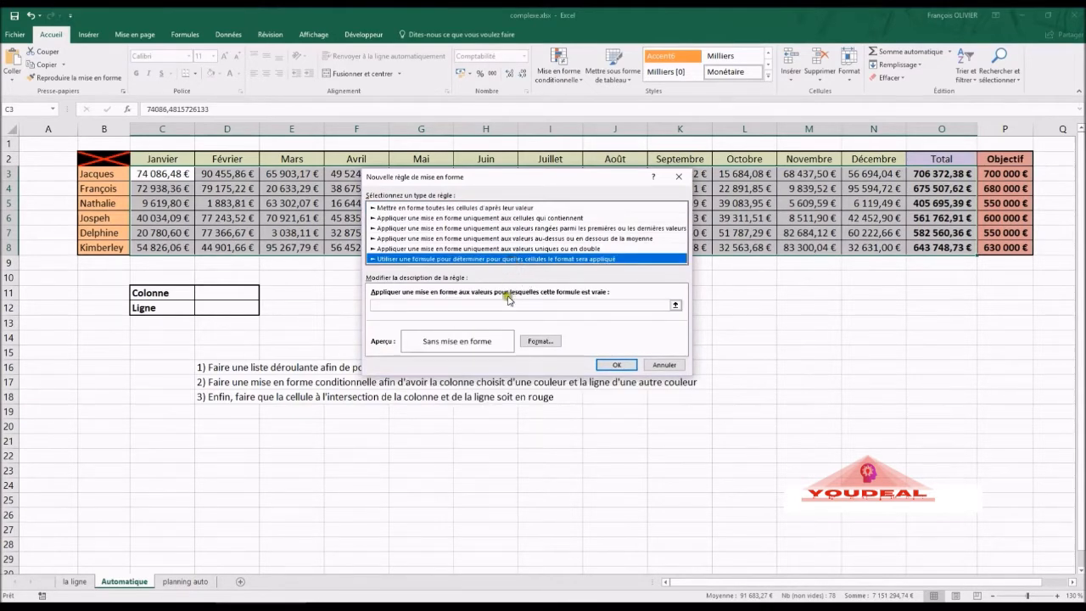
{"action": "left_click", "coordinate": [506, 304]}
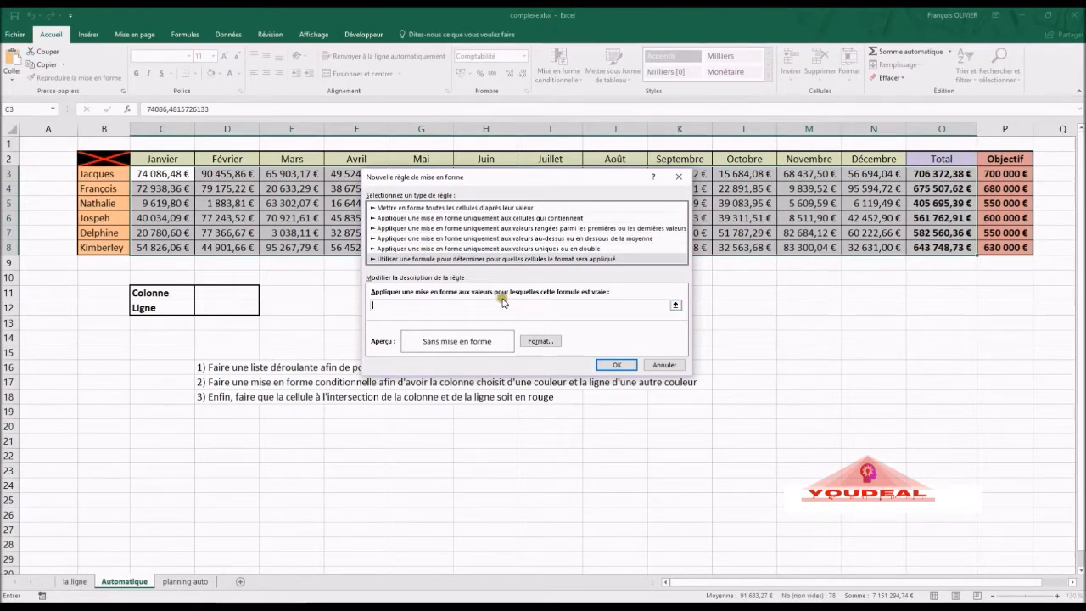
{"action": "type", "text": "="}
{"action": "left_click", "coordinate": [225, 297]}
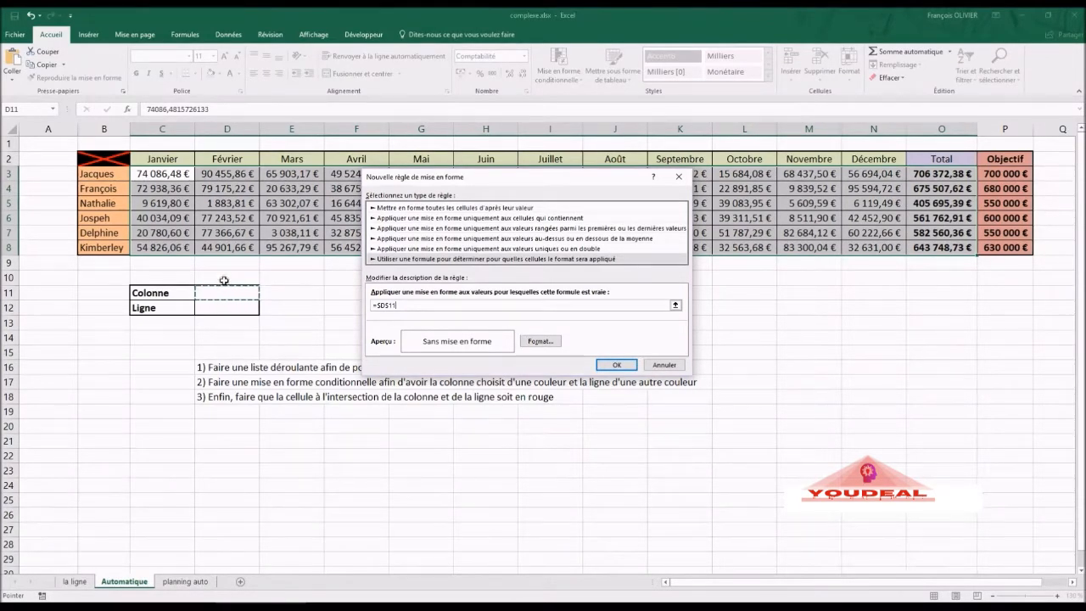
- Complete the rule formula as =$D$11=C$2 and give it a lavender fill
{"action": "type", "text": "="}
{"action": "left_click", "coordinate": [412, 305]}
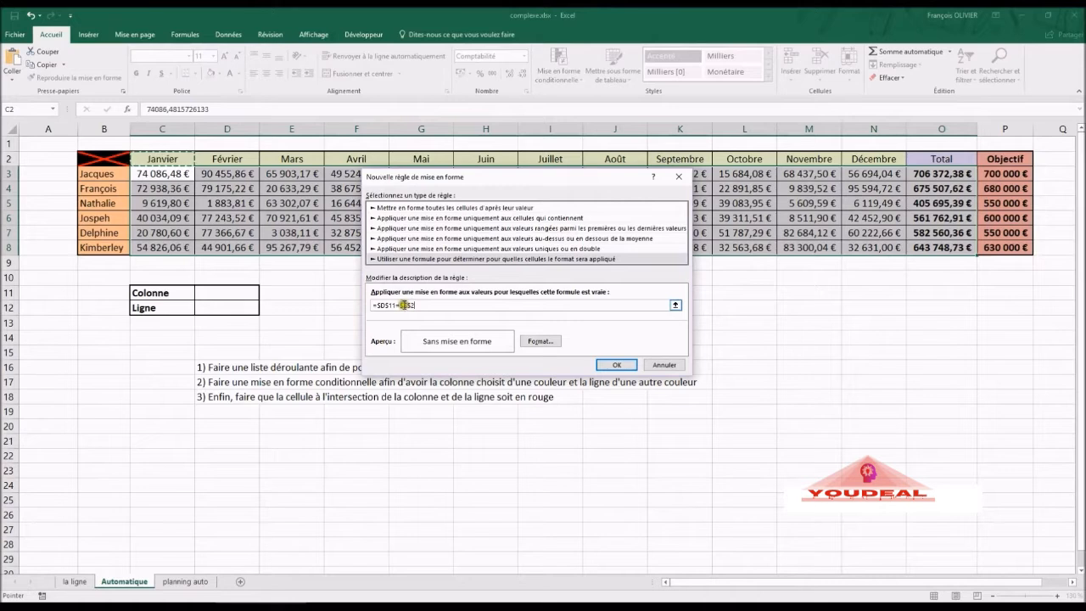
{"action": "left_click", "coordinate": [405, 305]}
{"action": "left_click", "coordinate": [503, 305]}
{"action": "left_click", "coordinate": [540, 340]}
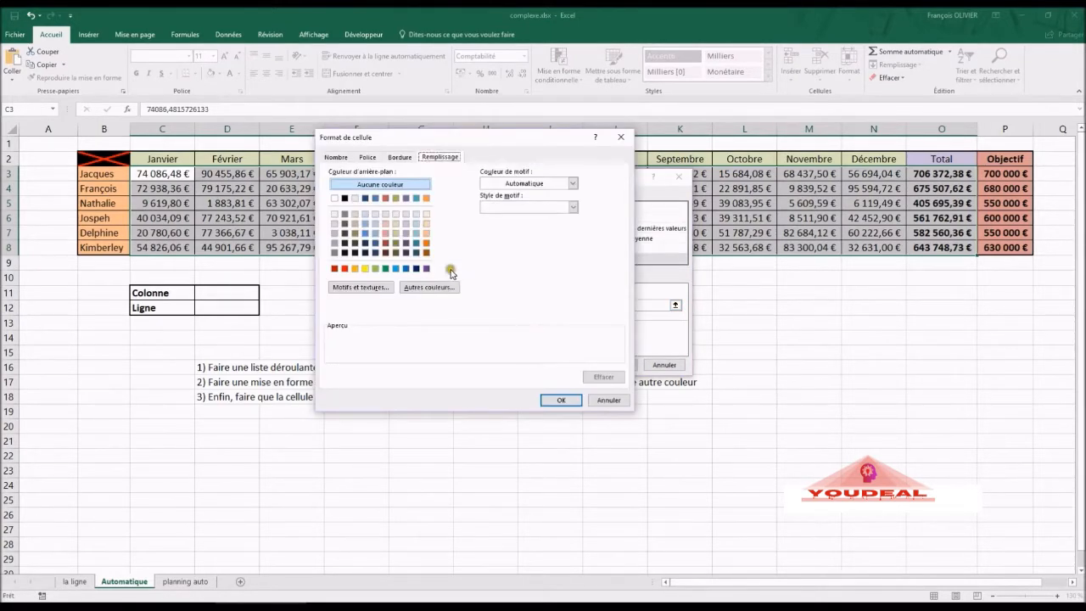
{"action": "left_click", "coordinate": [406, 233]}
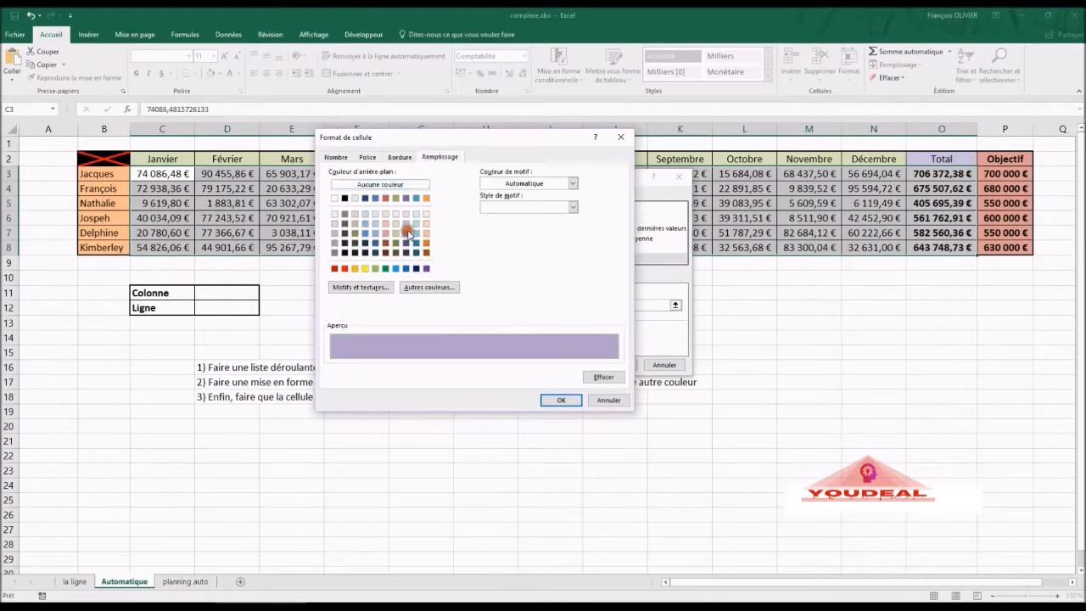
{"action": "left_click", "coordinate": [568, 400]}
{"action": "left_click", "coordinate": [616, 365]}
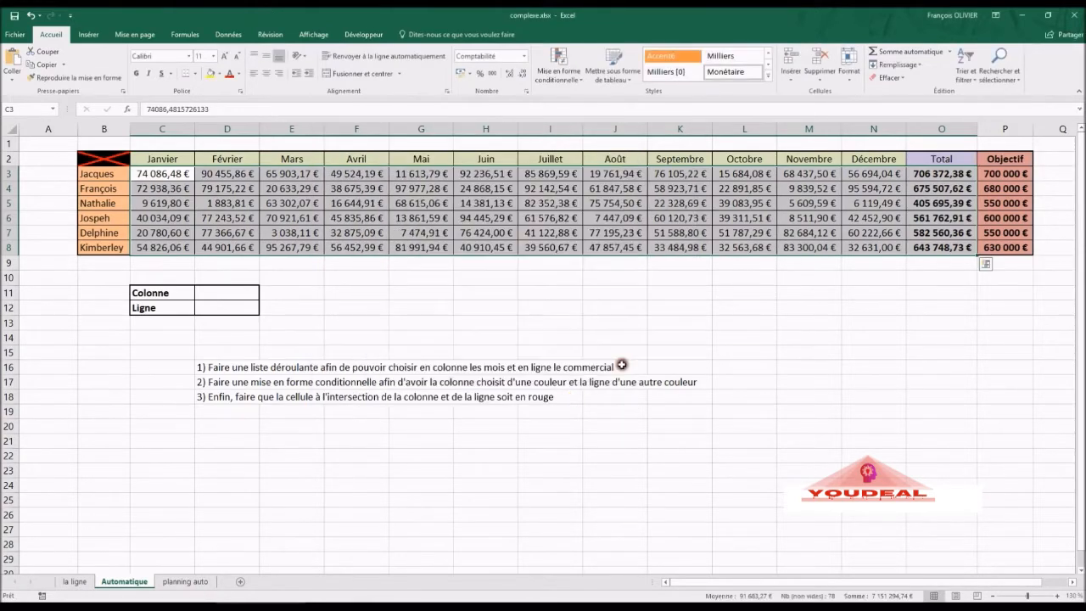
- Test the column shading by choosing Avril, then Septembre, then Janvier in D11
{"action": "left_click", "coordinate": [356, 218]}
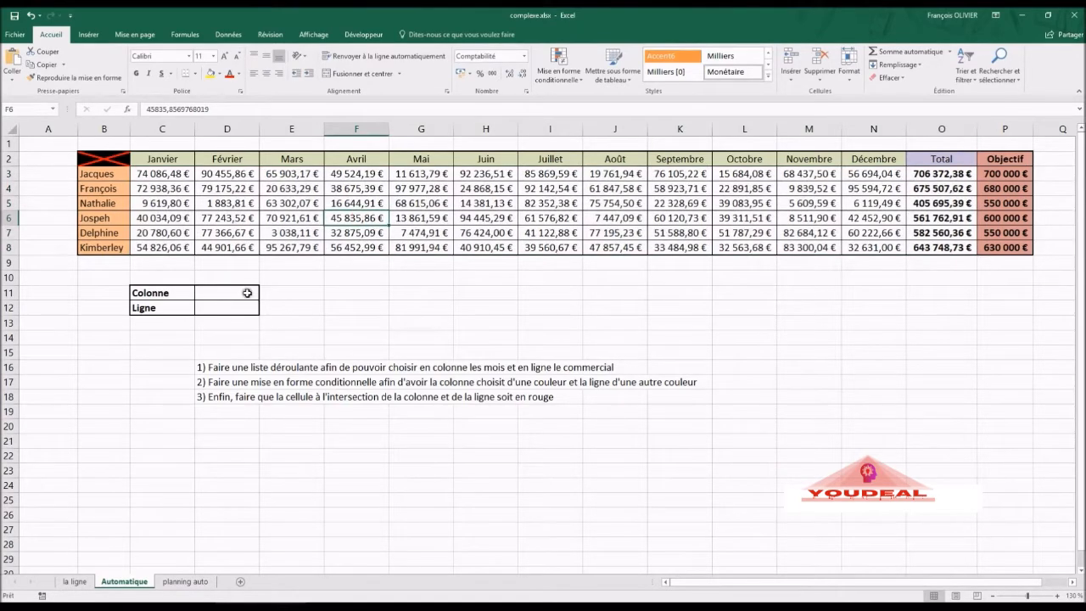
{"action": "left_click", "coordinate": [246, 292]}
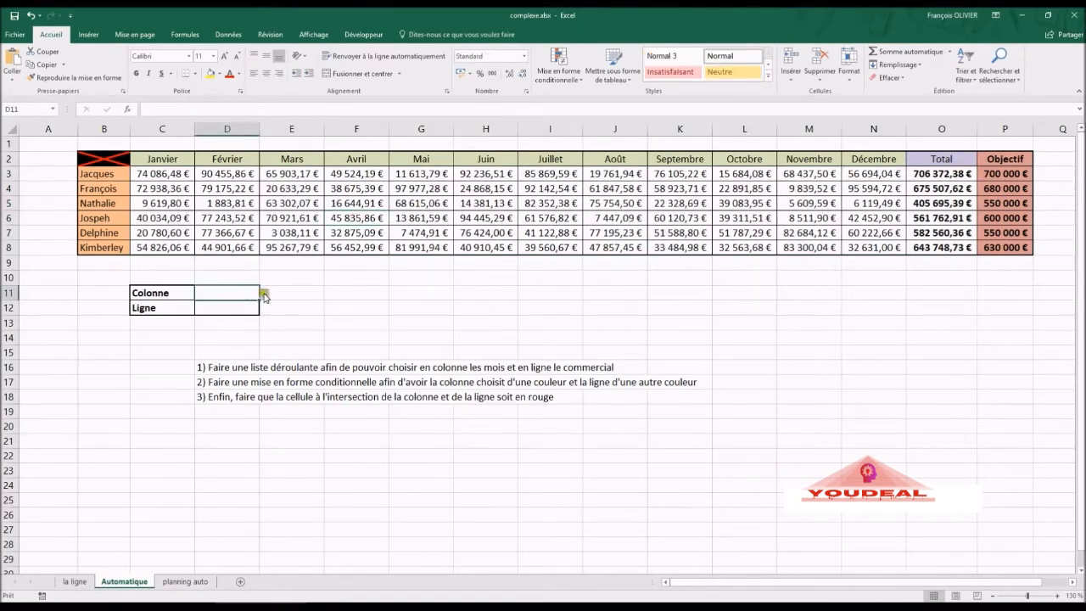
{"action": "left_click", "coordinate": [265, 294]}
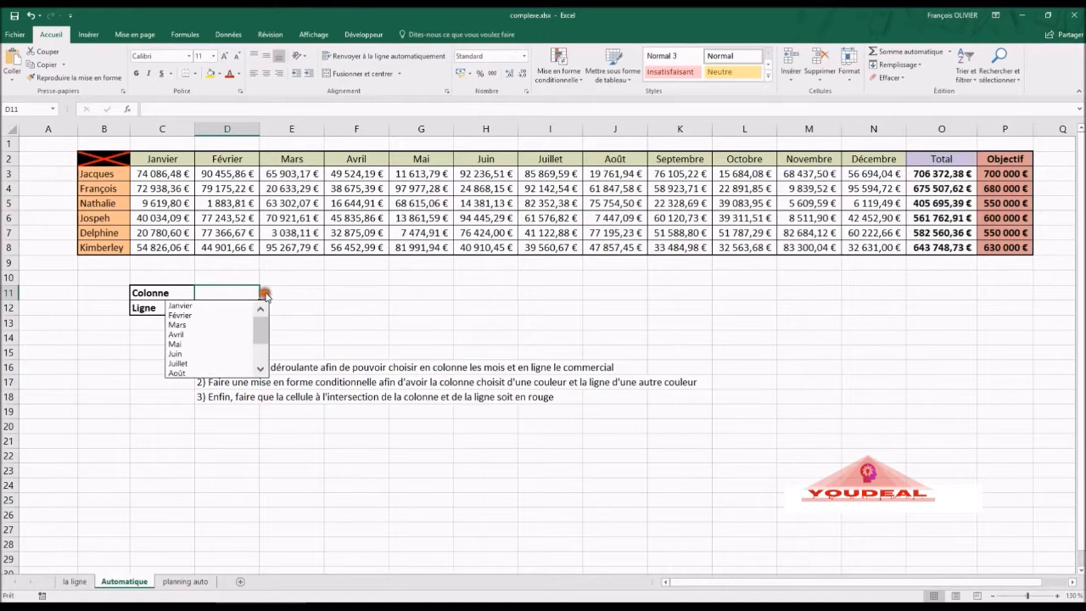
{"action": "left_click", "coordinate": [227, 338]}
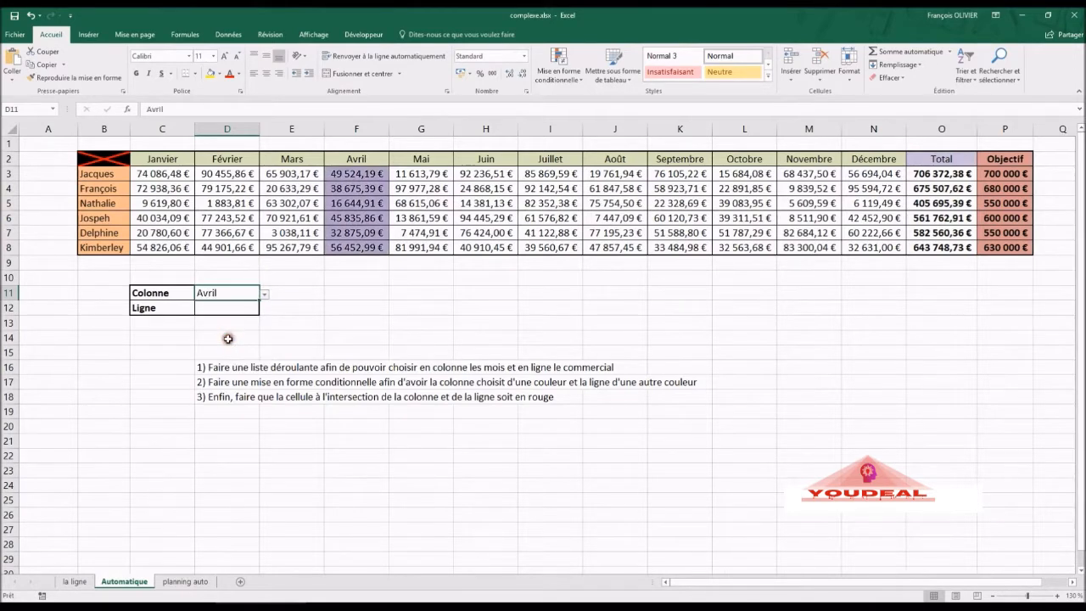
{"action": "left_click", "coordinate": [263, 296]}
{"action": "left_click", "coordinate": [238, 352]}
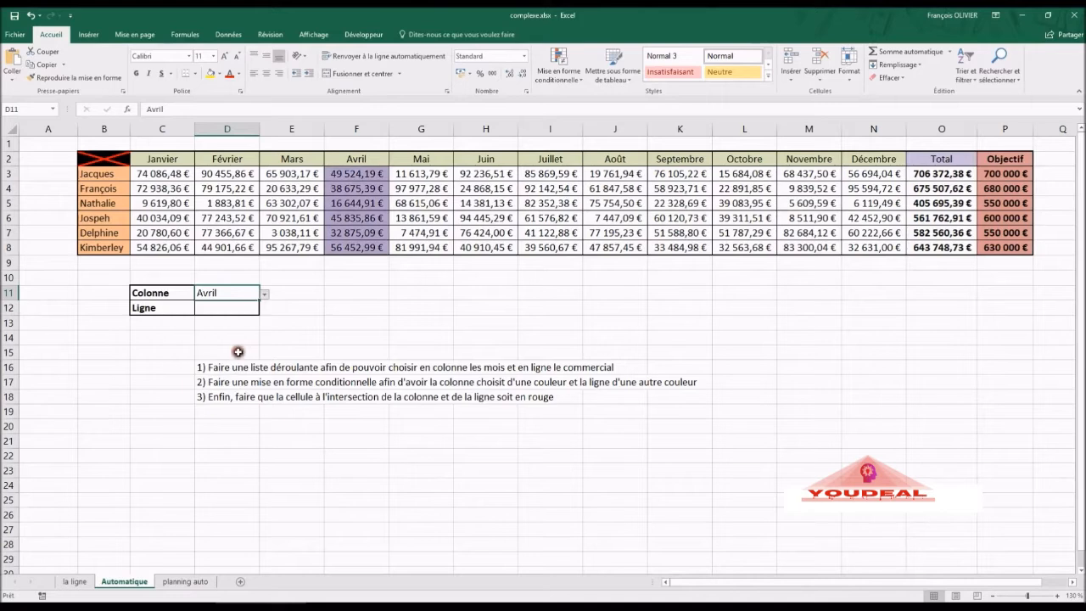
{"action": "left_click", "coordinate": [265, 295]}
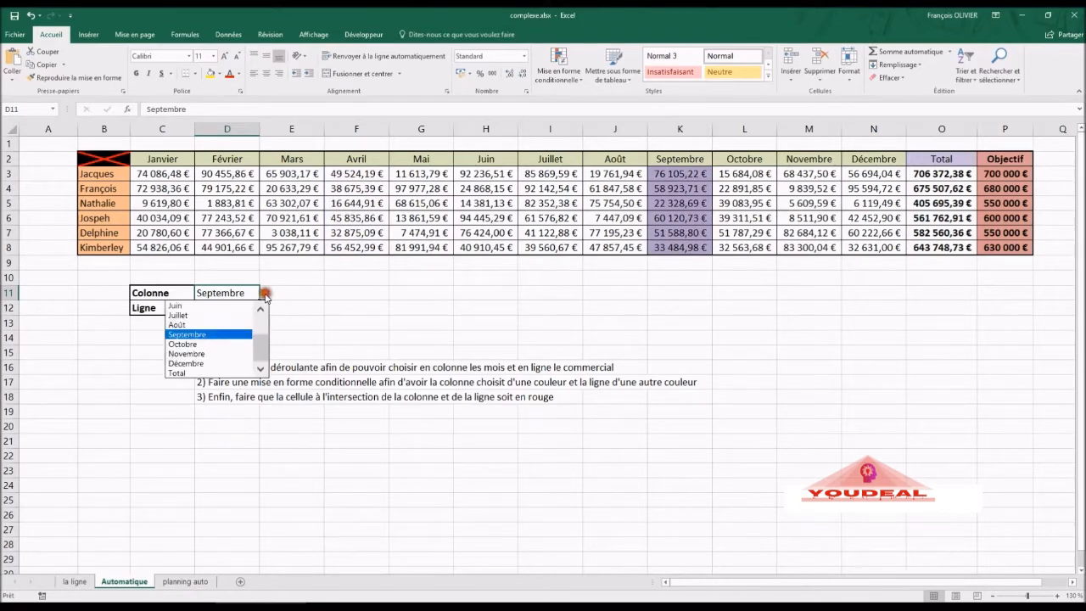
{"action": "left_click_drag", "start_coordinate": [263, 347], "coordinate": [261, 314]}
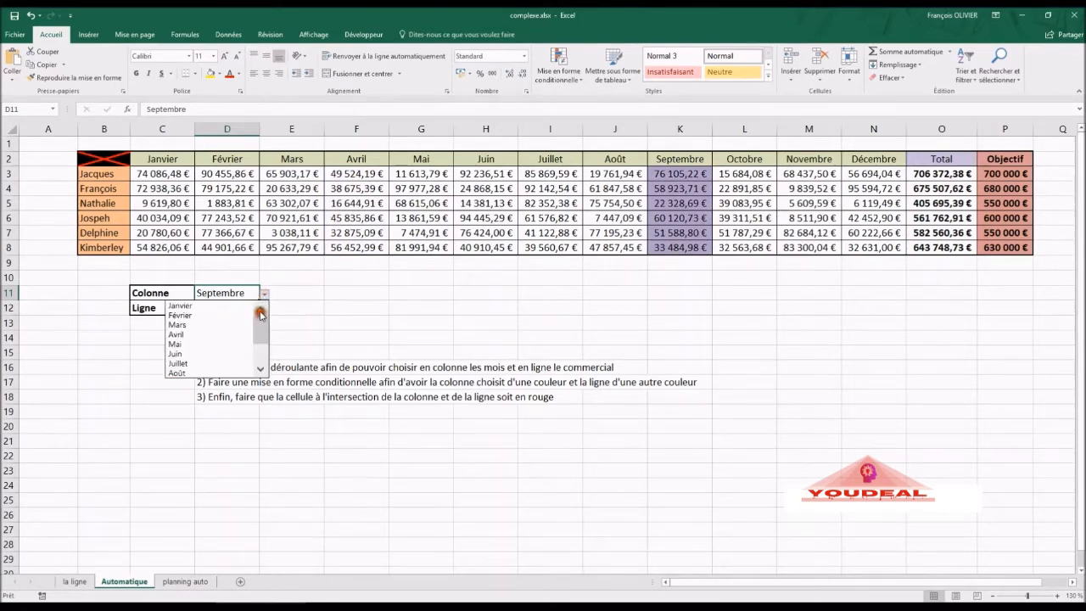
{"action": "left_click", "coordinate": [238, 305]}
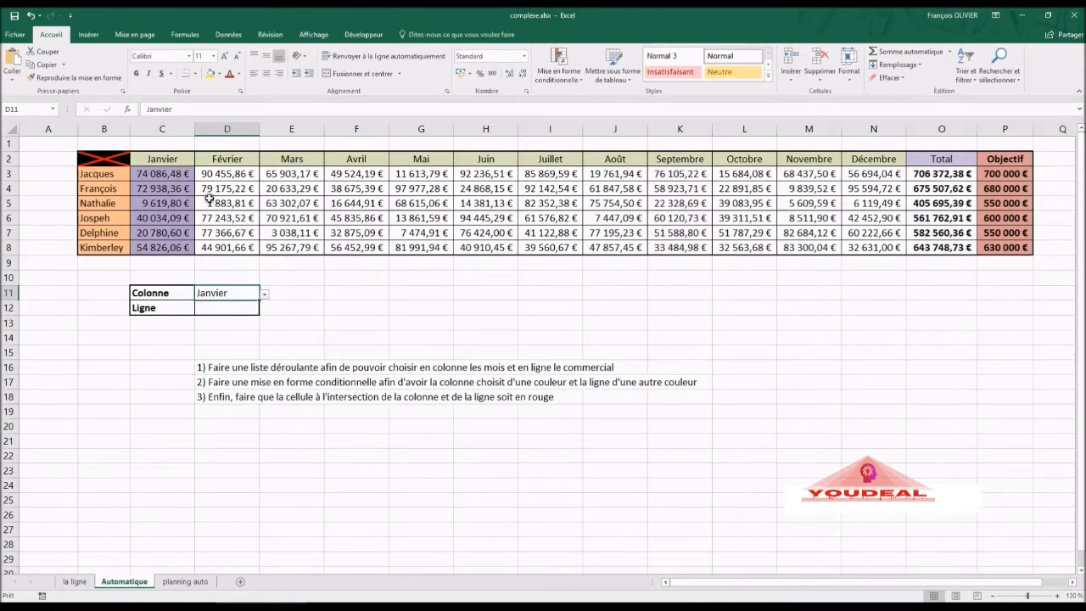
- Select the sales figures and start a formula-based rule reading =$D$12=
{"action": "left_click_drag", "start_coordinate": [174, 176], "coordinate": [919, 245]}
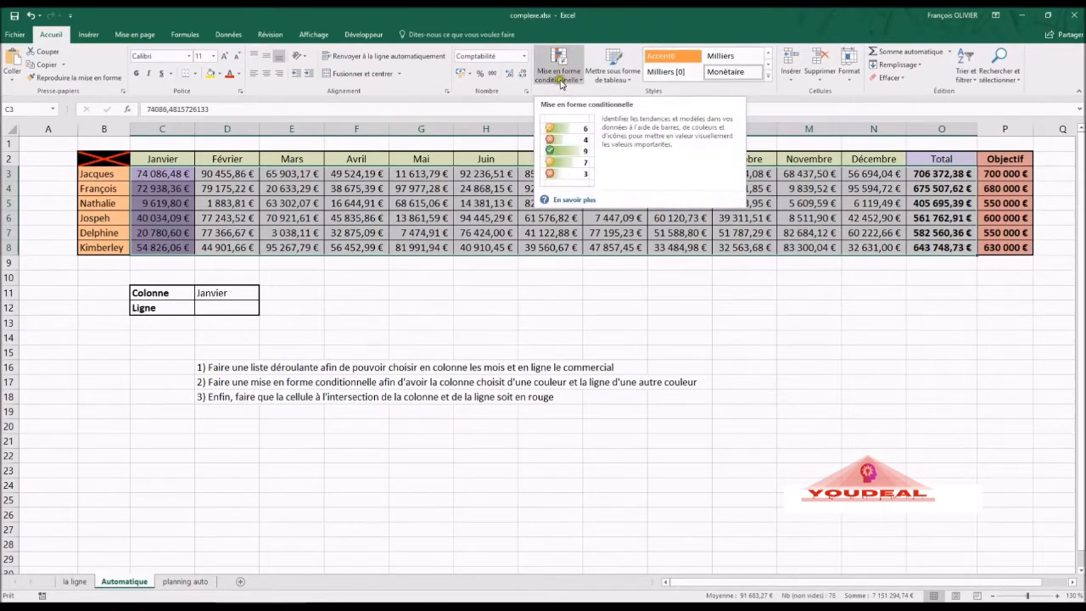
{"action": "left_click", "coordinate": [560, 78]}
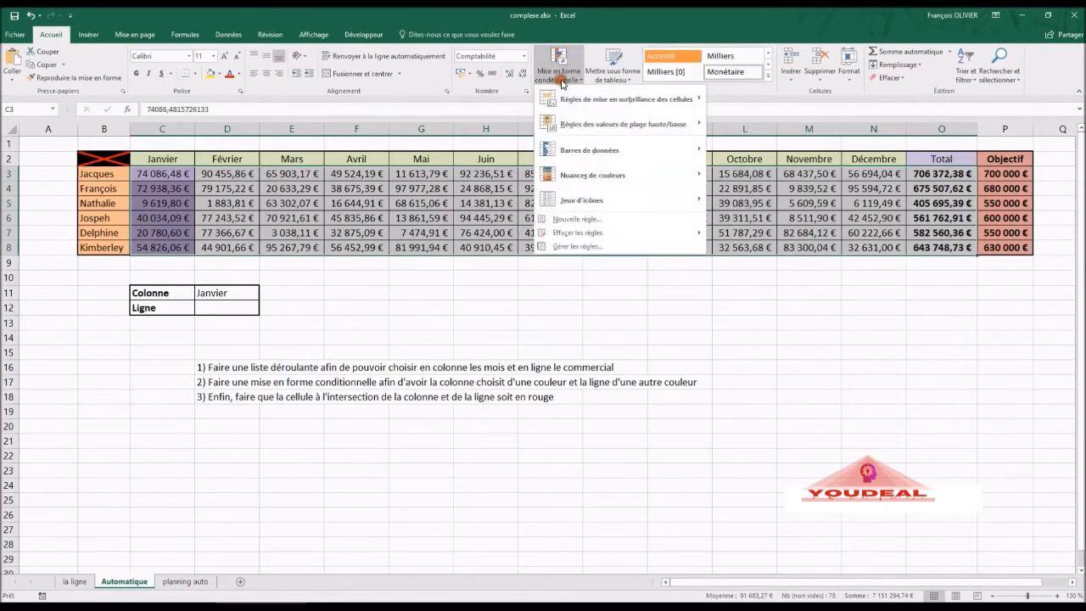
{"action": "left_click", "coordinate": [596, 220]}
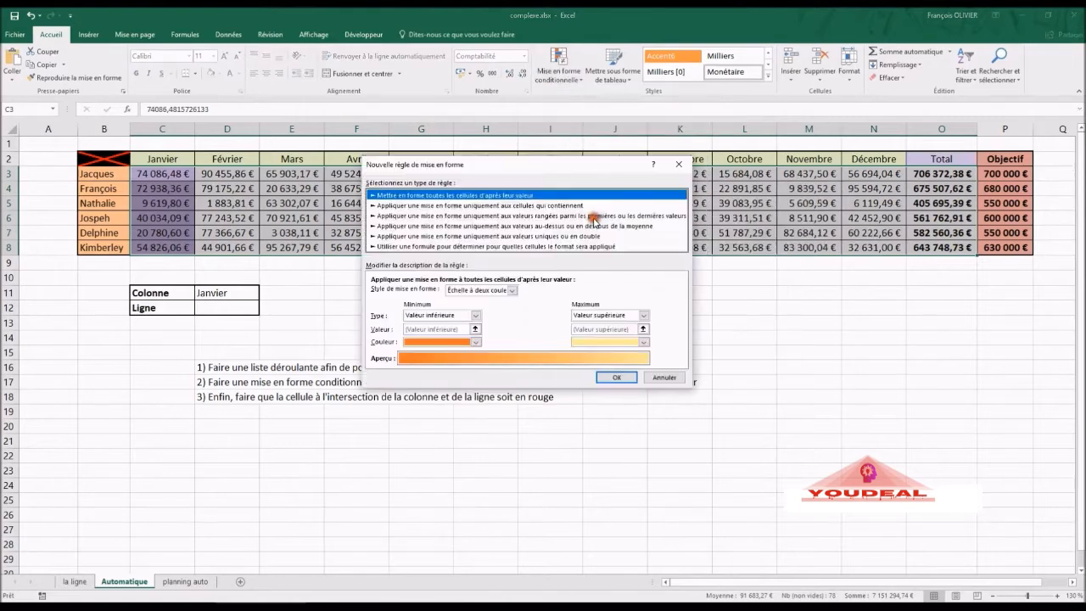
{"action": "left_click", "coordinate": [536, 247]}
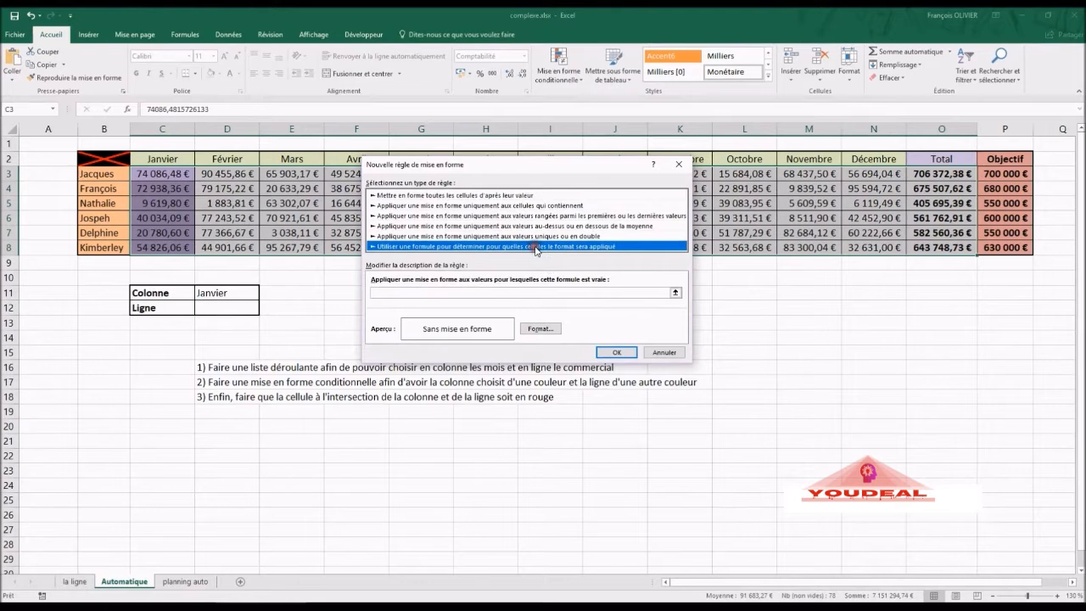
{"action": "left_click", "coordinate": [529, 292]}
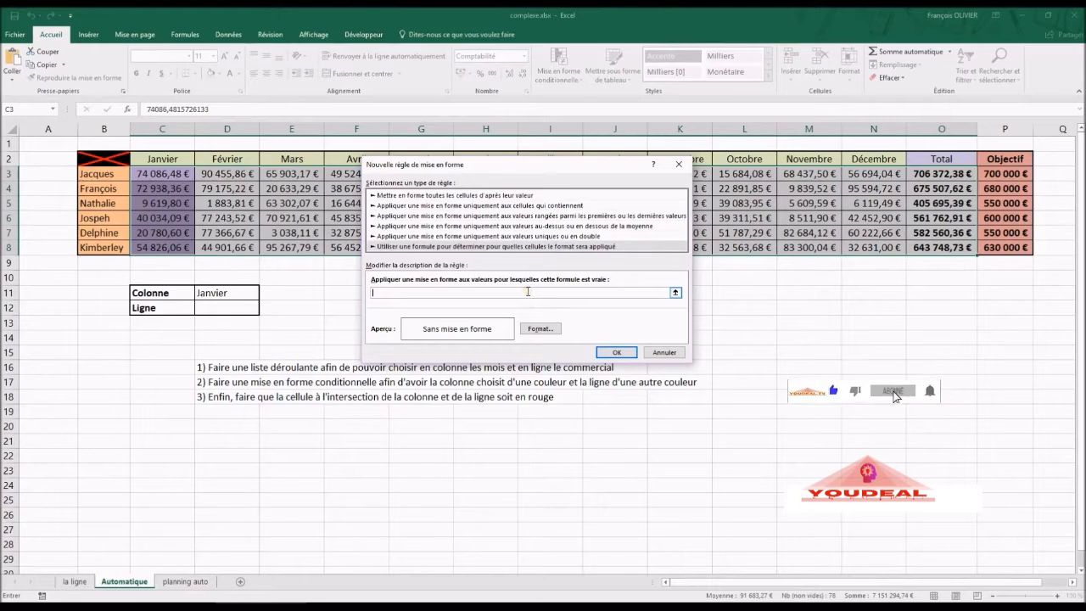
{"action": "type", "text": "="}
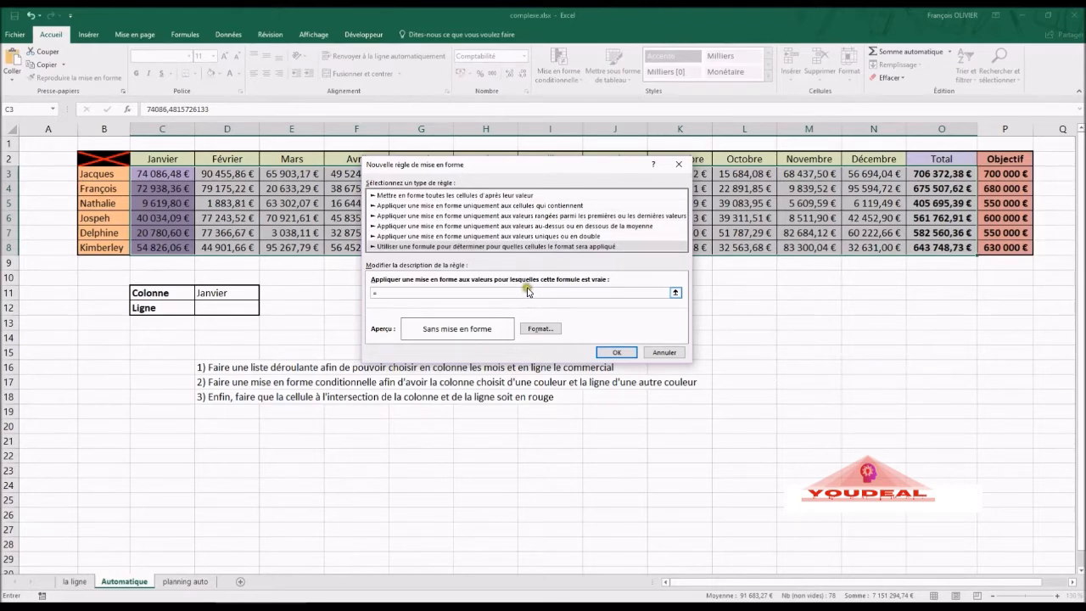
{"action": "left_click", "coordinate": [221, 305]}
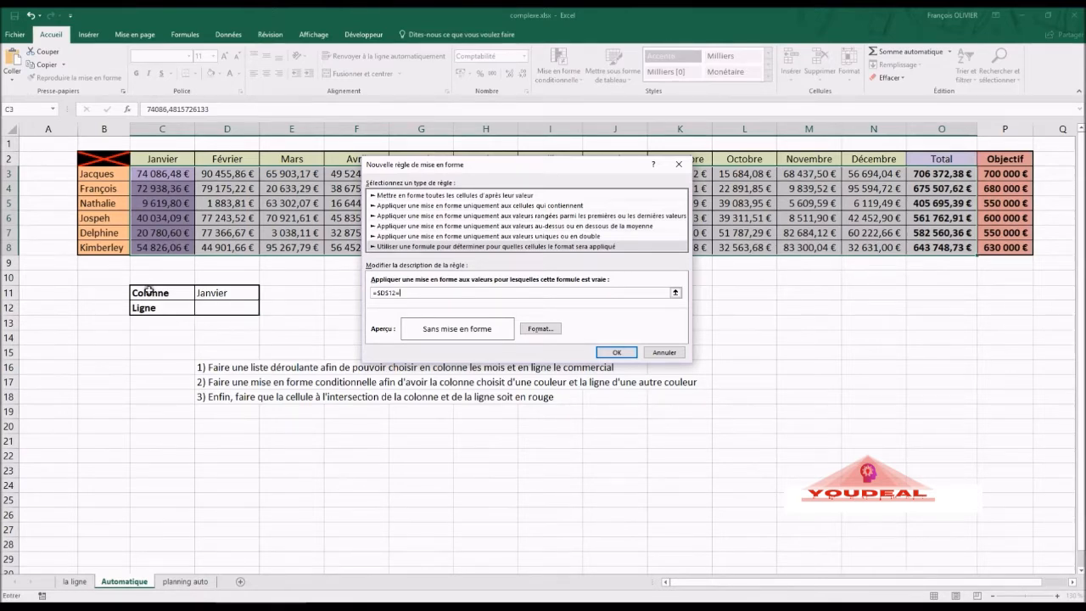
- Complete the formula as =$D$12=$B3 and apply a light blue fill to the rule
{"action": "left_click", "coordinate": [91, 175]}
{"action": "left_click", "coordinate": [410, 292]}
{"action": "key", "text": "BackSpace"}
{"action": "left_click", "coordinate": [532, 330]}
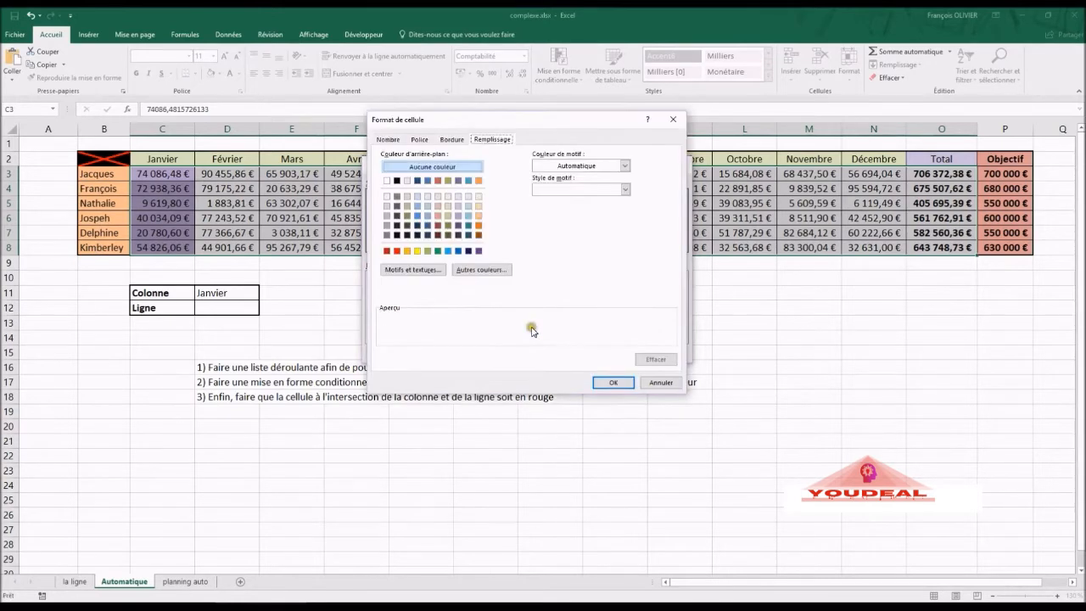
{"action": "left_click", "coordinate": [477, 215]}
{"action": "left_click", "coordinate": [470, 216]}
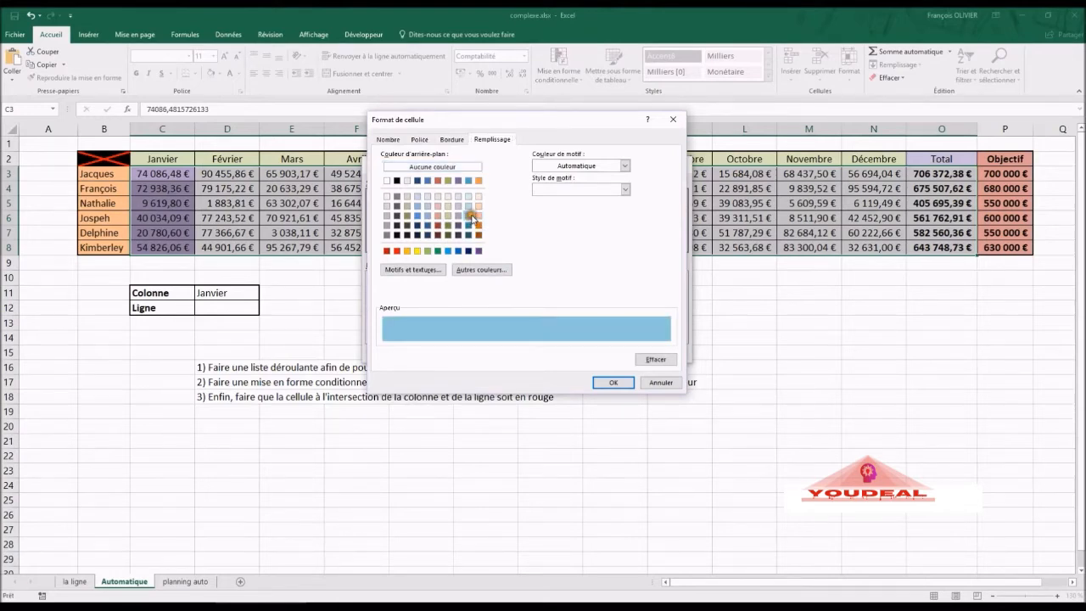
{"action": "left_click", "coordinate": [612, 383]}
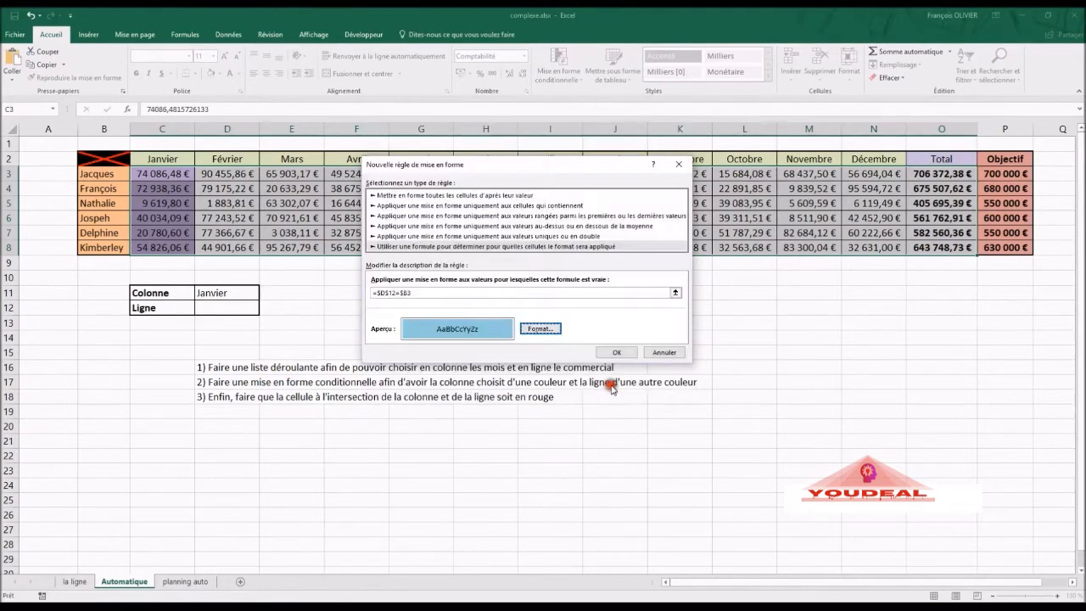
{"action": "left_click", "coordinate": [615, 352]}
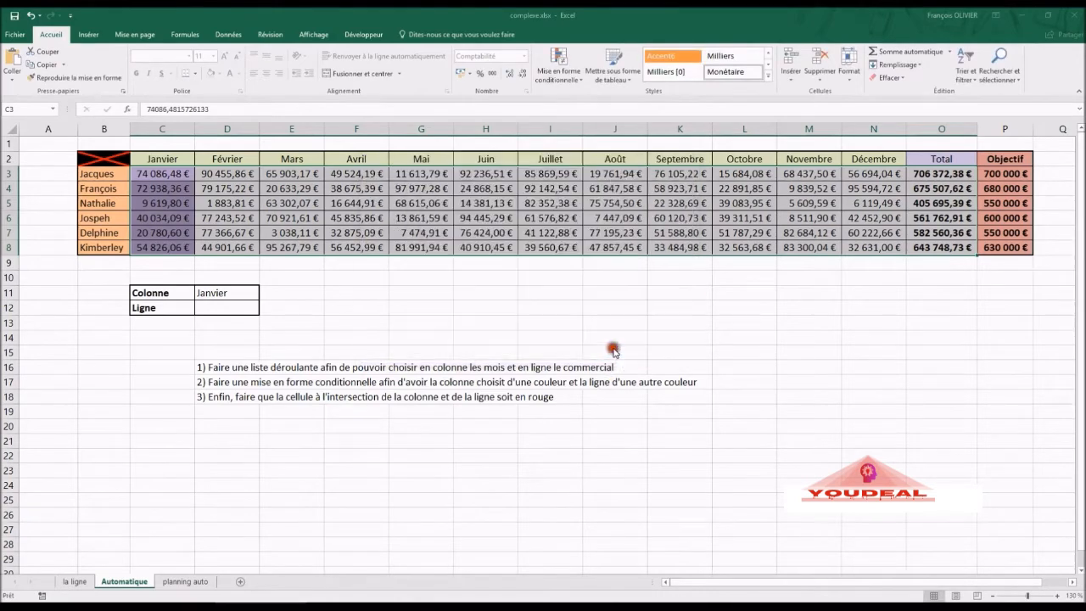
- Pick the third, then last, then first salesperson in D12, leaving row 3 shaded light blue
{"action": "left_click", "coordinate": [226, 308]}
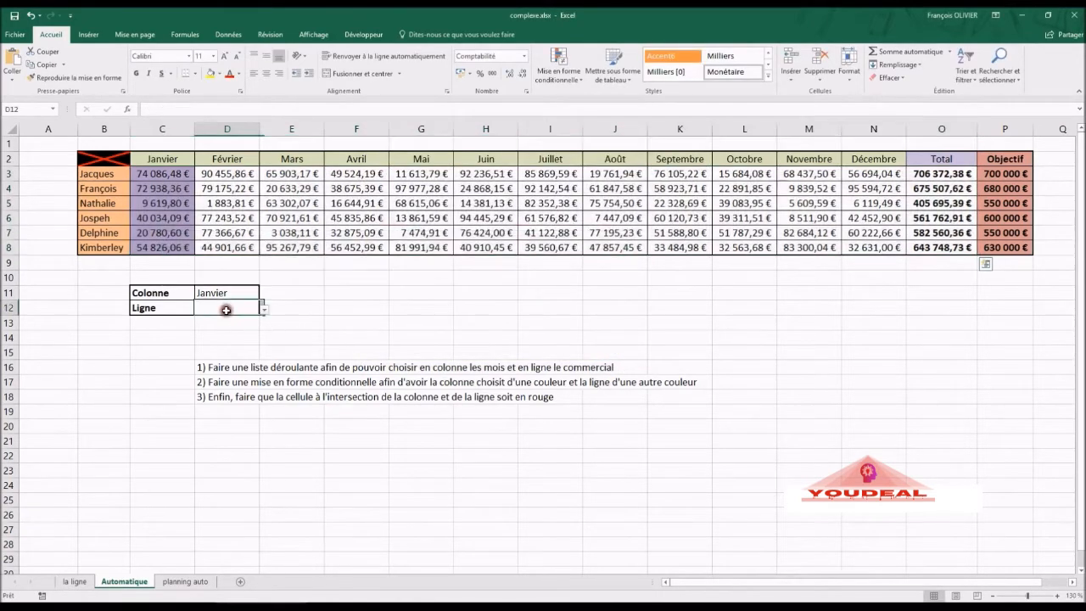
{"action": "left_click", "coordinate": [262, 310]}
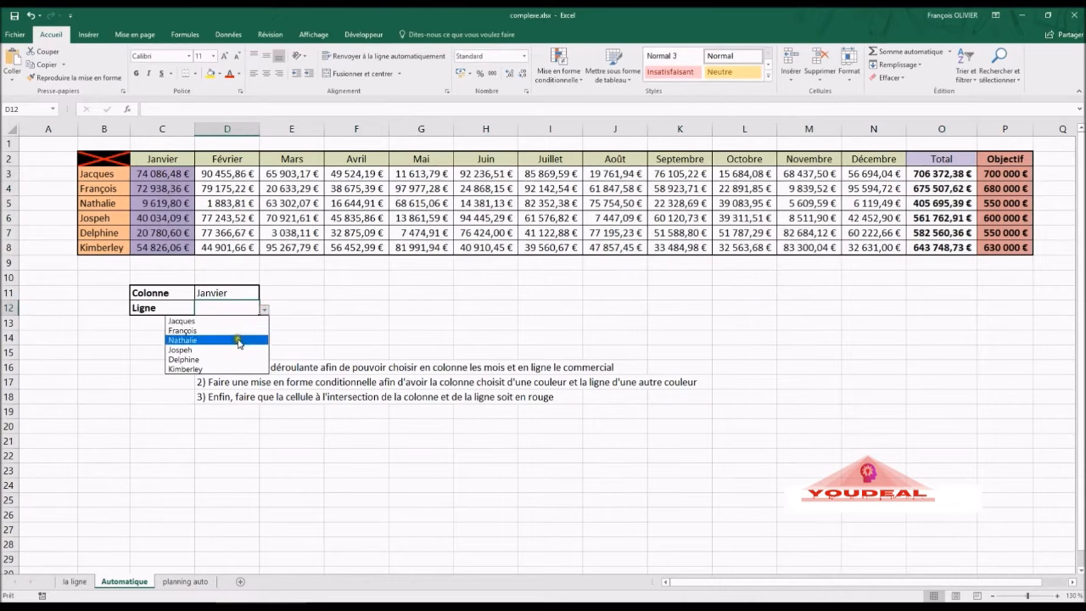
{"action": "left_click", "coordinate": [235, 340]}
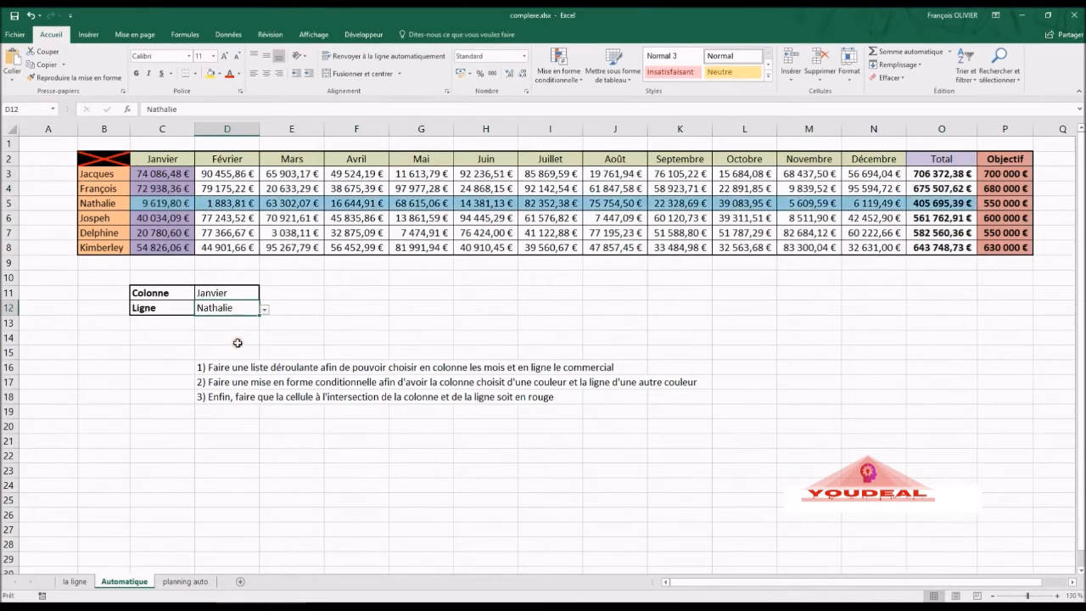
{"action": "left_click", "coordinate": [266, 319]}
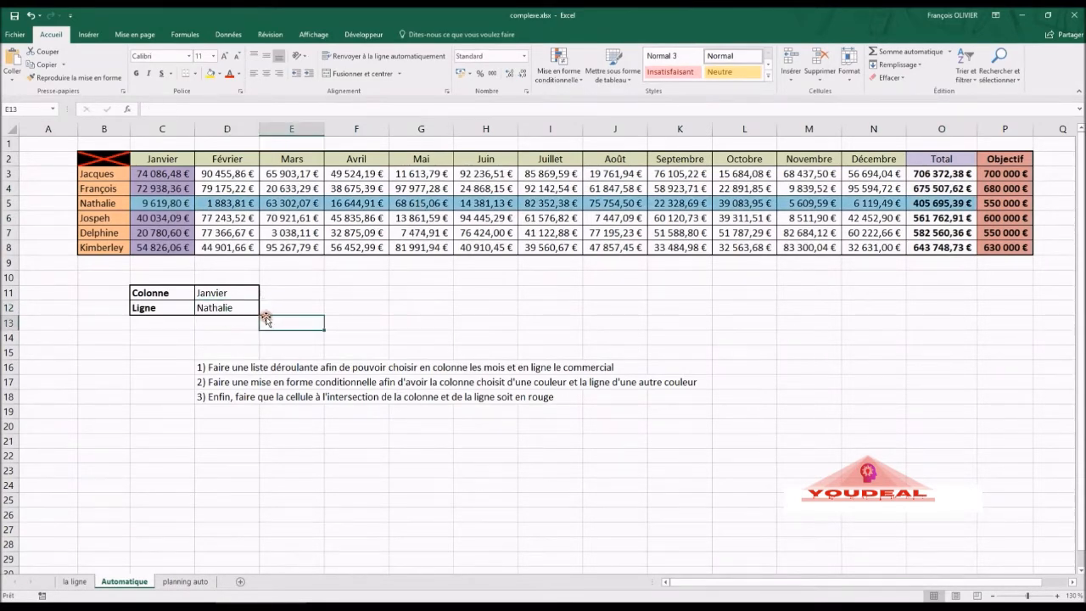
{"action": "left_click", "coordinate": [254, 309]}
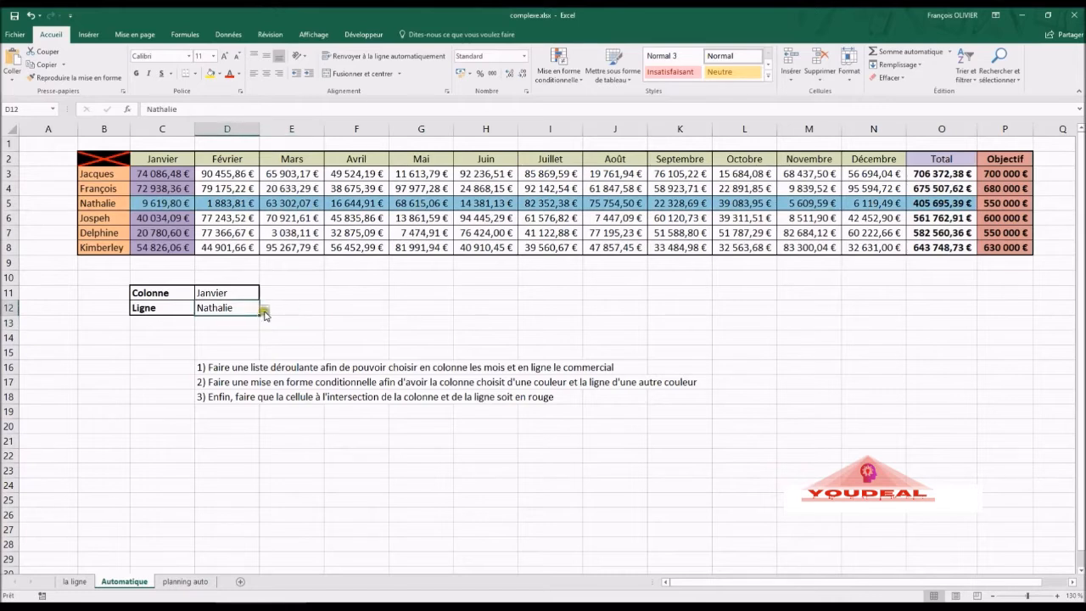
{"action": "left_click", "coordinate": [264, 311]}
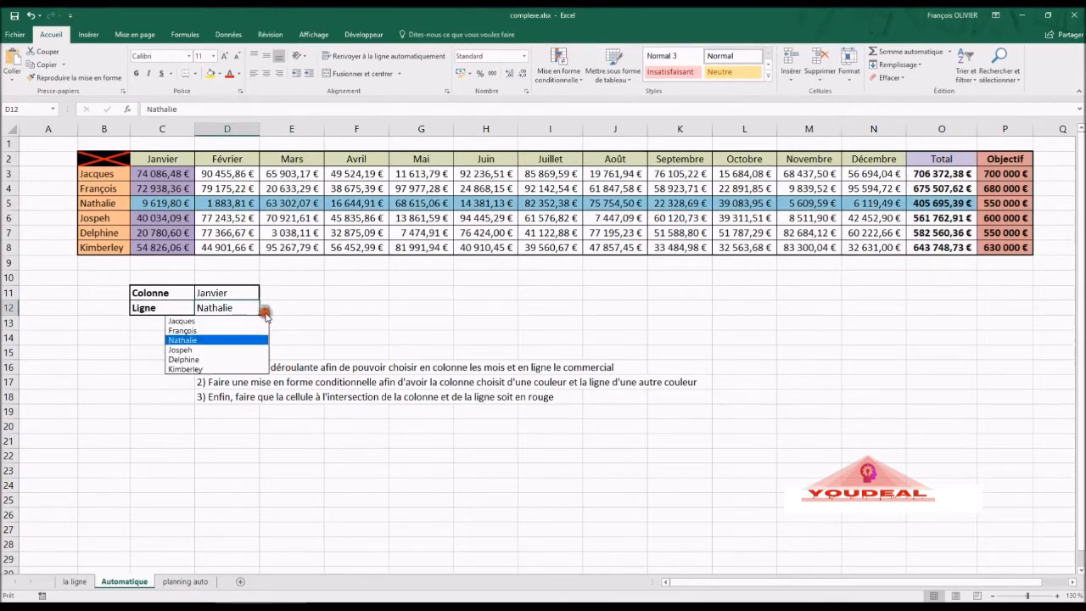
{"action": "left_click", "coordinate": [246, 370]}
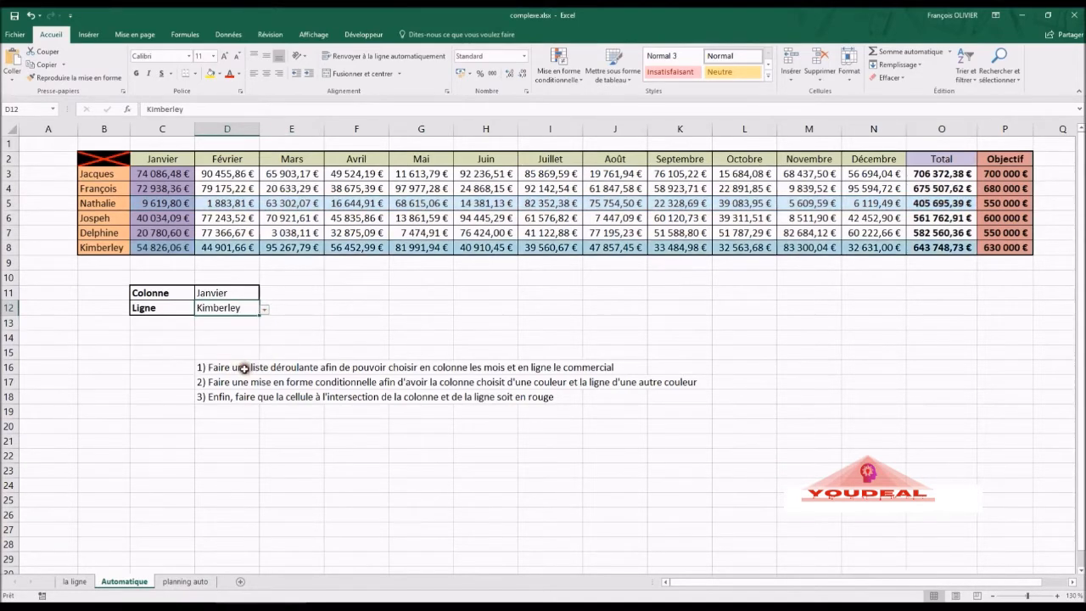
{"action": "left_click", "coordinate": [264, 311]}
{"action": "left_click", "coordinate": [239, 322]}
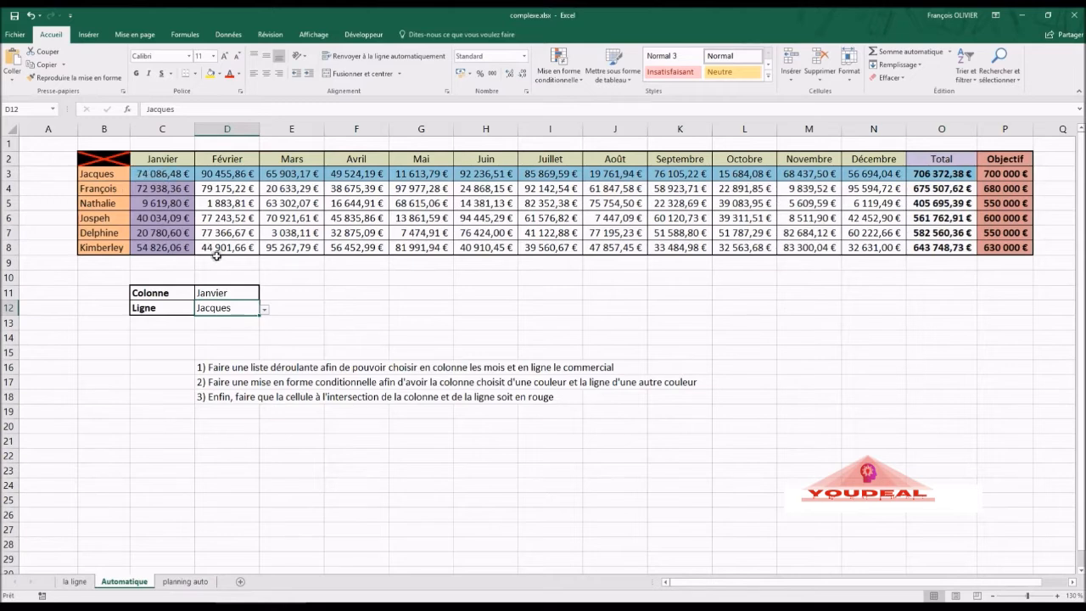
{"action": "left_click", "coordinate": [153, 176]}
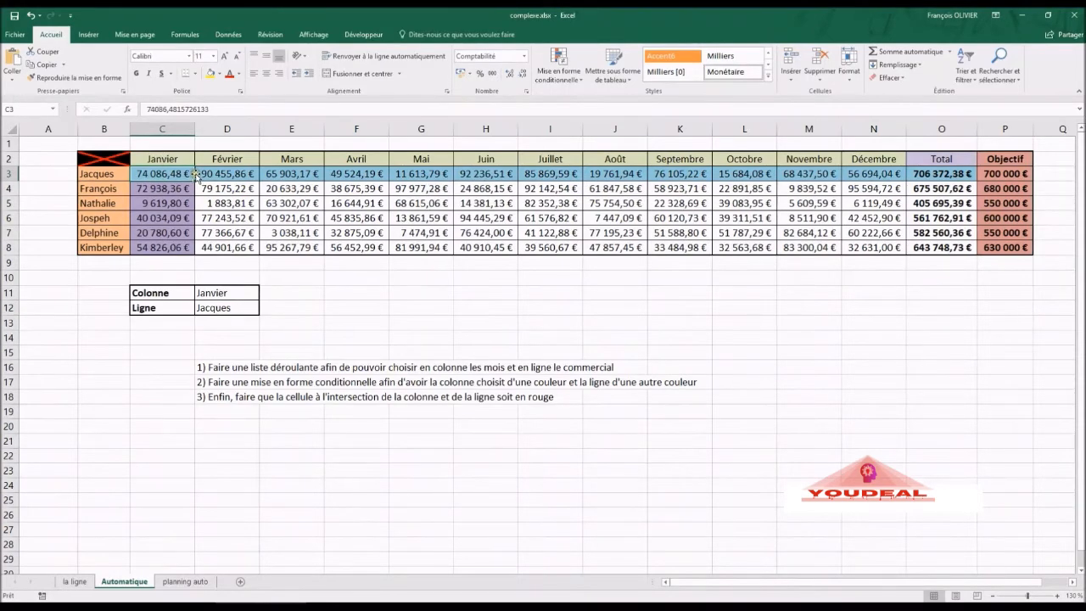
- Select the monthly sales figures and begin a new 'Use a formula' conditional formatting rule
{"action": "left_click_drag", "start_coordinate": [166, 172], "coordinate": [940, 245]}
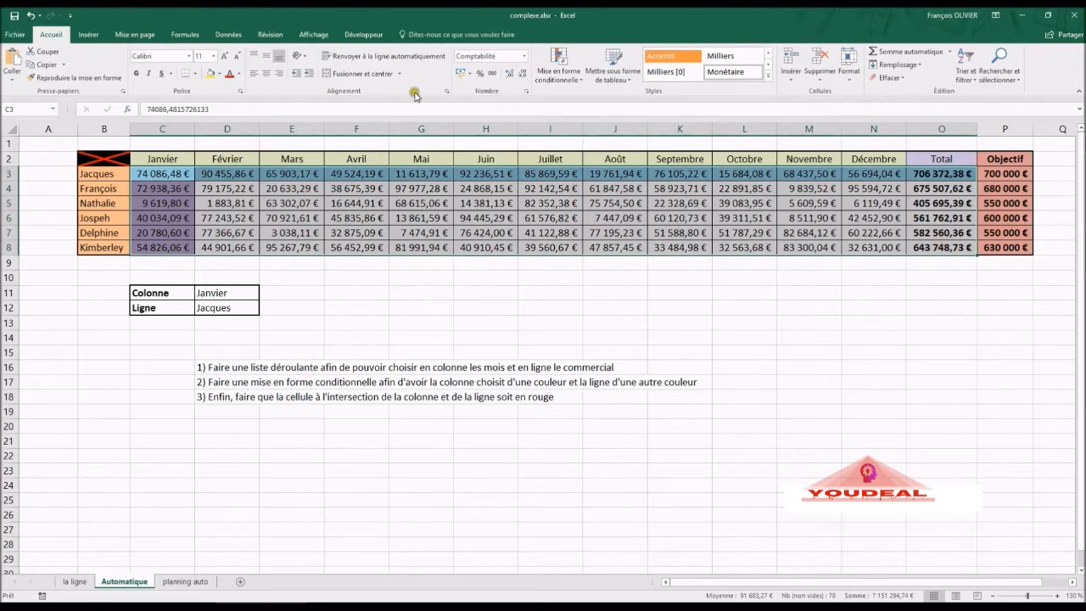
{"action": "left_click", "coordinate": [560, 78]}
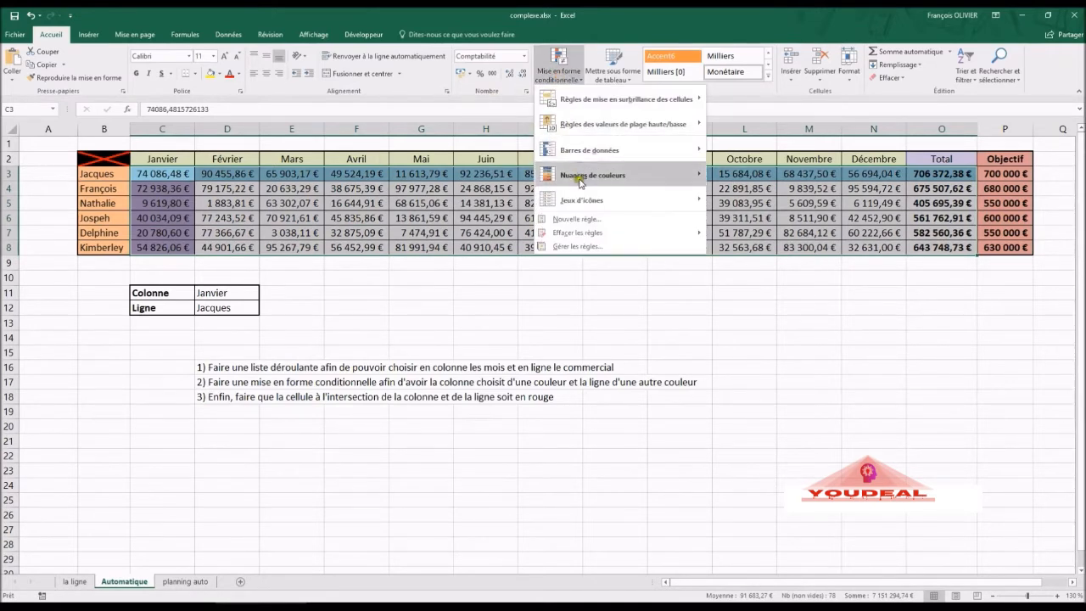
{"action": "left_click", "coordinate": [580, 219]}
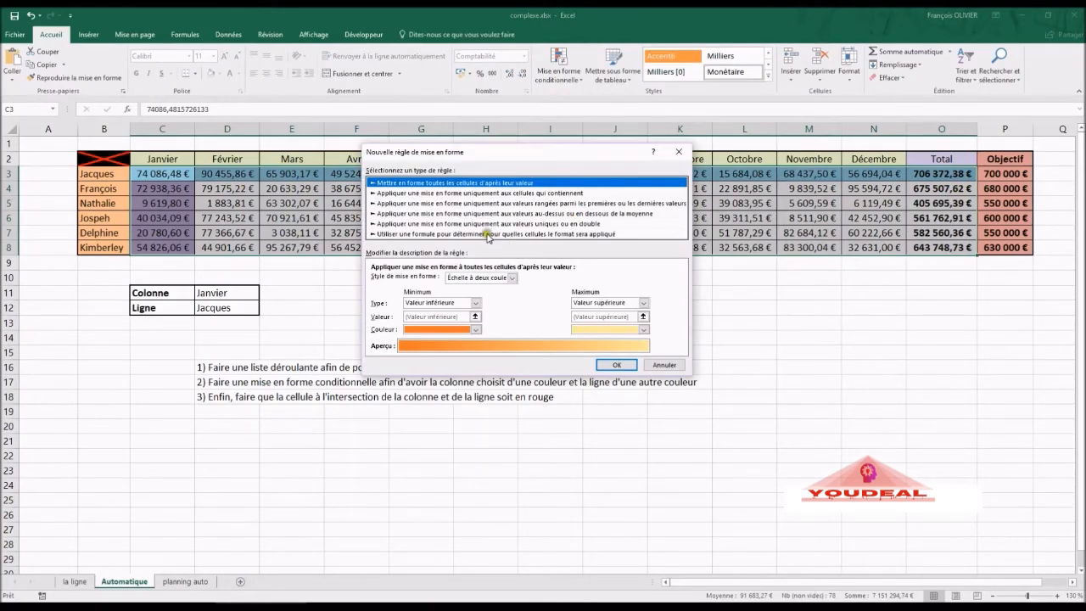
{"action": "left_click", "coordinate": [488, 234]}
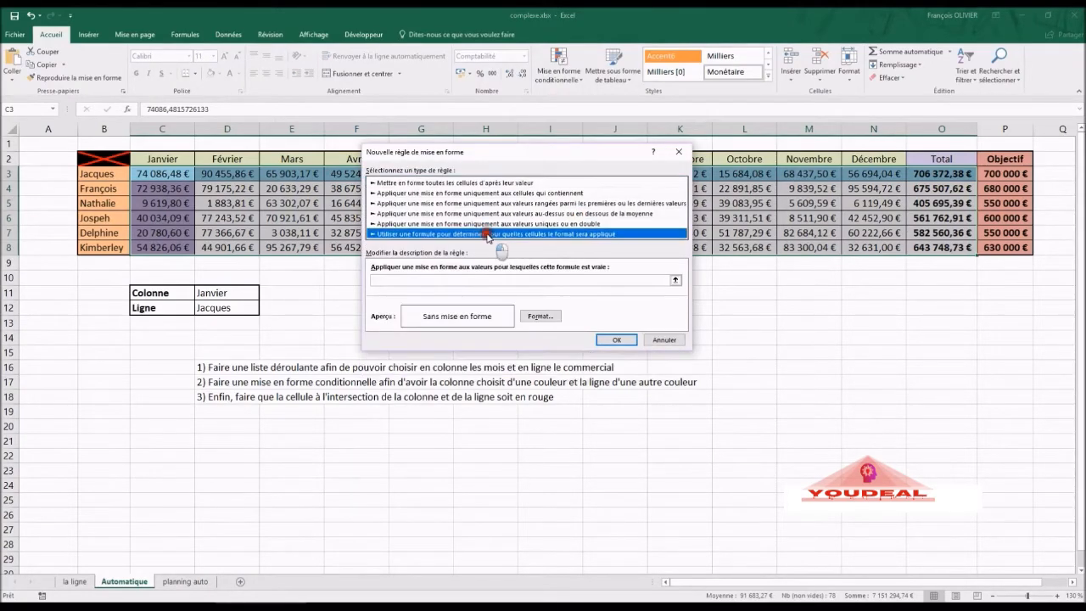
- Begin the rule formula as =ET($D$11=C$2 using the month selector and header C2
{"action": "left_click", "coordinate": [471, 278]}
{"action": "type", "text": "="}
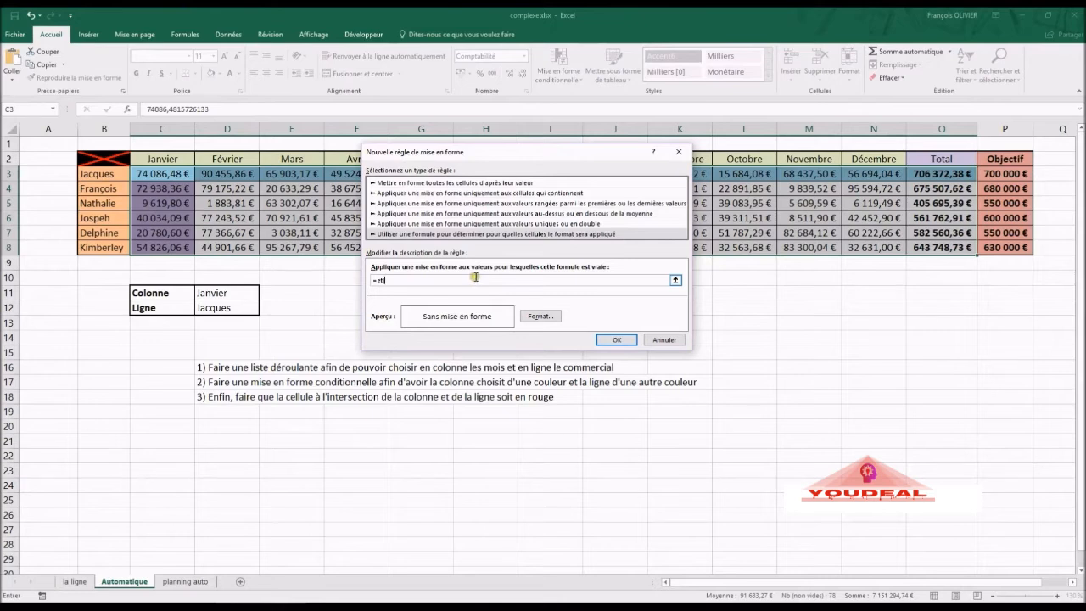
{"action": "type", "text": "et"}
{"action": "left_click", "coordinate": [219, 293]}
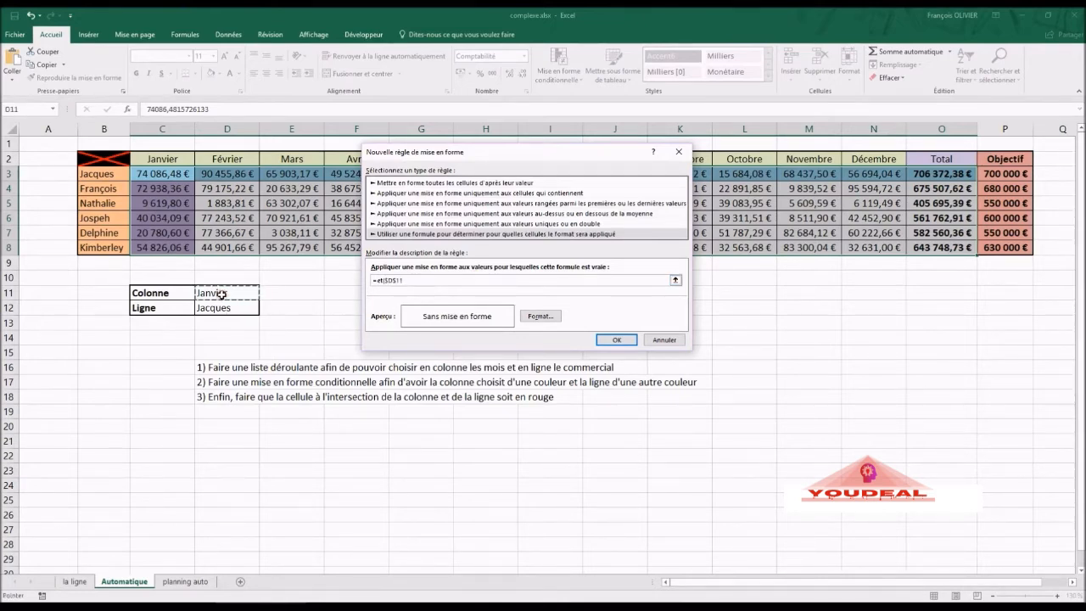
{"action": "type", "text": "="}
{"action": "left_click", "coordinate": [162, 162]}
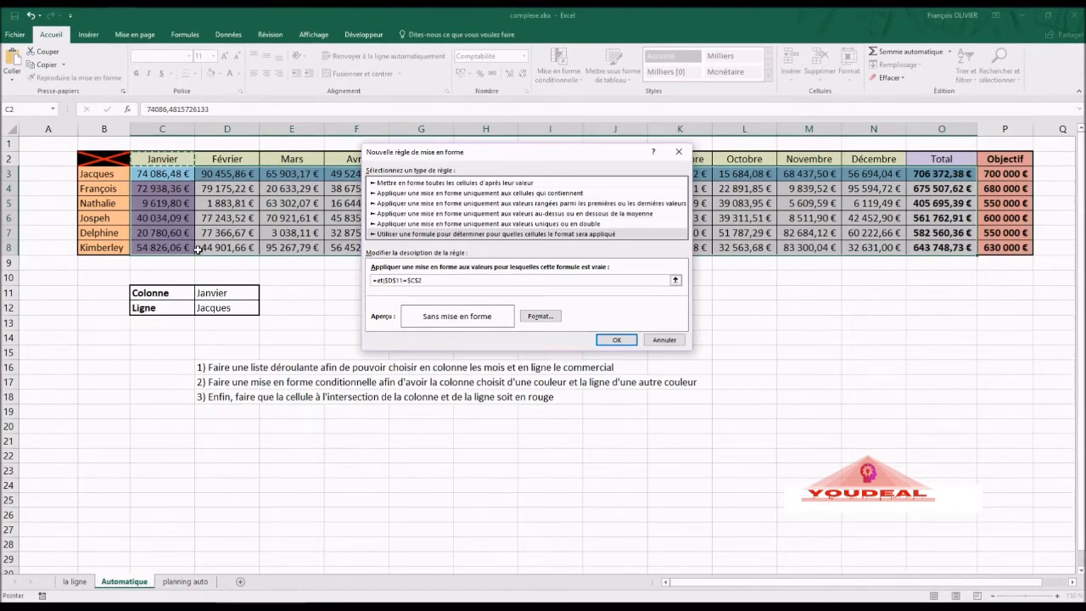
{"action": "left_click", "coordinate": [407, 279]}
{"action": "triple_click", "coordinate": [440, 280]}
{"action": "left_click", "coordinate": [435, 279]}
- Add the second condition $D$12=$B3 and finish the formula with =VRAI
{"action": "left_click", "coordinate": [227, 311]}
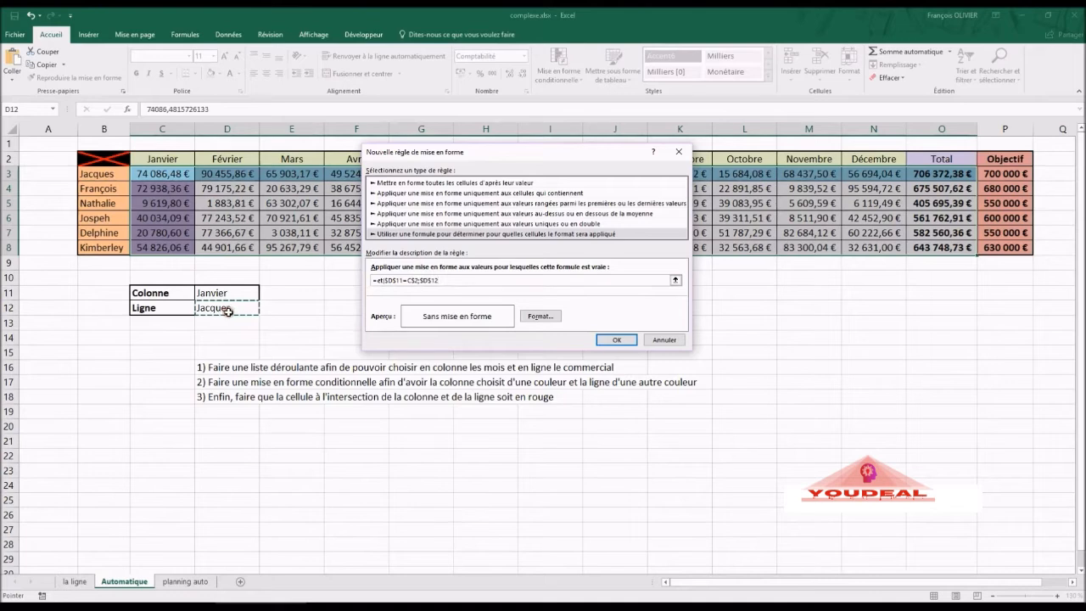
{"action": "type", "text": "="}
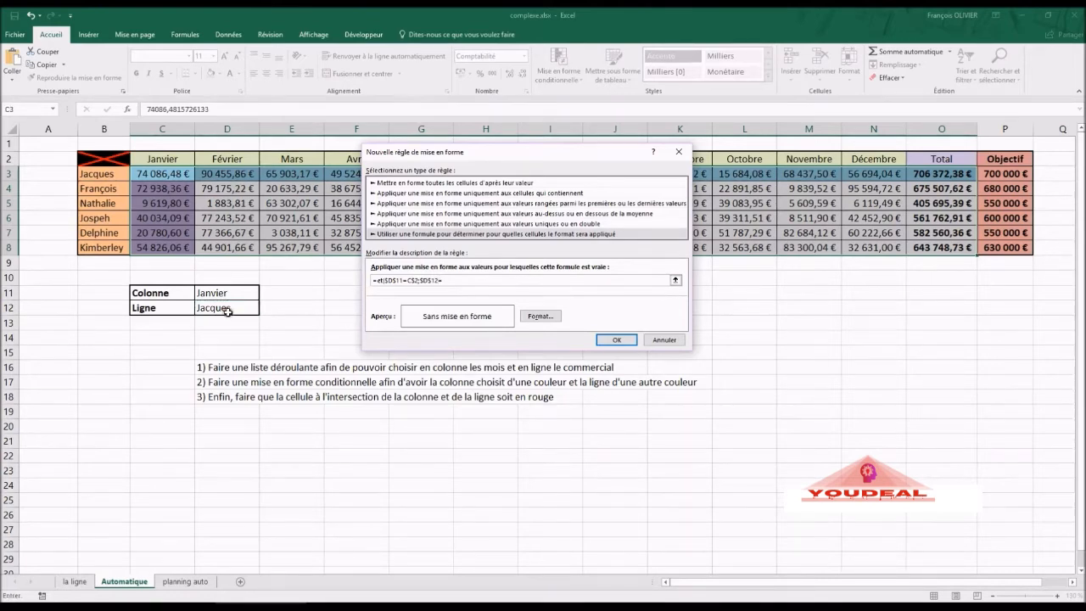
{"action": "left_click", "coordinate": [101, 175]}
{"action": "left_click", "coordinate": [453, 280]}
{"action": "key", "text": "BackSpace"}
{"action": "type", "text": "=vrai"}
- Give the rule a red fill and save it
{"action": "left_click", "coordinate": [541, 316]}
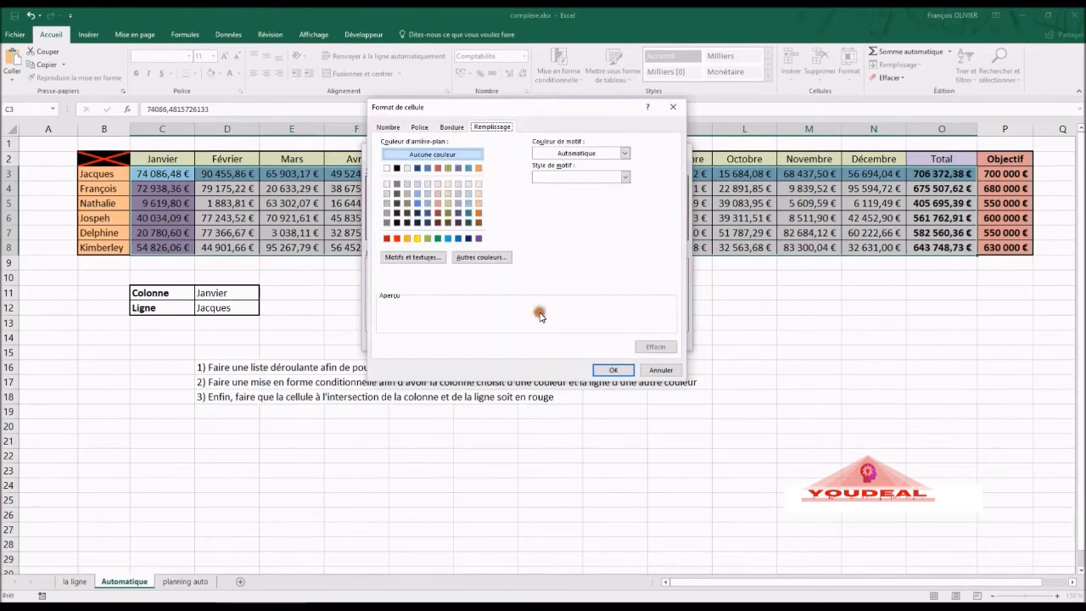
{"action": "left_click", "coordinate": [396, 239]}
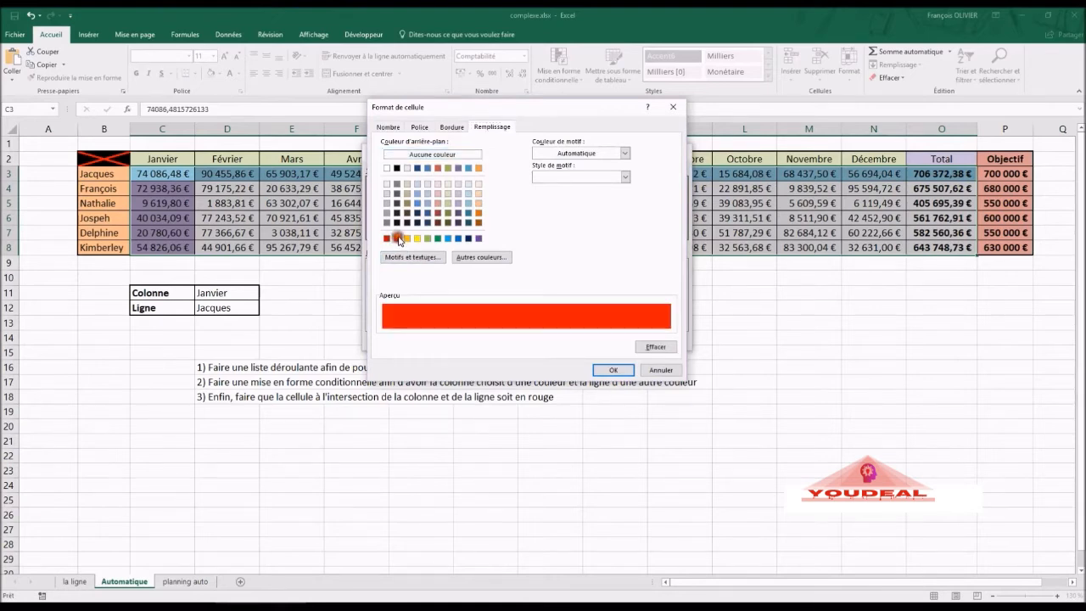
{"action": "left_click", "coordinate": [603, 368]}
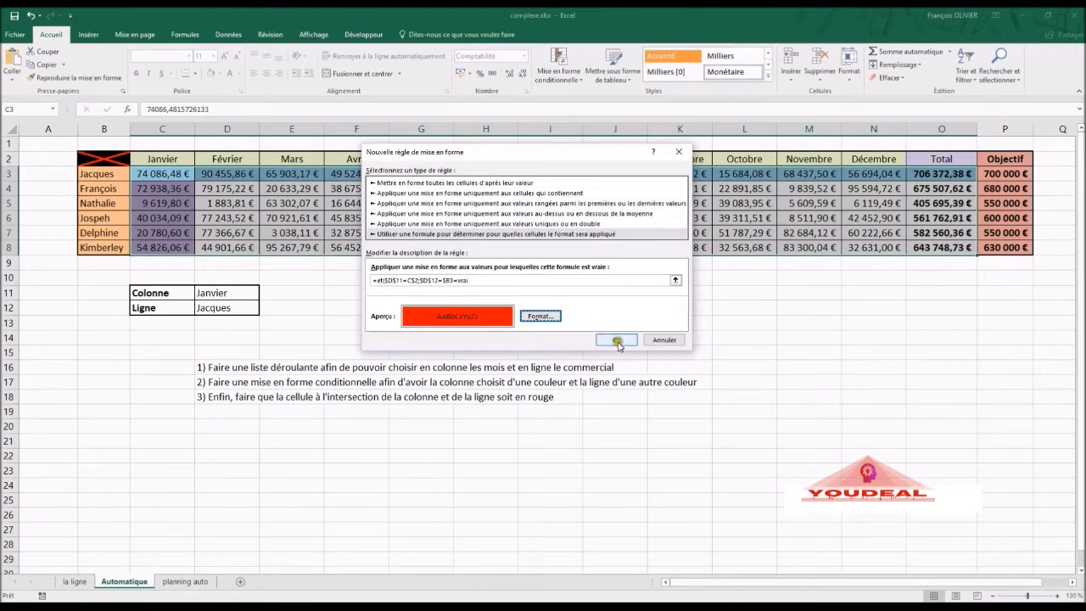
{"action": "left_click", "coordinate": [617, 340]}
- Choose Août in D11 and try two different salespeople in D12
{"action": "left_click", "coordinate": [457, 324]}
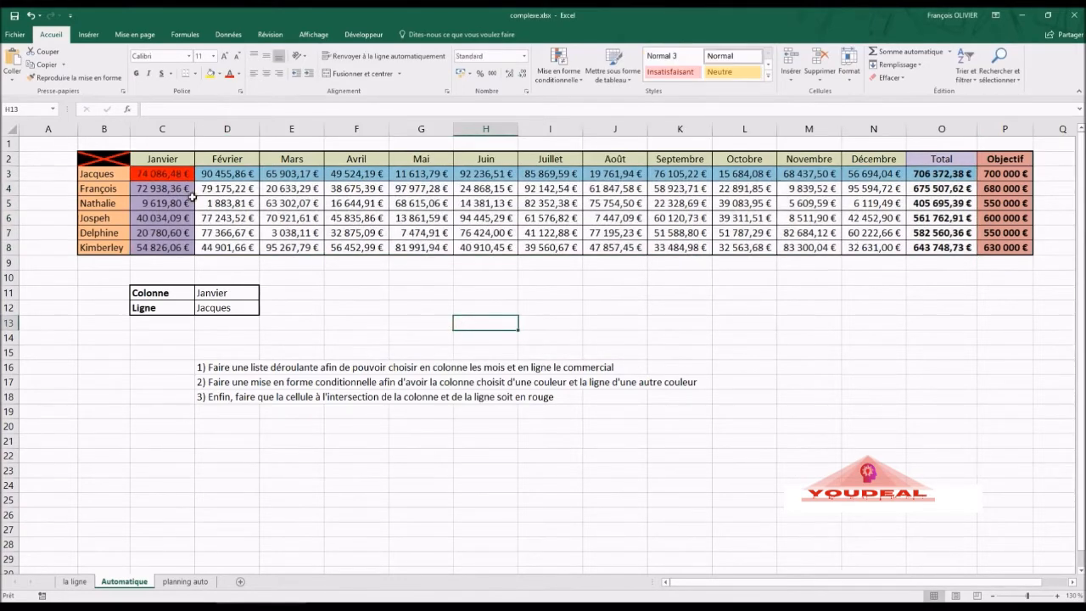
{"action": "left_click", "coordinate": [234, 292]}
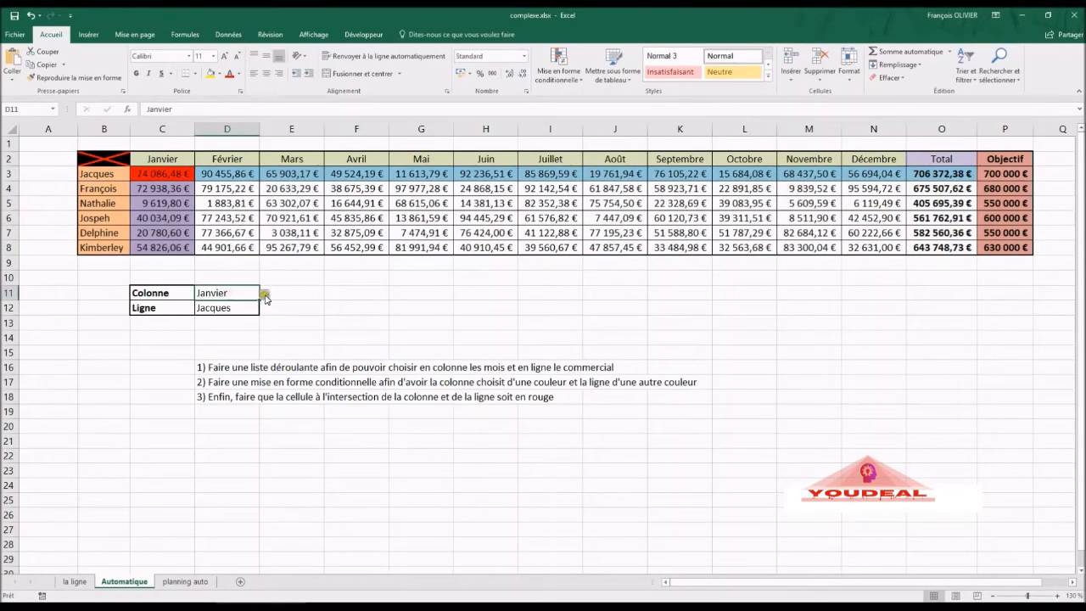
{"action": "left_click", "coordinate": [264, 294]}
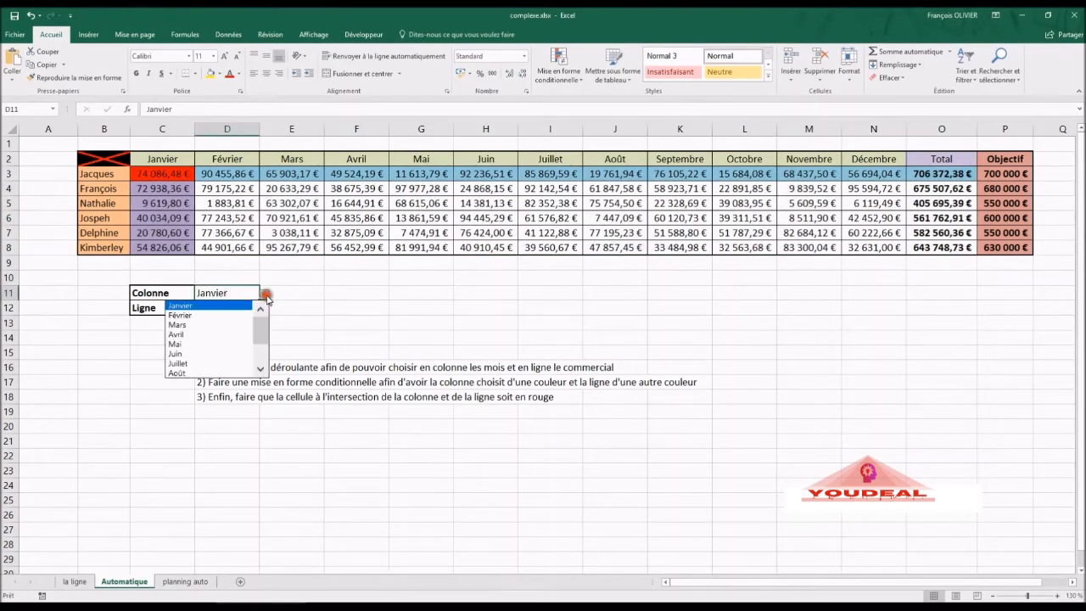
{"action": "left_click", "coordinate": [222, 373]}
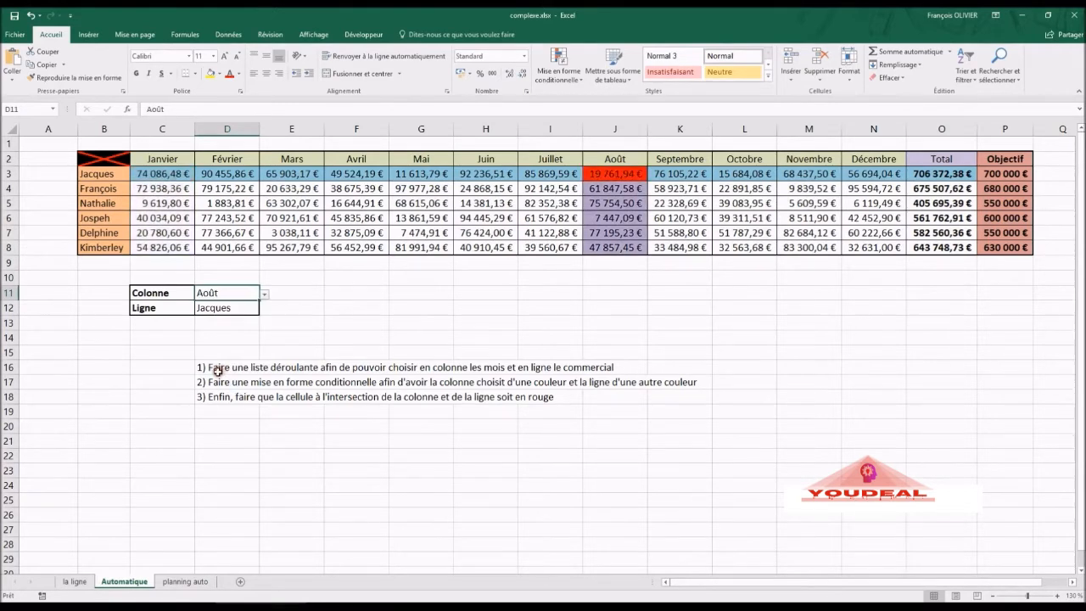
{"action": "left_click", "coordinate": [252, 307]}
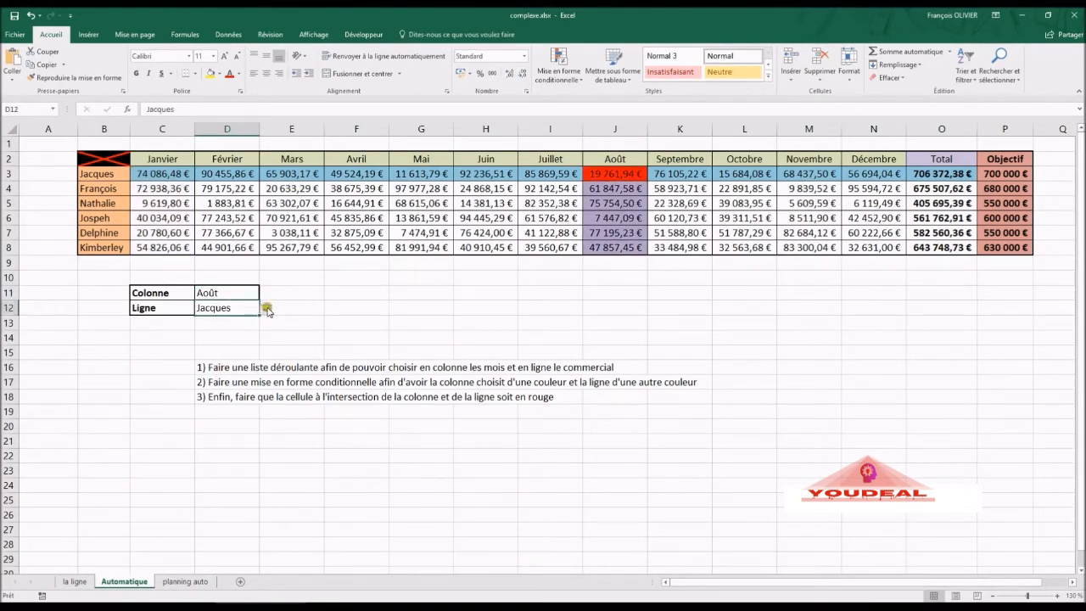
{"action": "left_click", "coordinate": [265, 308]}
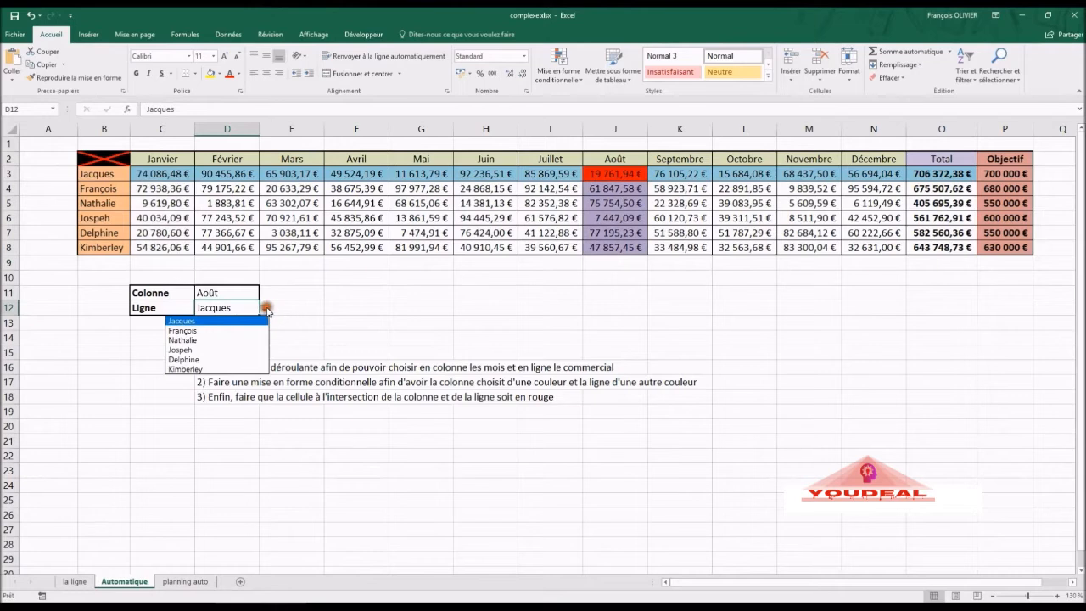
{"action": "left_click", "coordinate": [246, 359]}
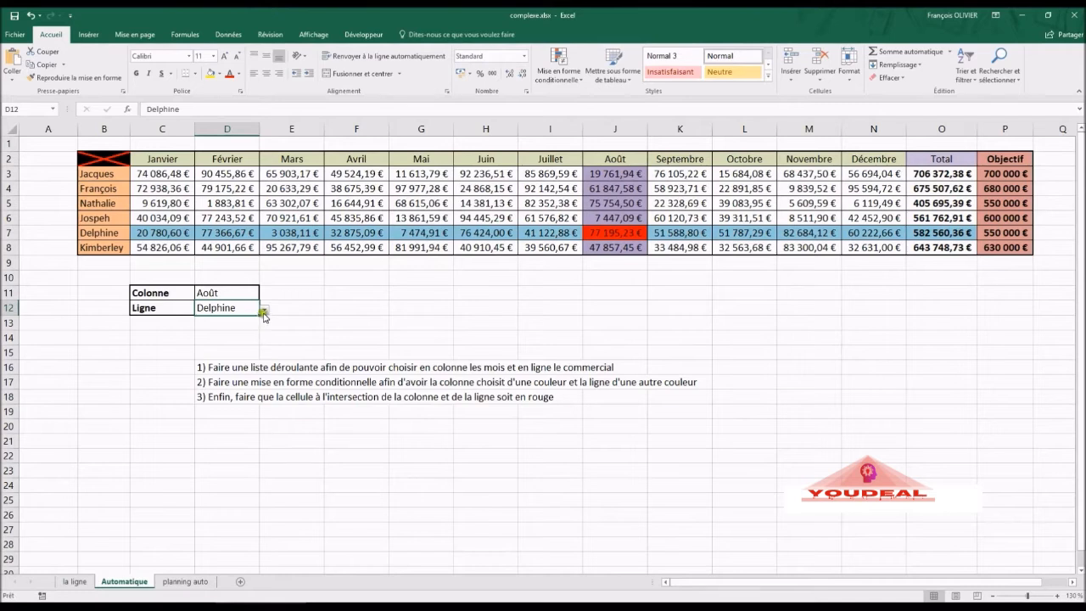
{"action": "left_click", "coordinate": [264, 310]}
{"action": "left_click", "coordinate": [253, 330]}
- Switch the D11 selector to Total, then go to the 'planning auto' sheet
{"action": "left_click", "coordinate": [256, 294]}
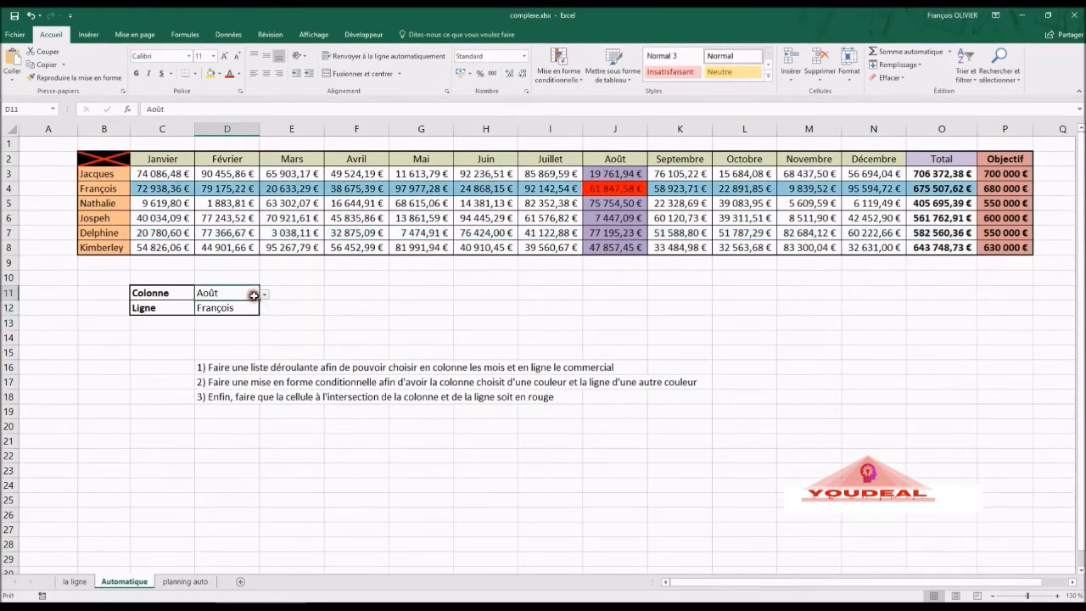
{"action": "left_click", "coordinate": [263, 294]}
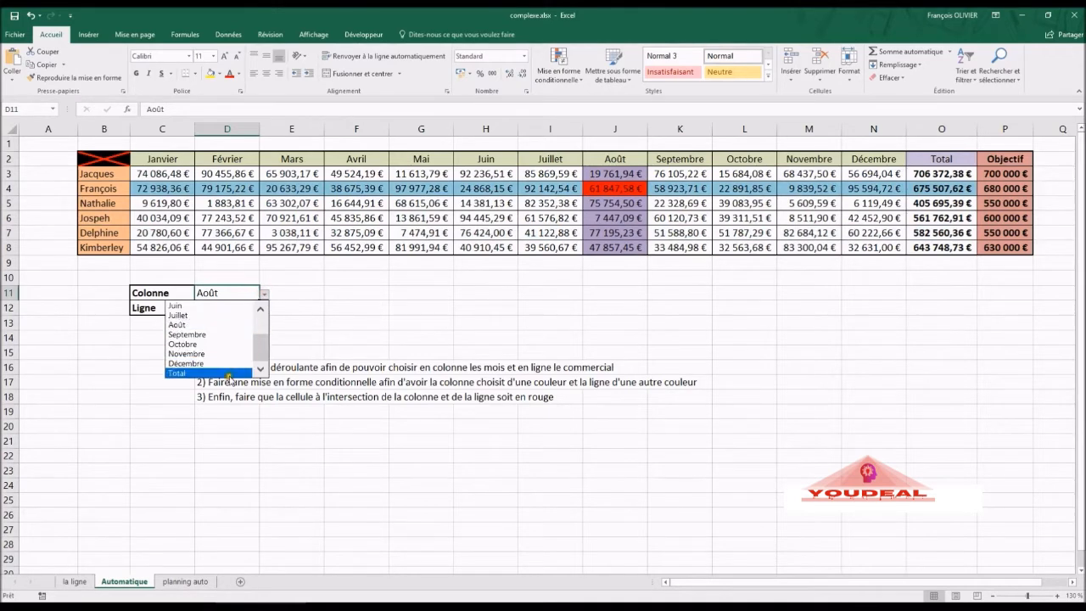
{"action": "left_click", "coordinate": [224, 374]}
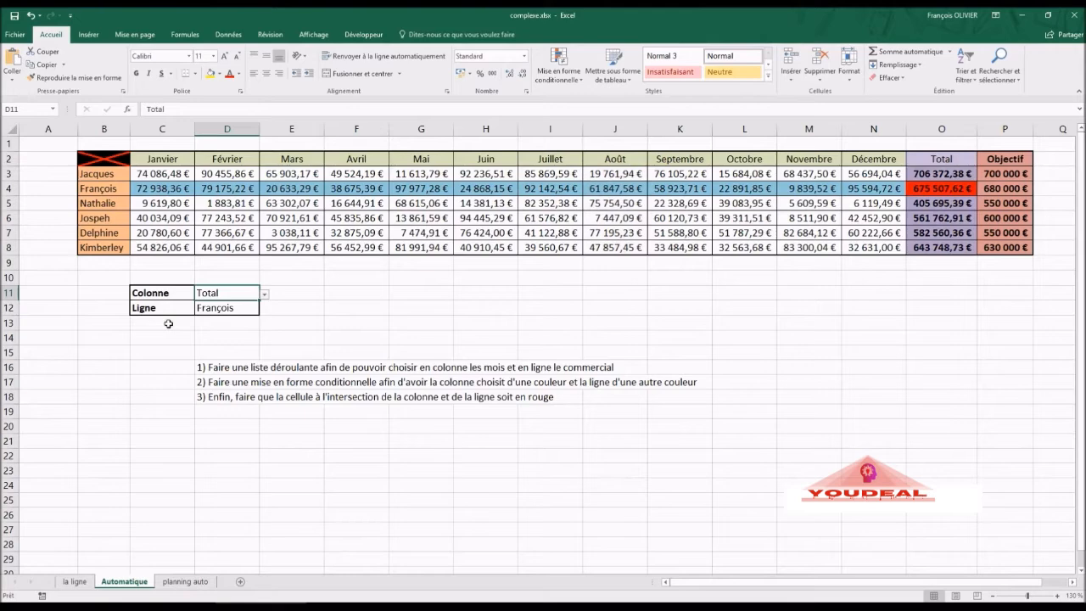
{"action": "left_click", "coordinate": [205, 580]}
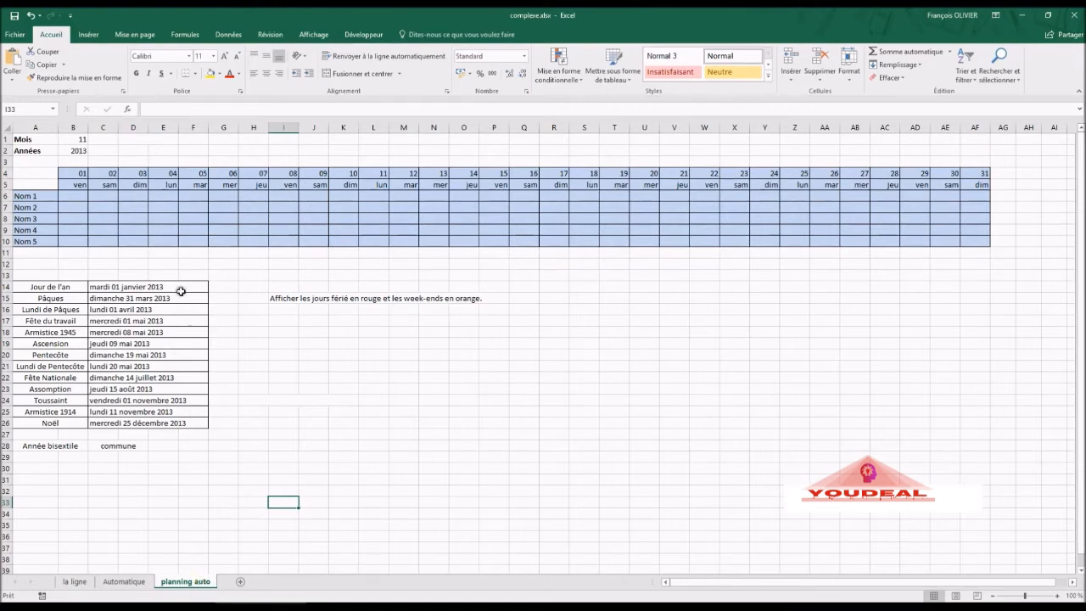
- Enter month 5 in B1 and year 2017 in B2
{"action": "left_click", "coordinate": [84, 142]}
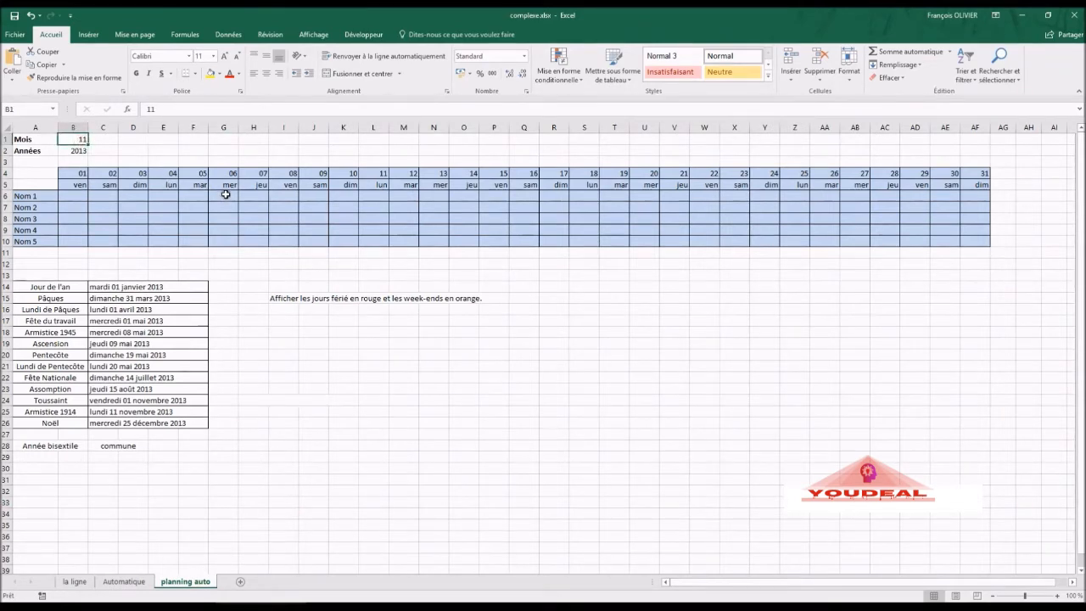
{"action": "type", "text": "5"}
{"action": "key", "text": "Return"}
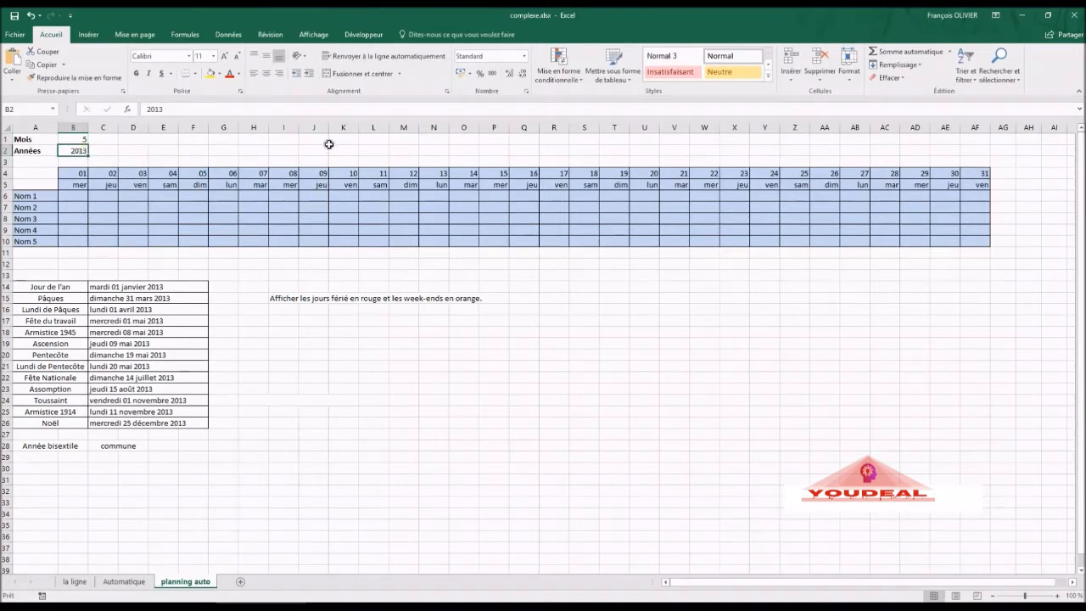
{"action": "type", "text": "2017"}
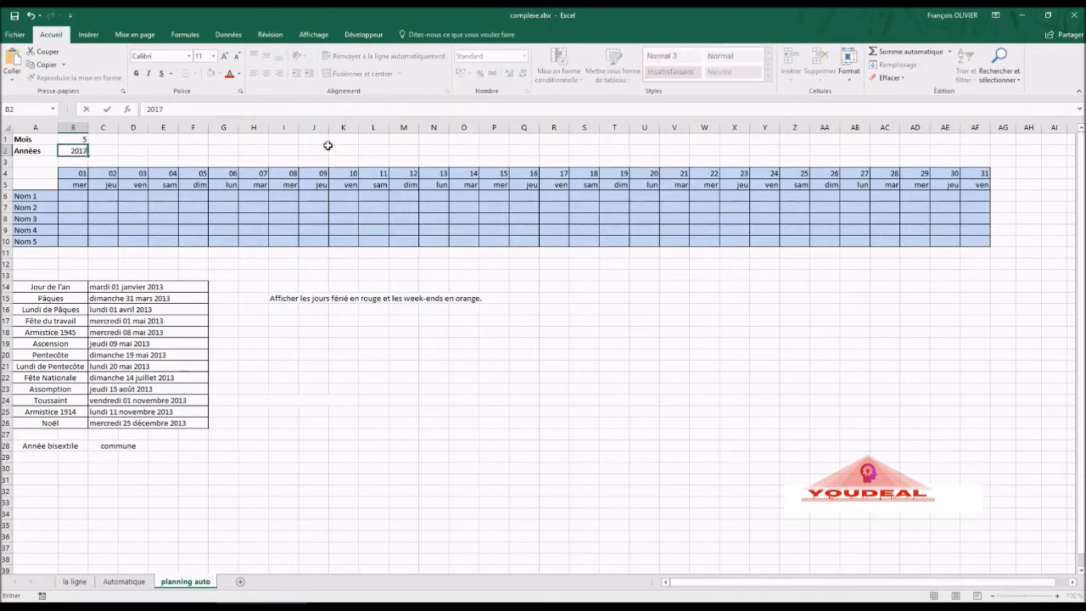
{"action": "key", "text": "Return"}
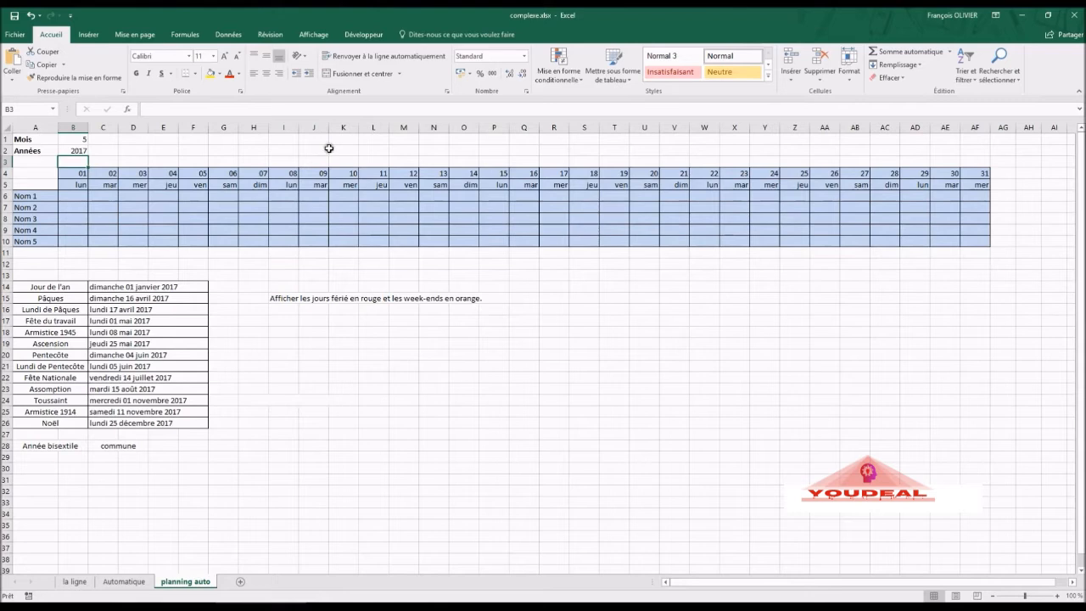
- Select the grid B4:AF10 and open a new conditional formatting rule, moving its dialog aside
{"action": "left_click", "coordinate": [82, 174]}
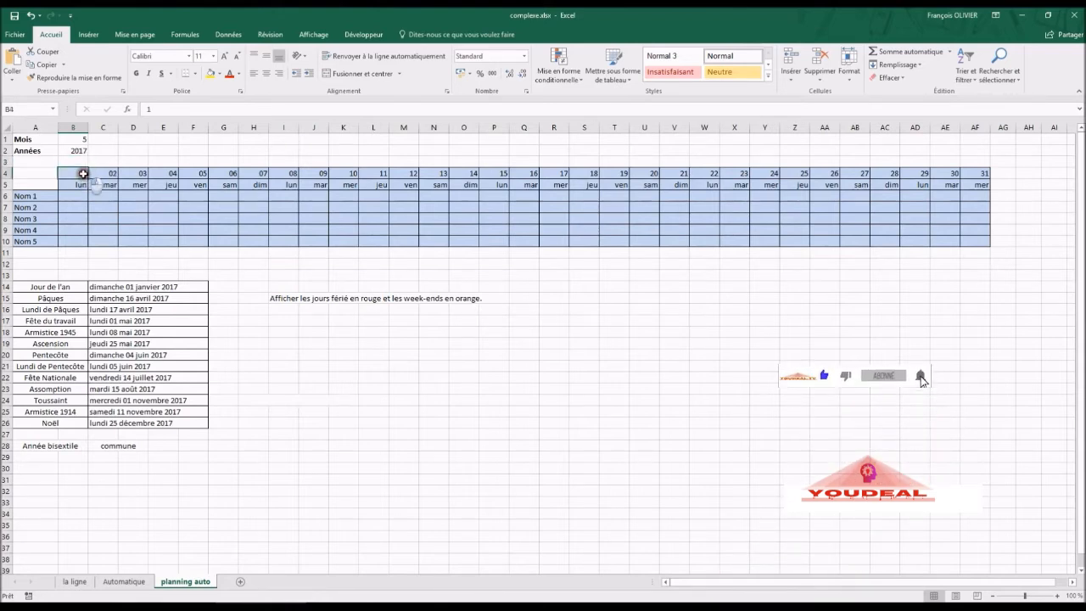
{"action": "left_click_drag", "start_coordinate": [82, 174], "coordinate": [965, 236]}
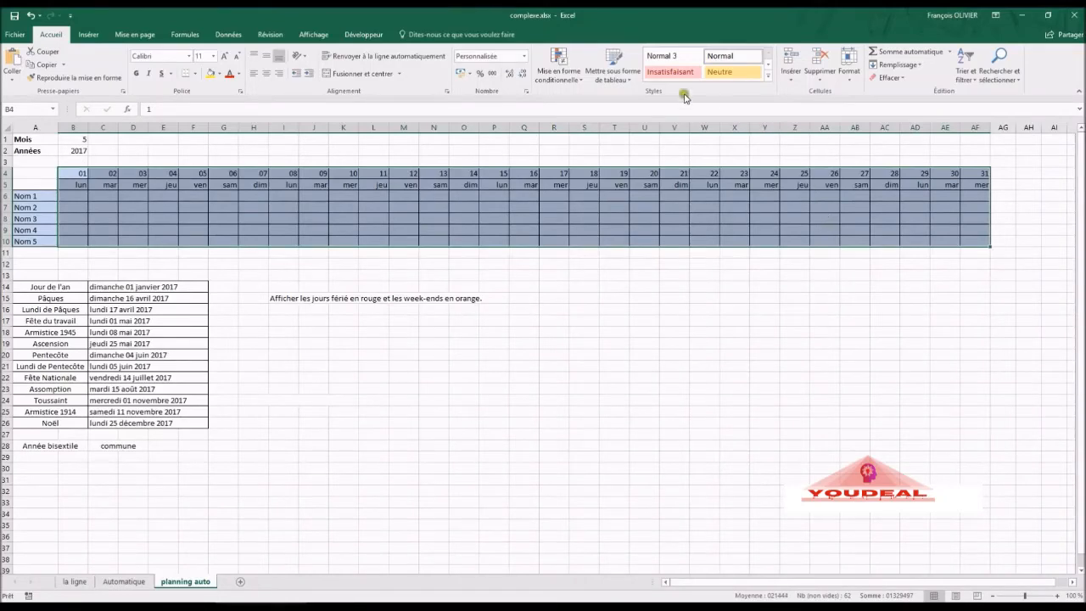
{"action": "left_click", "coordinate": [568, 80]}
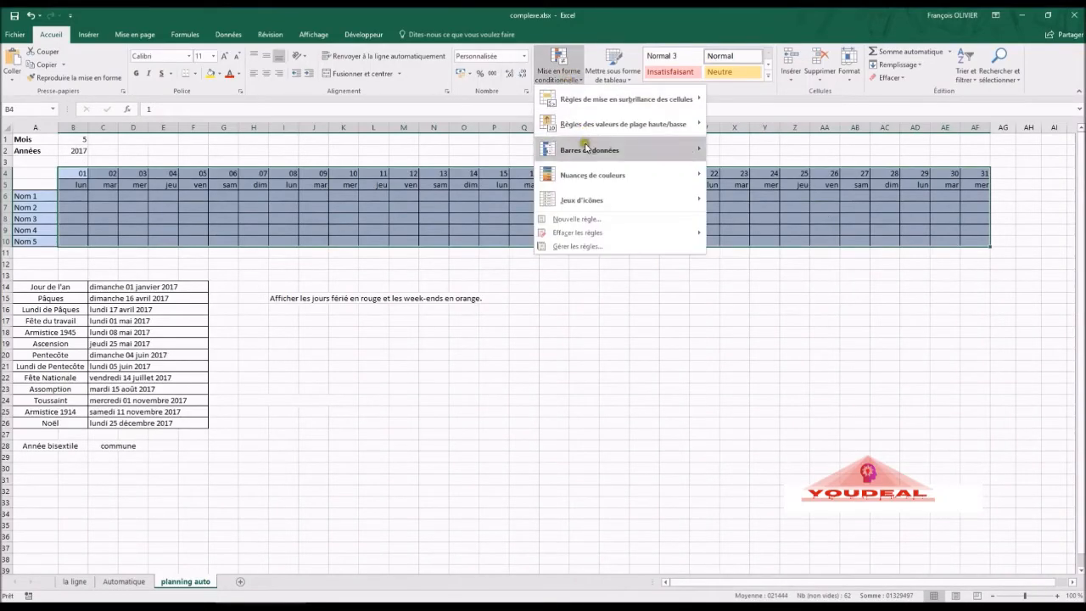
{"action": "left_click", "coordinate": [591, 219]}
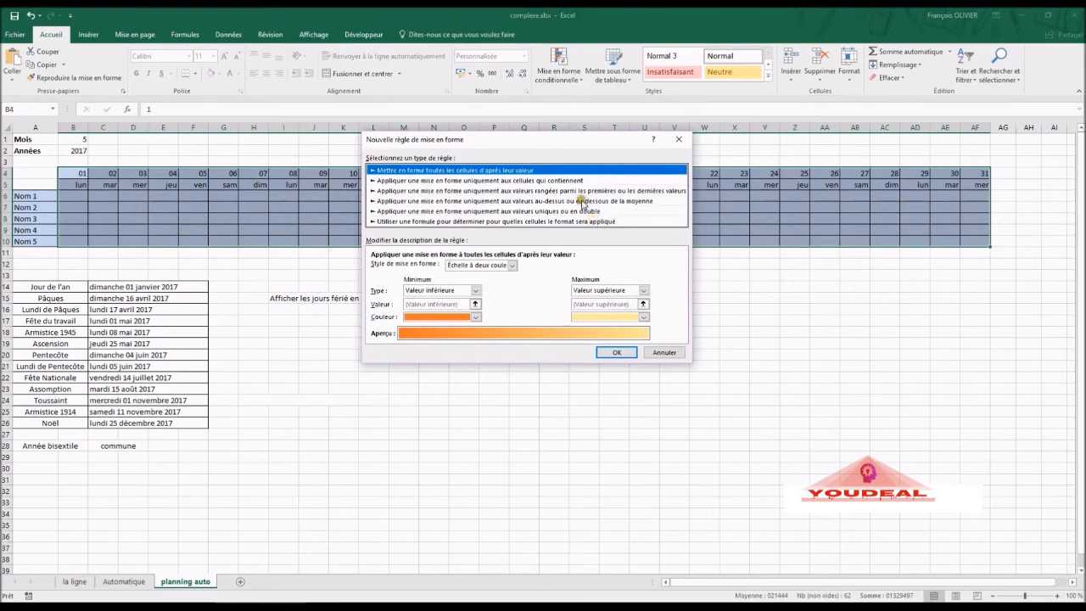
{"action": "left_click_drag", "start_coordinate": [564, 139], "coordinate": [634, 208]}
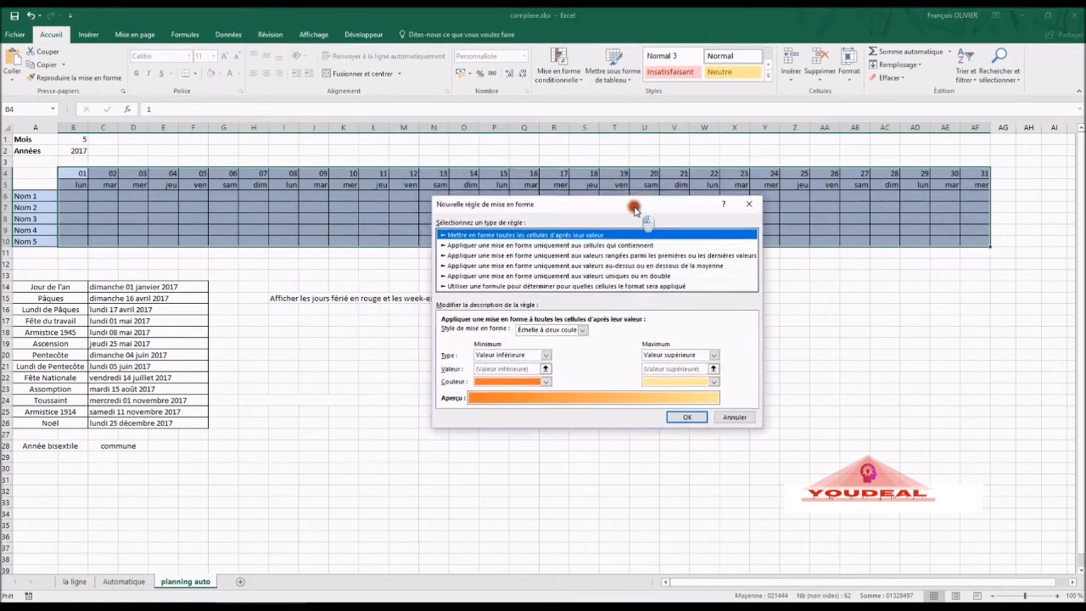
- Make the new rule formula-based with =joursem(B$5;2)>5 to flag weekend days
{"action": "left_click", "coordinate": [552, 288]}
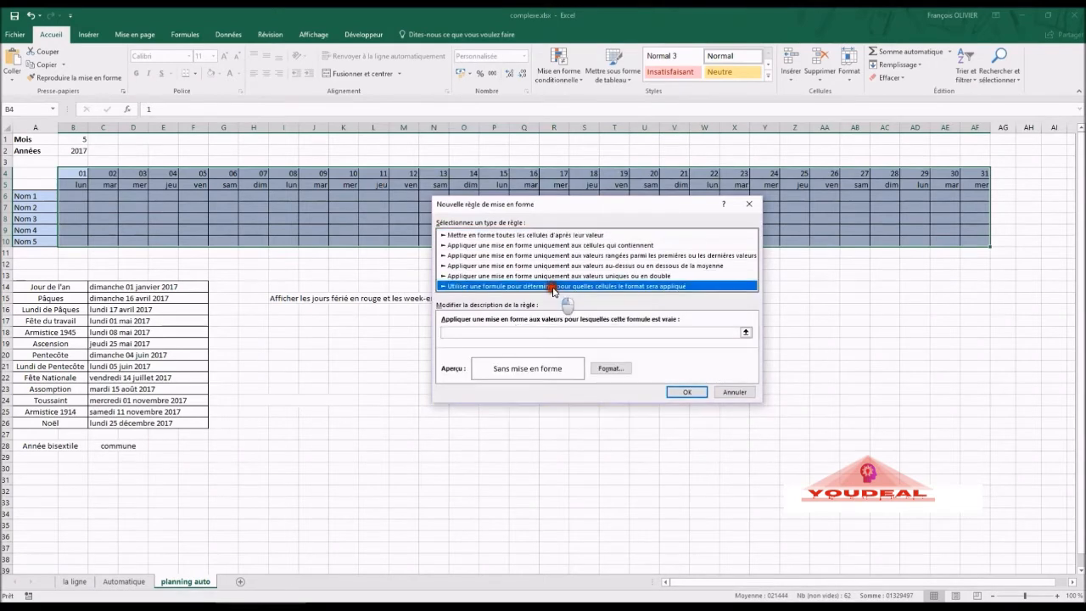
{"action": "left_click", "coordinate": [543, 332]}
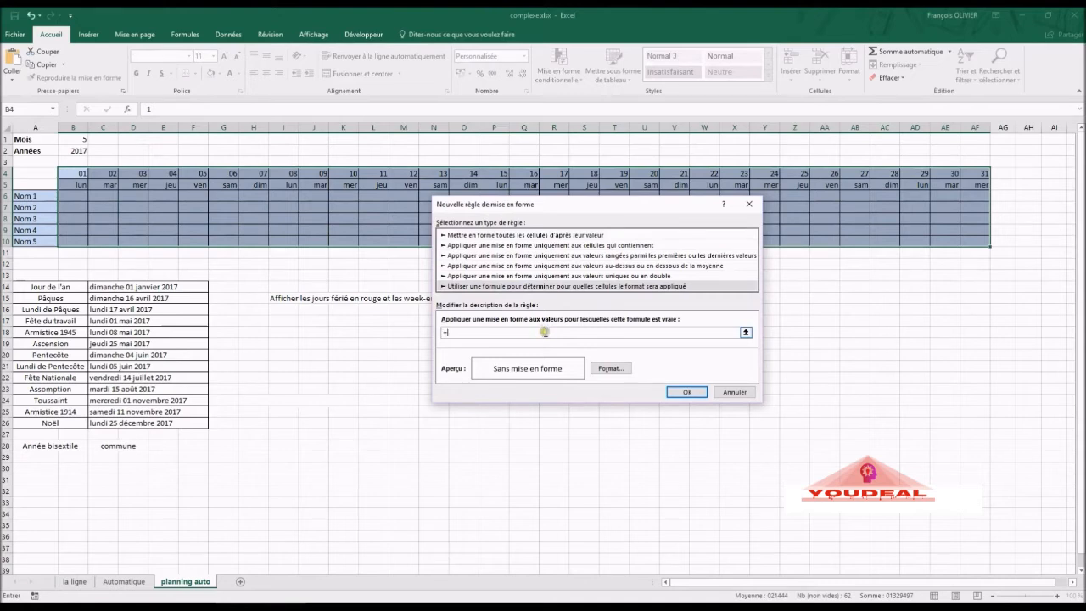
{"action": "type", "text": "=joursem("}
{"action": "left_click", "coordinate": [73, 182]}
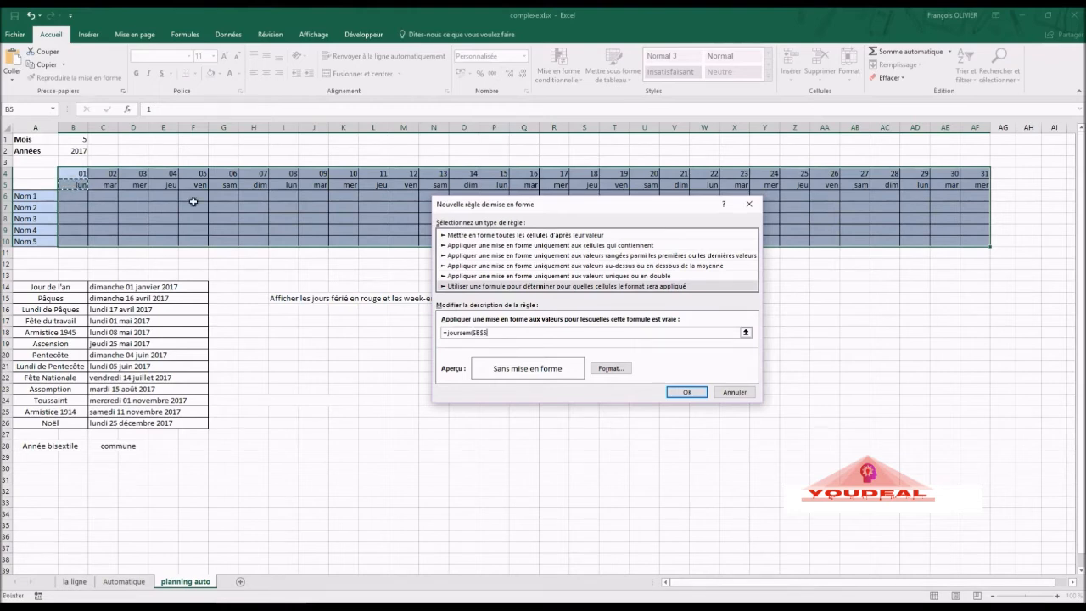
{"action": "left_click", "coordinate": [510, 336]}
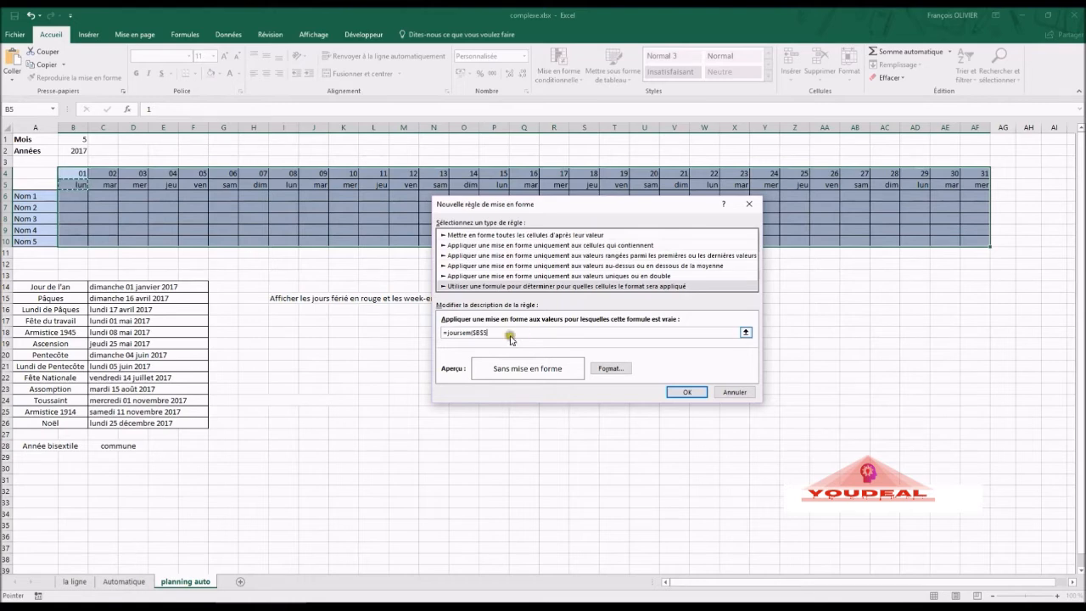
{"action": "left_click", "coordinate": [477, 333]}
{"action": "type", "text": "+"}
{"action": "key", "text": "Left"}
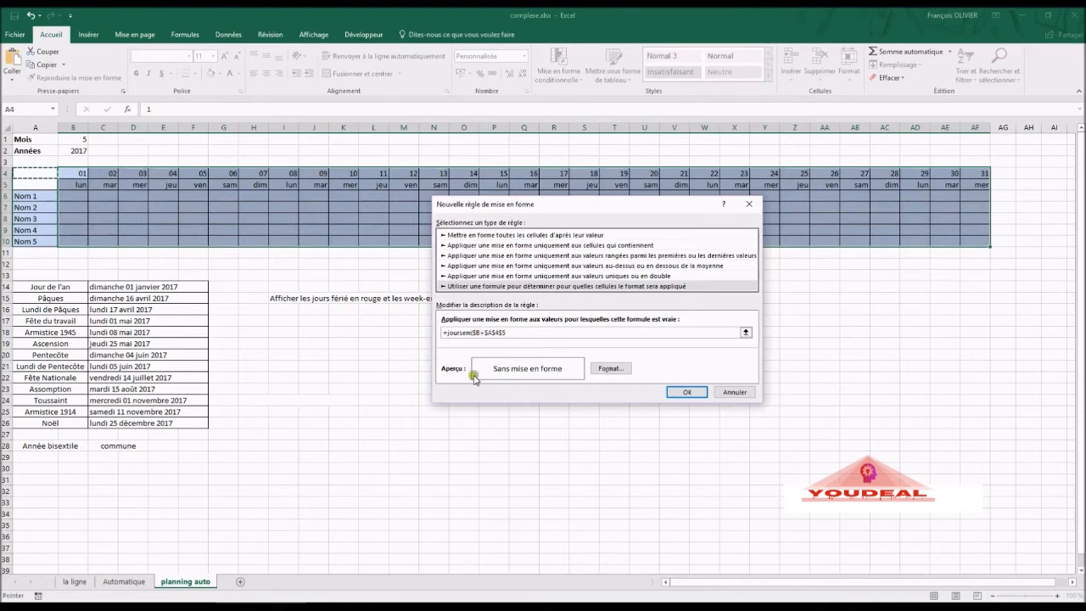
{"action": "key", "text": "BackSpace"}
{"action": "key", "text": "BackSpace"}
{"action": "key", "text": "BackSpace"}
{"action": "key", "text": "BackSpace"}
{"action": "key", "text": "BackSpace"}
{"action": "key", "text": "BackSpace"}
{"action": "type", "text": "B$5"}
{"action": "type", "text": ")>"}
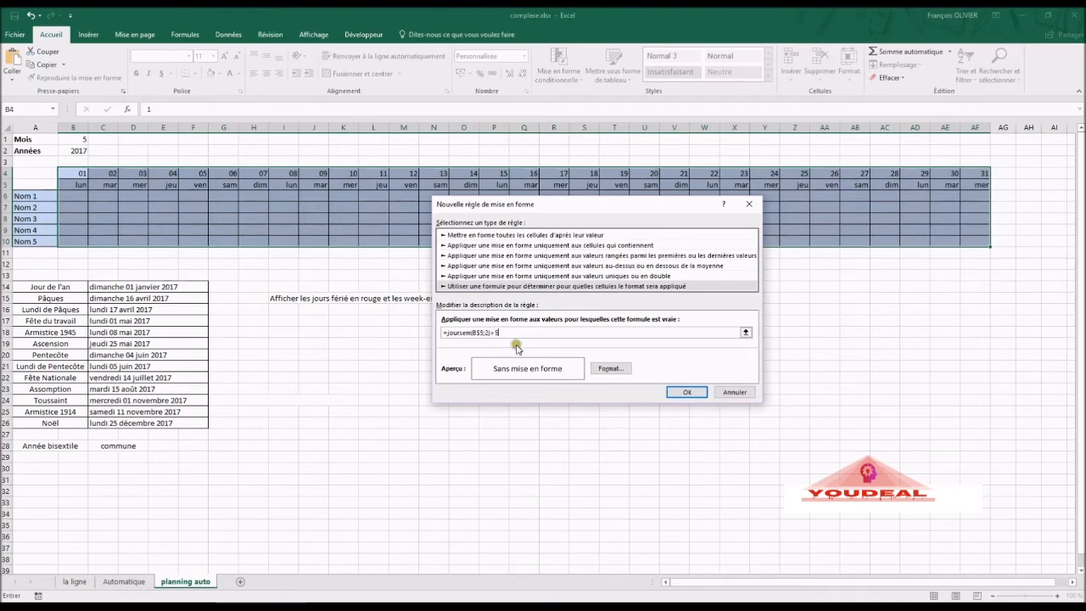
{"action": "left_click", "coordinate": [604, 370]}
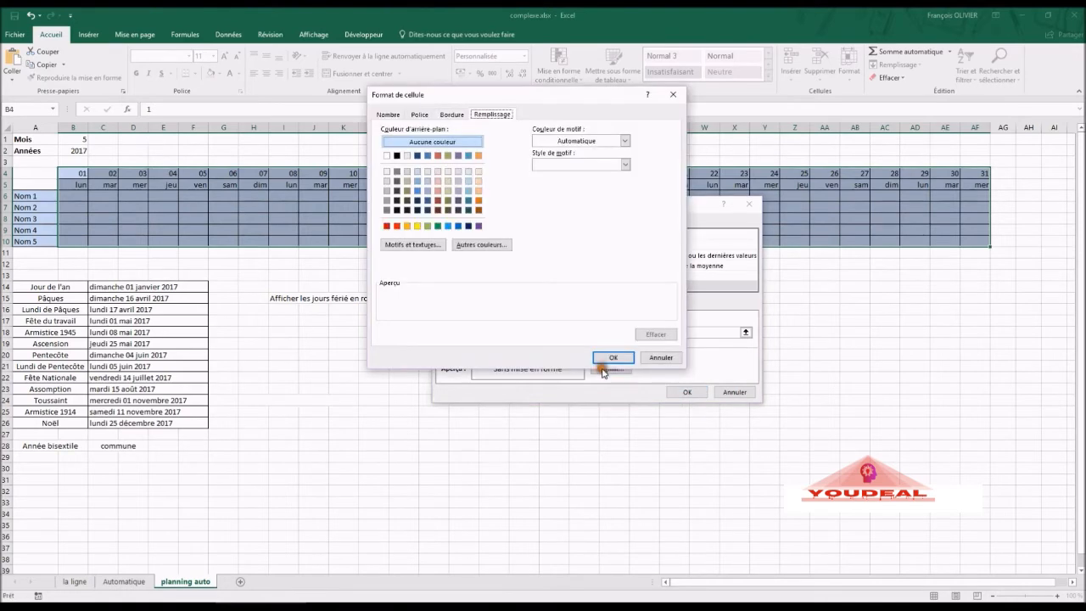
- Give the weekend rule a light orange fill and apply it to the grid
{"action": "left_click", "coordinate": [480, 191]}
{"action": "left_click", "coordinate": [613, 357]}
{"action": "left_click", "coordinate": [685, 391]}
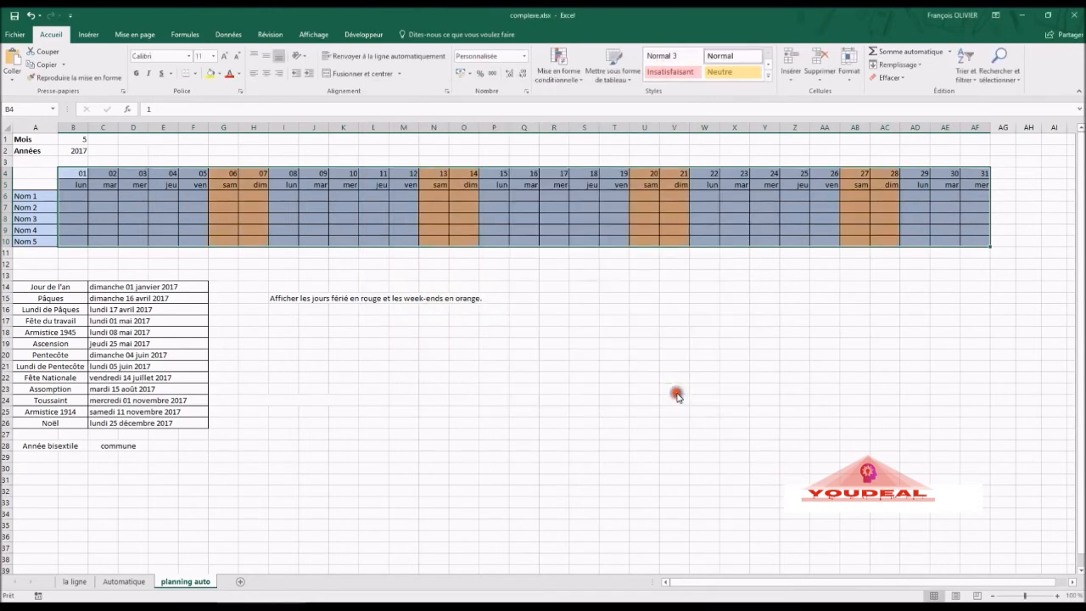
{"action": "left_click", "coordinate": [490, 354]}
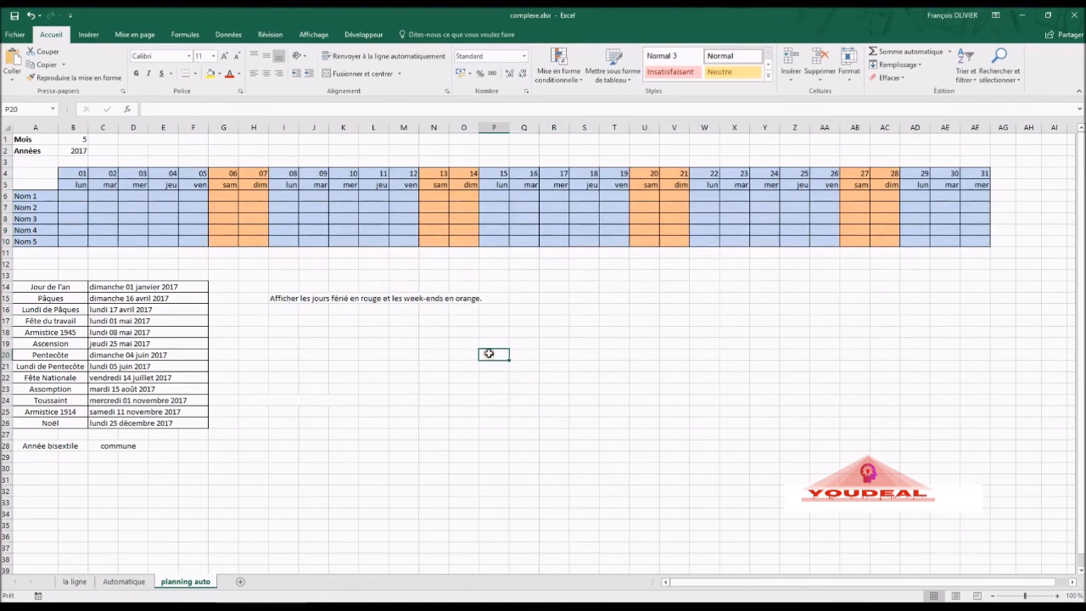
- Set the year in B2 to 2016 and select the calendar grid B4:AF10
{"action": "left_click", "coordinate": [82, 151]}
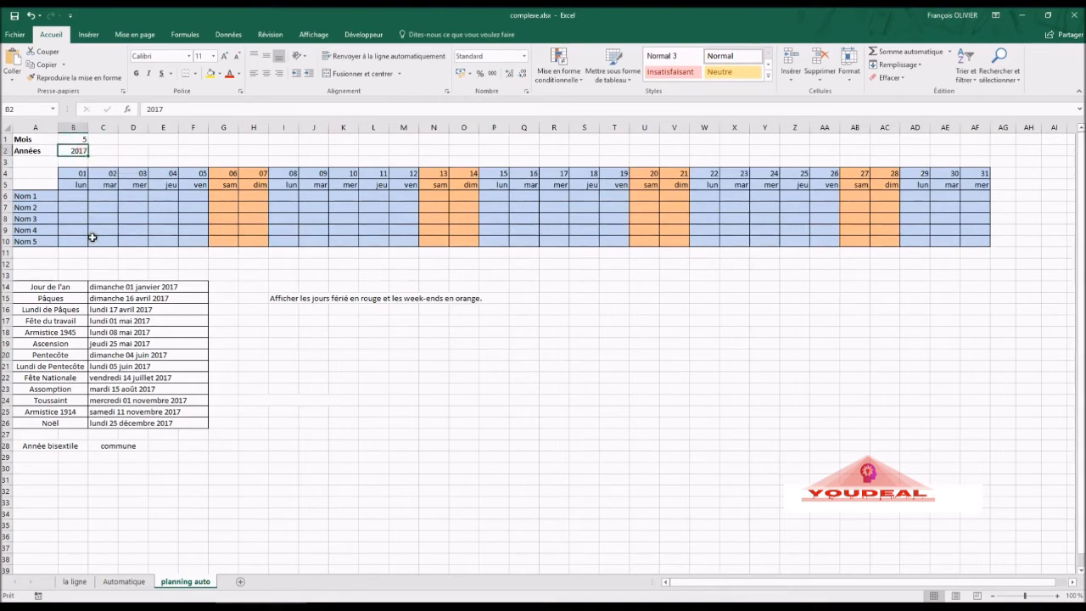
{"action": "type", "text": "2016"}
{"action": "key", "text": "Return"}
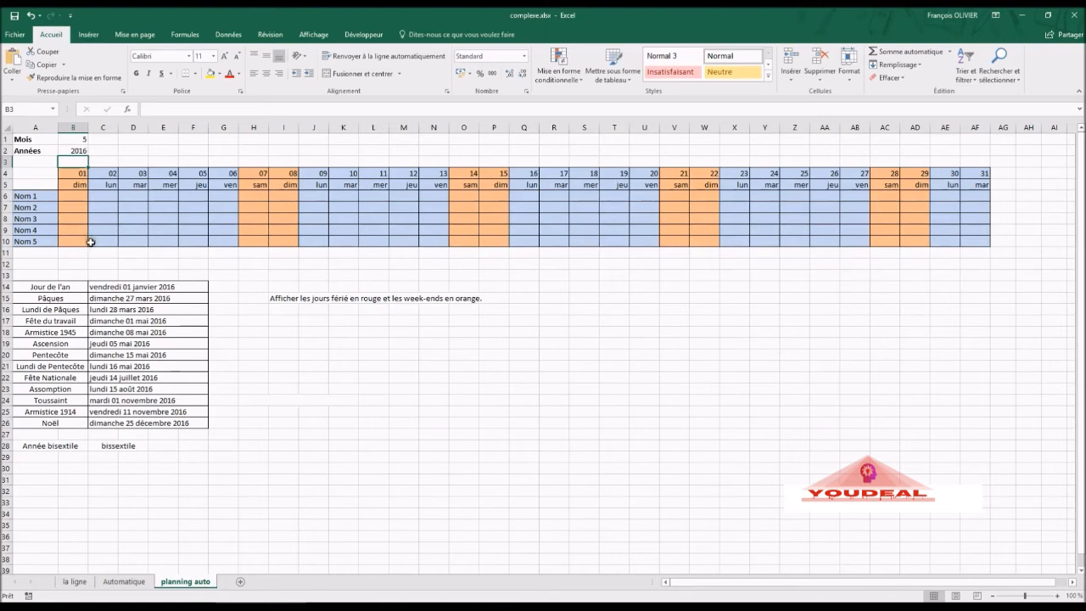
{"action": "left_click_drag", "start_coordinate": [80, 175], "coordinate": [969, 240]}
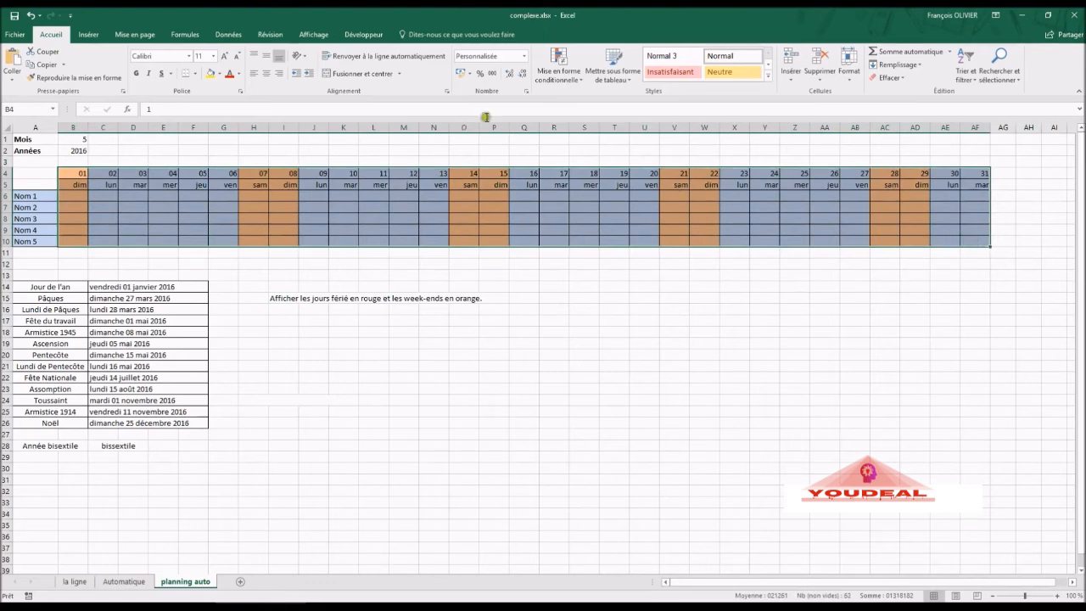
- Start a new formula-based conditional formatting rule for the selected grid
{"action": "left_click", "coordinate": [564, 71]}
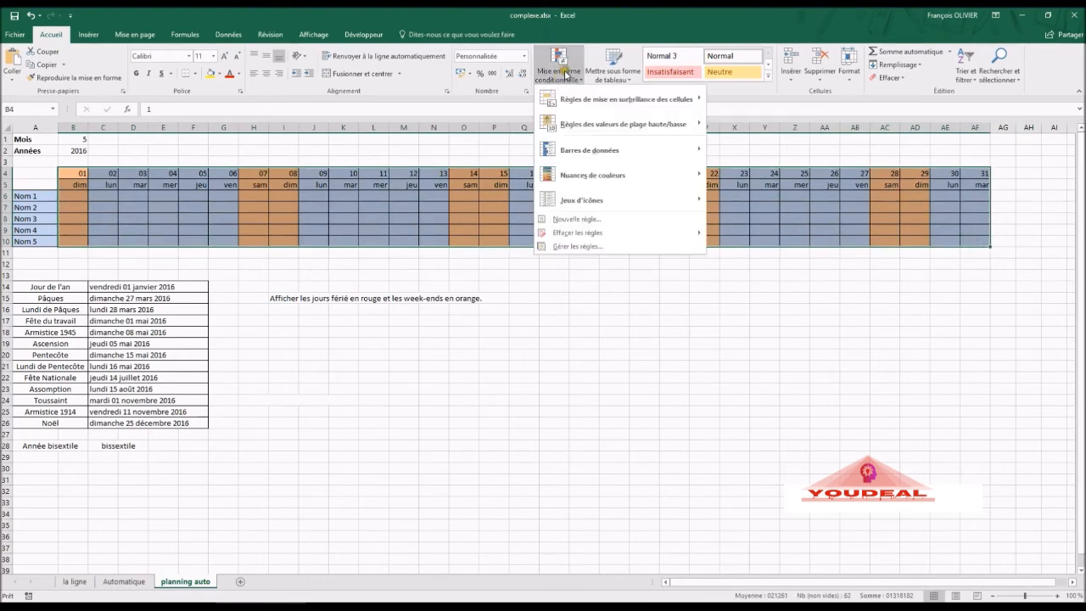
{"action": "left_click", "coordinate": [577, 218]}
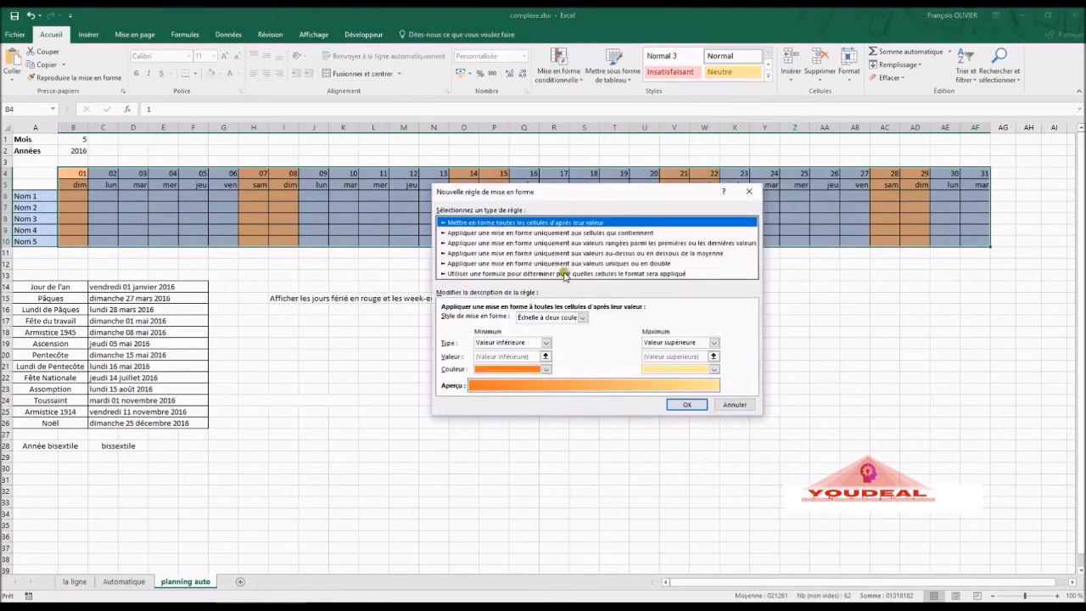
{"action": "left_click", "coordinate": [565, 274]}
{"action": "left_click_drag", "start_coordinate": [565, 192], "coordinate": [460, 227]}
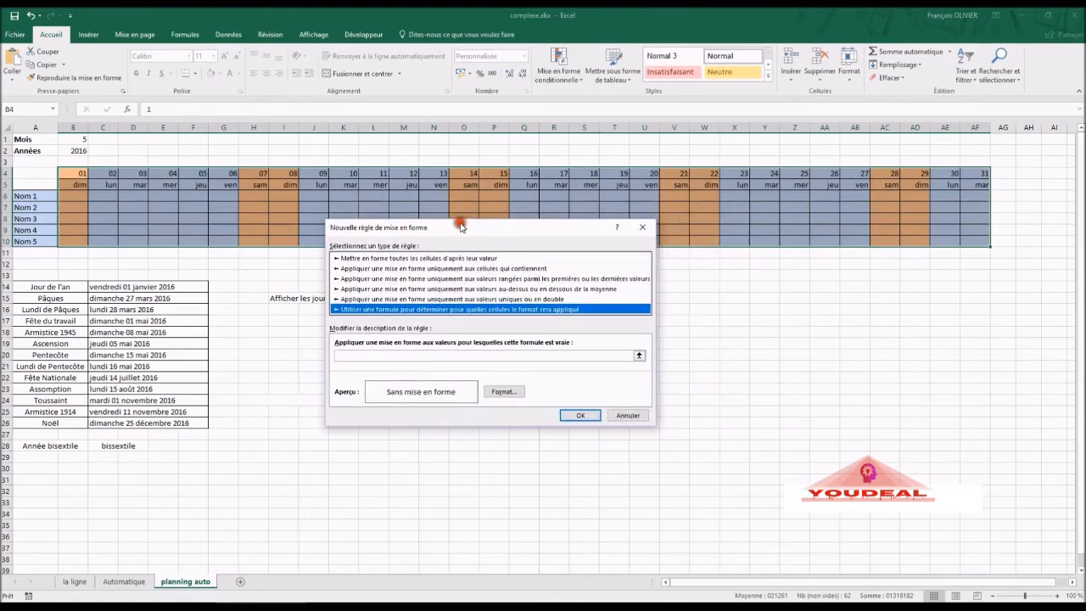
- Enter =nb.si($C$14:$F$26;B$5) to match each day against the holiday dates
{"action": "left_click", "coordinate": [463, 356]}
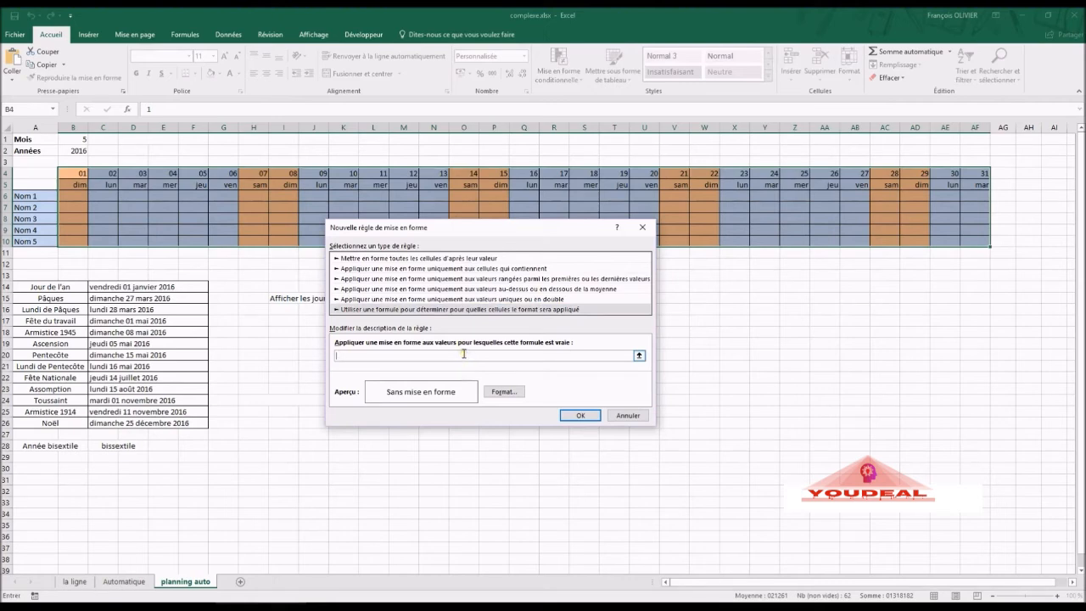
{"action": "type", "text": "=nb.si("}
{"action": "left_click_drag", "start_coordinate": [40, 286], "coordinate": [153, 416]}
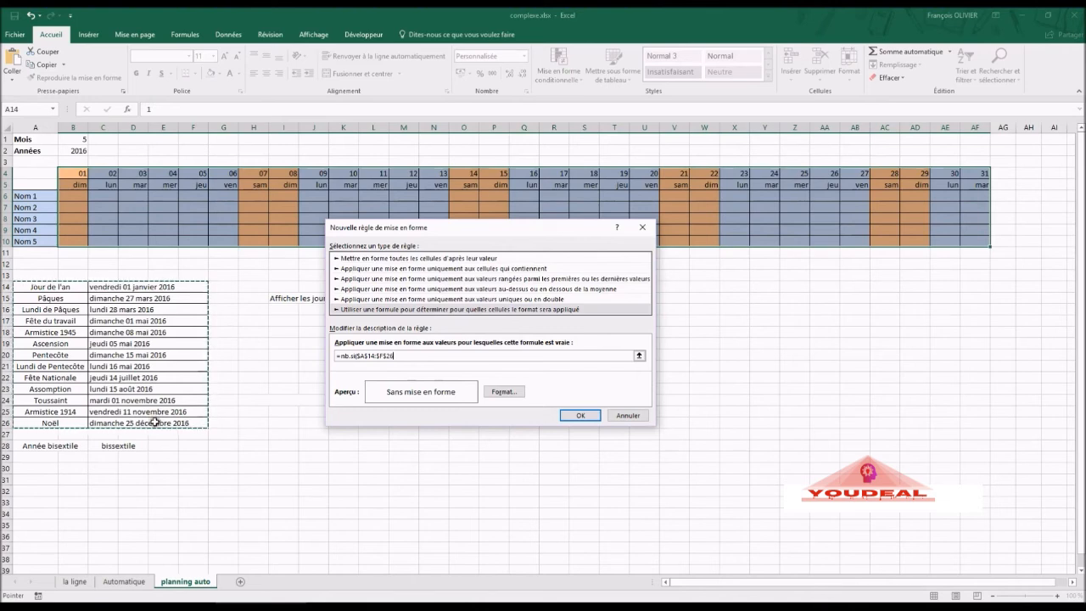
{"action": "left_click_drag", "start_coordinate": [98, 287], "coordinate": [105, 419]}
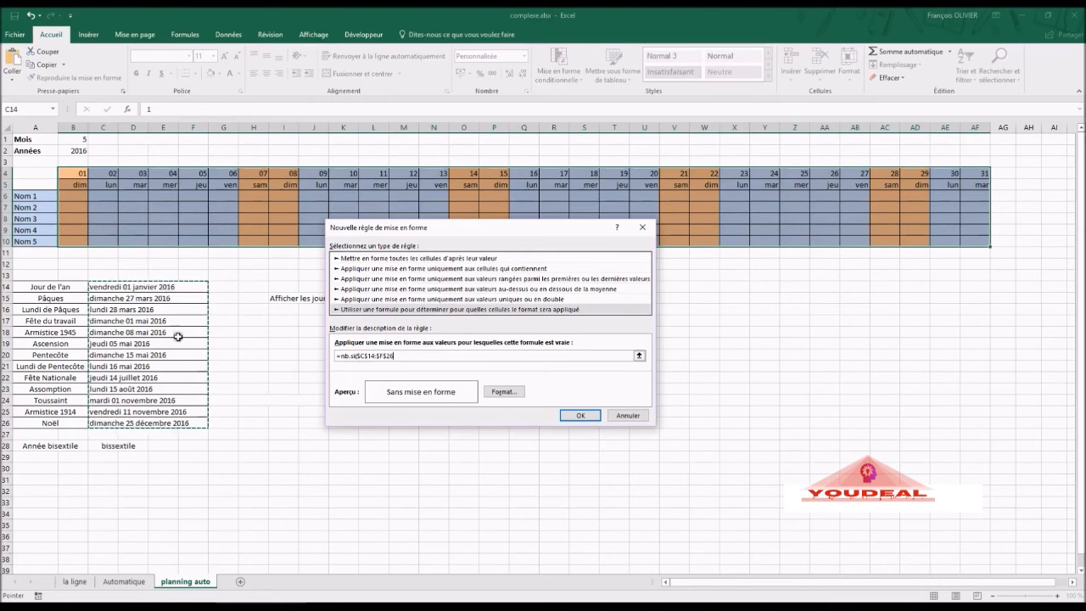
{"action": "left_click", "coordinate": [426, 356]}
{"action": "left_click", "coordinate": [426, 356]}
{"action": "left_click", "coordinate": [425, 357]}
{"action": "left_click", "coordinate": [426, 356]}
{"action": "left_click", "coordinate": [430, 355]}
{"action": "type", "text": ";"}
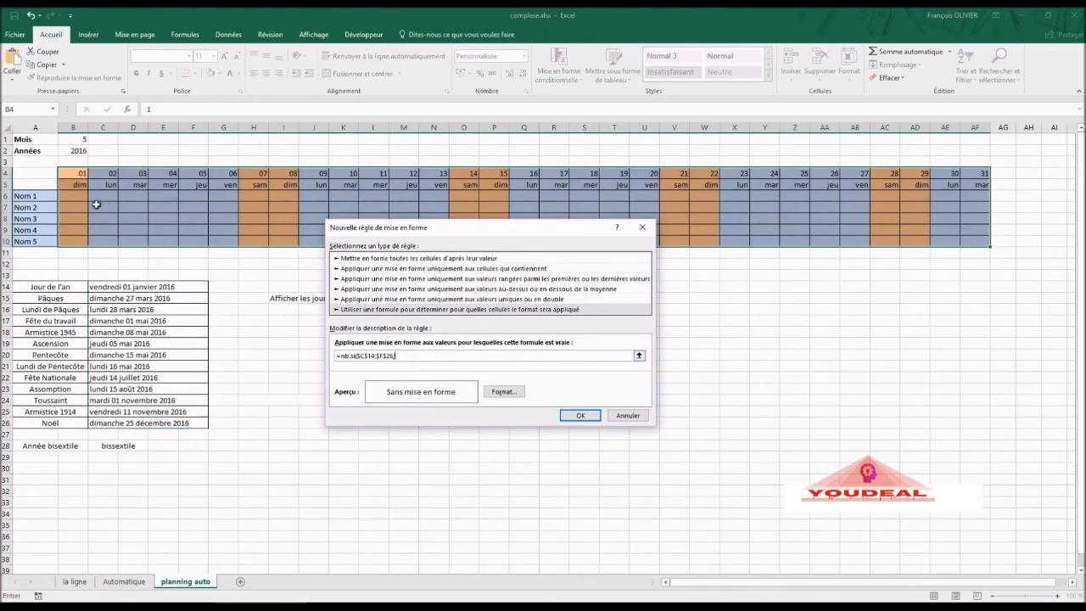
{"action": "left_click", "coordinate": [73, 181]}
{"action": "key", "text": "F4"}
- Give the holiday rule a salmon-red fill and apply it to the grid
{"action": "left_click", "coordinate": [505, 392]}
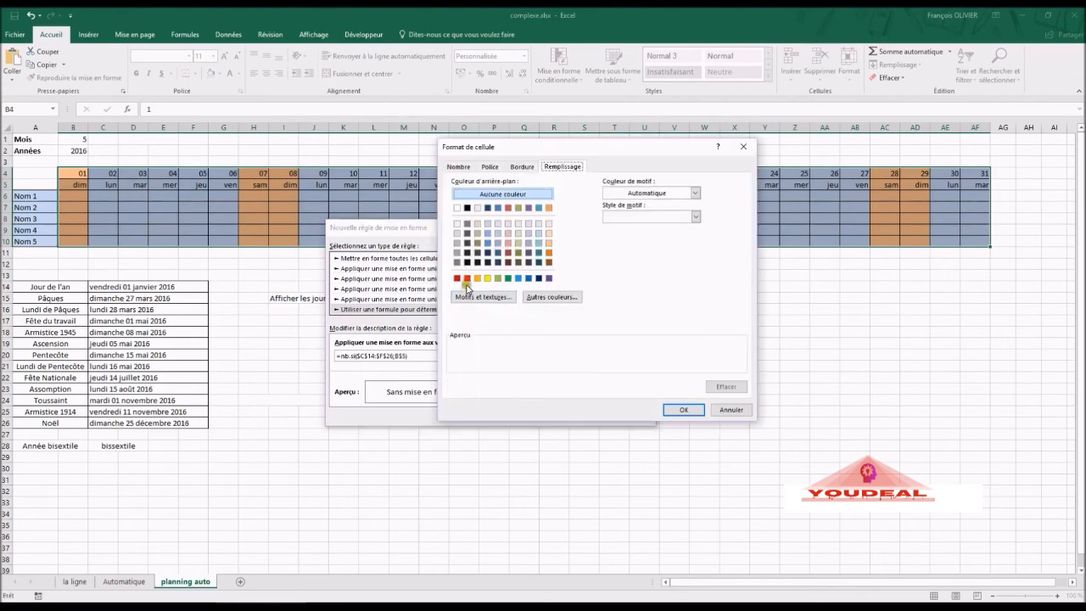
{"action": "left_click", "coordinate": [466, 277]}
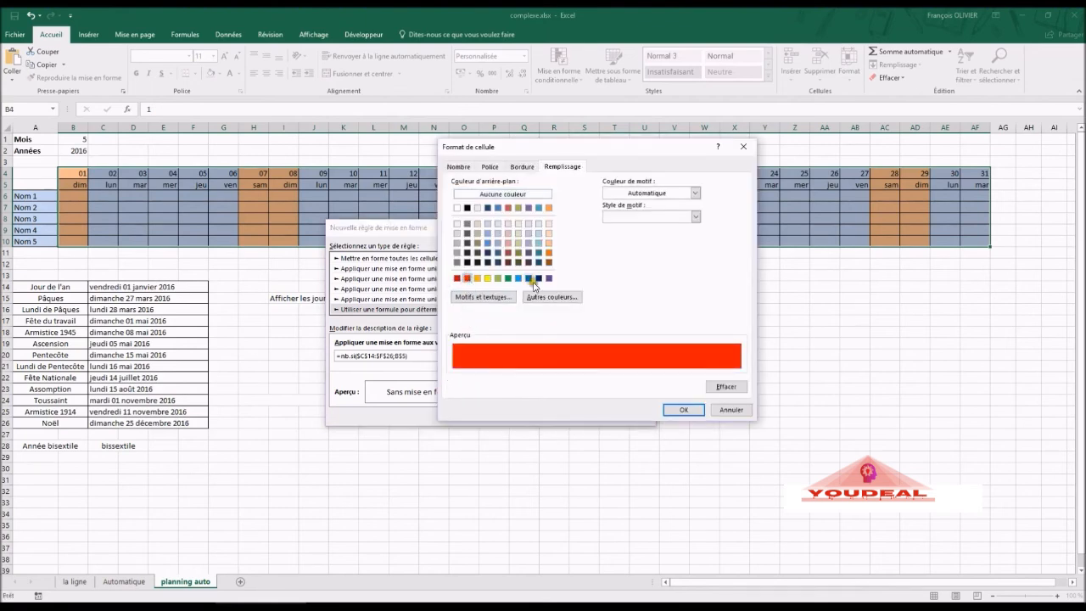
{"action": "left_click", "coordinate": [507, 244]}
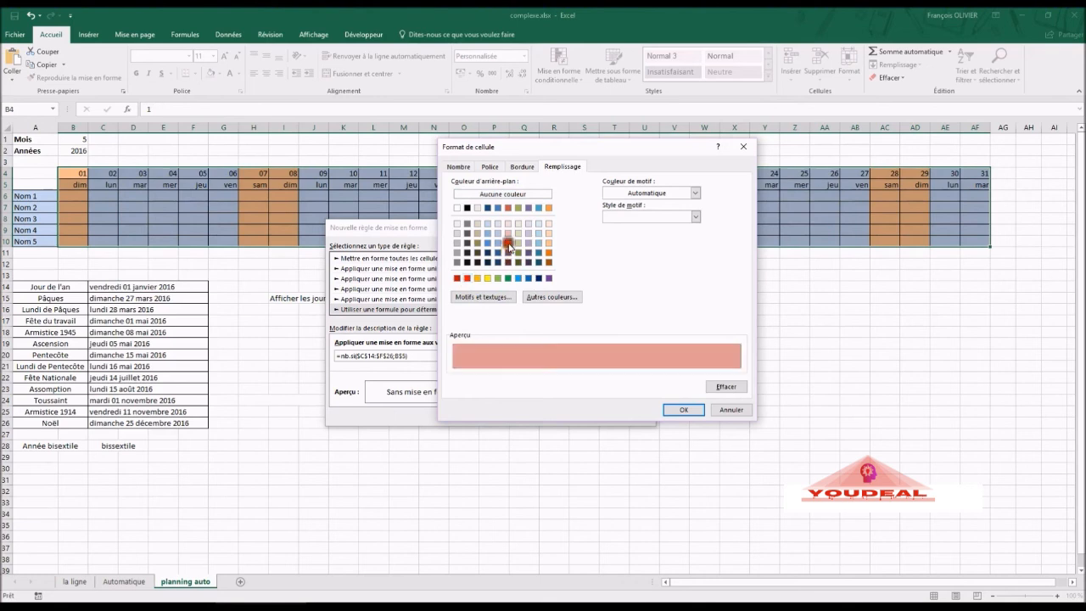
{"action": "left_click", "coordinate": [670, 409]}
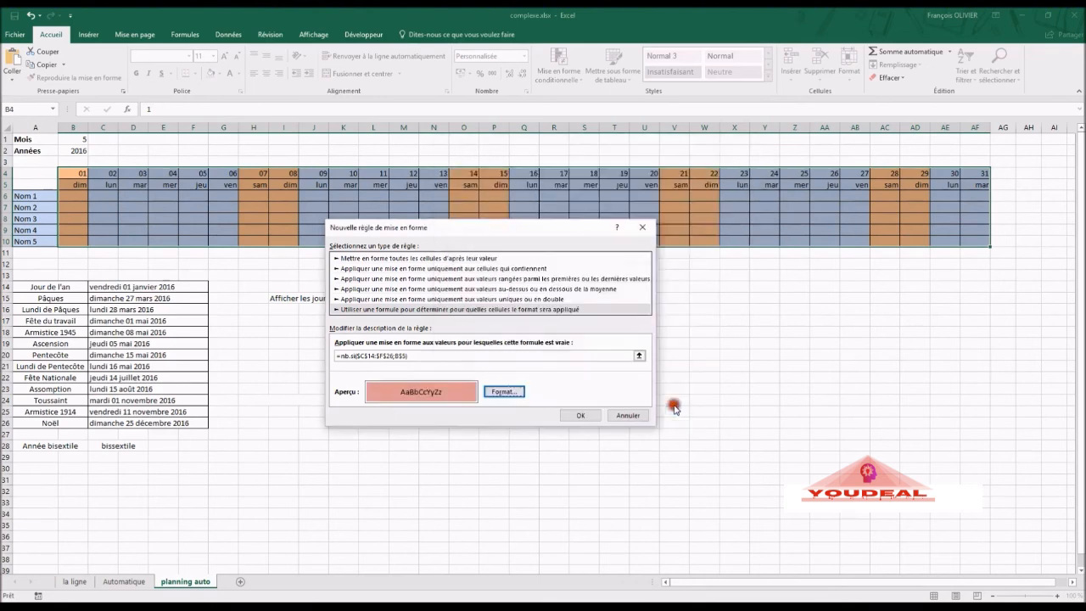
{"action": "left_click", "coordinate": [581, 414]}
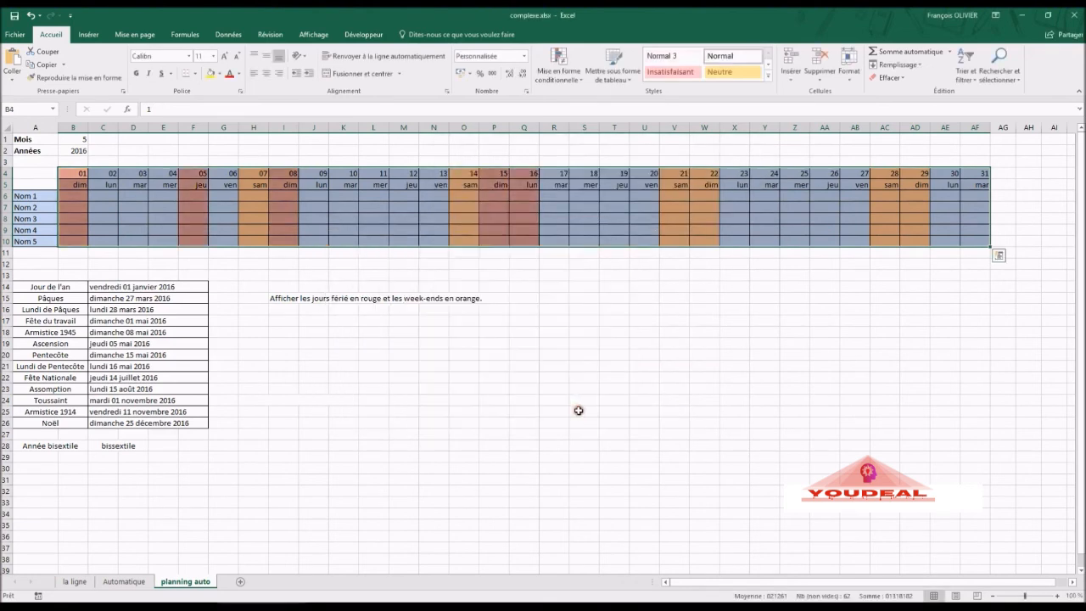
{"action": "left_click", "coordinate": [513, 412]}
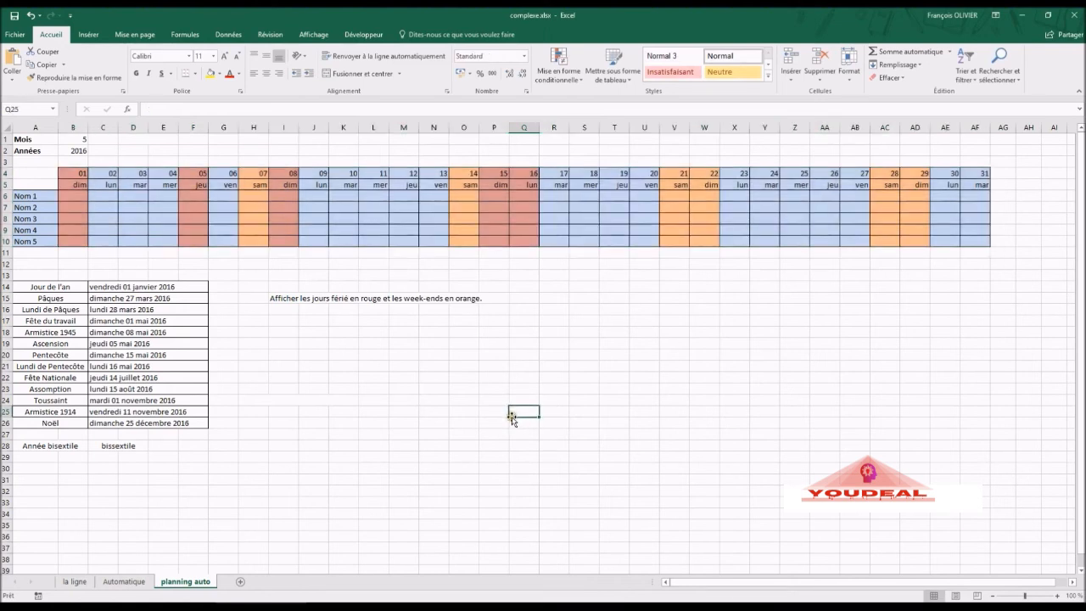
- Test the calendar by entering month 11, then year 2018, then month 5
{"action": "left_click", "coordinate": [86, 141]}
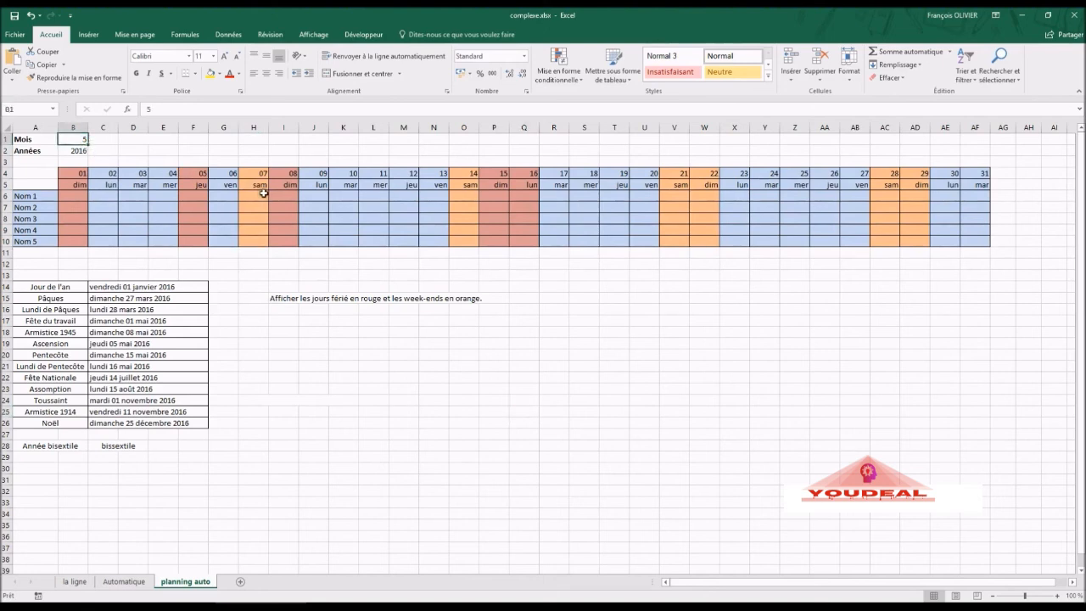
{"action": "type", "text": "11"}
{"action": "key", "text": "Return"}
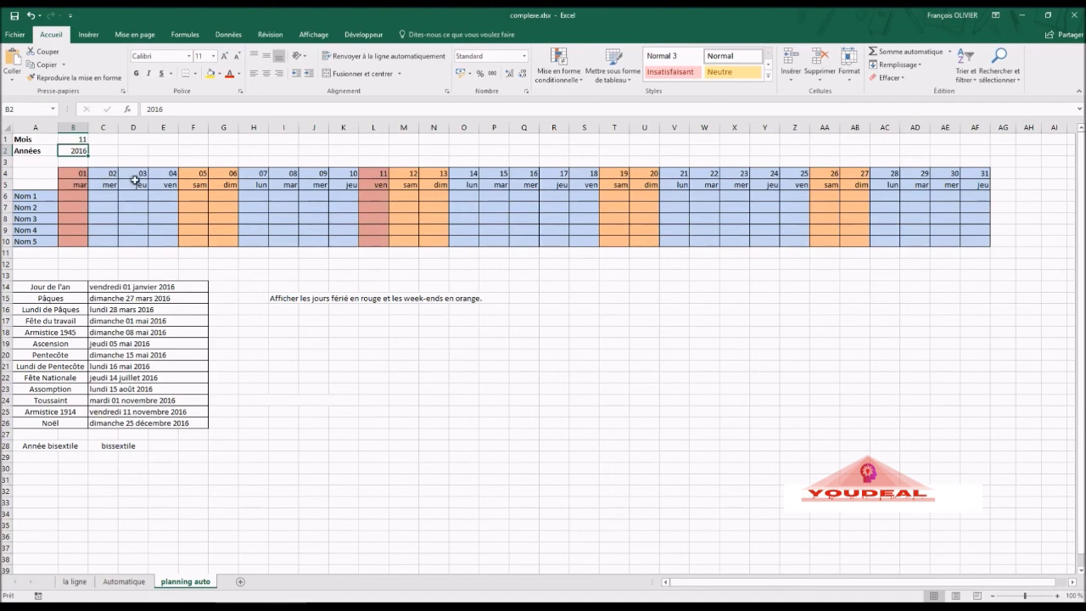
{"action": "type", "text": "2018"}
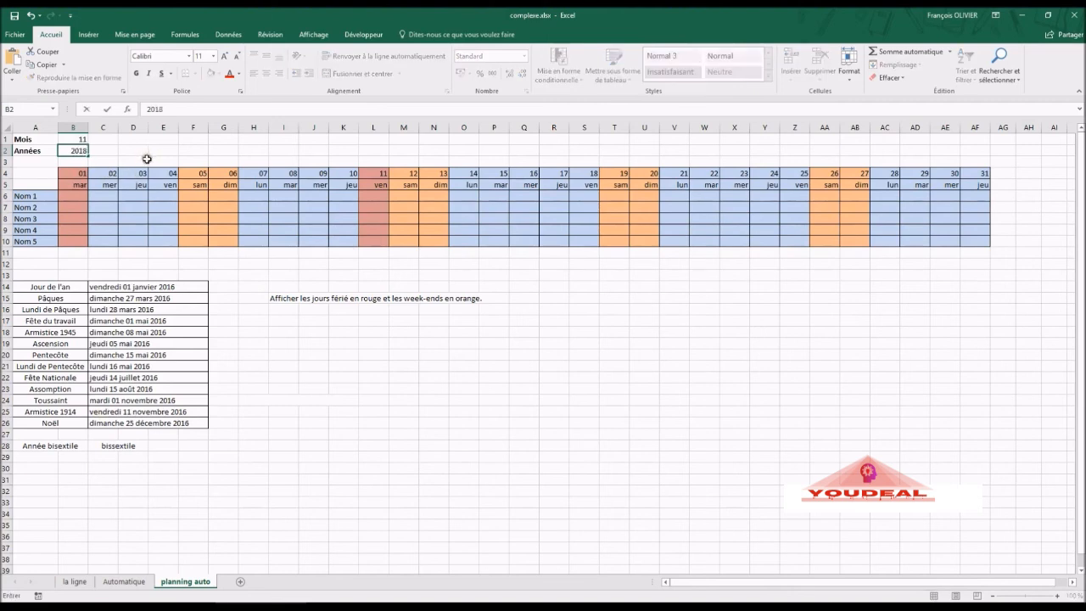
{"action": "key", "text": "Return"}
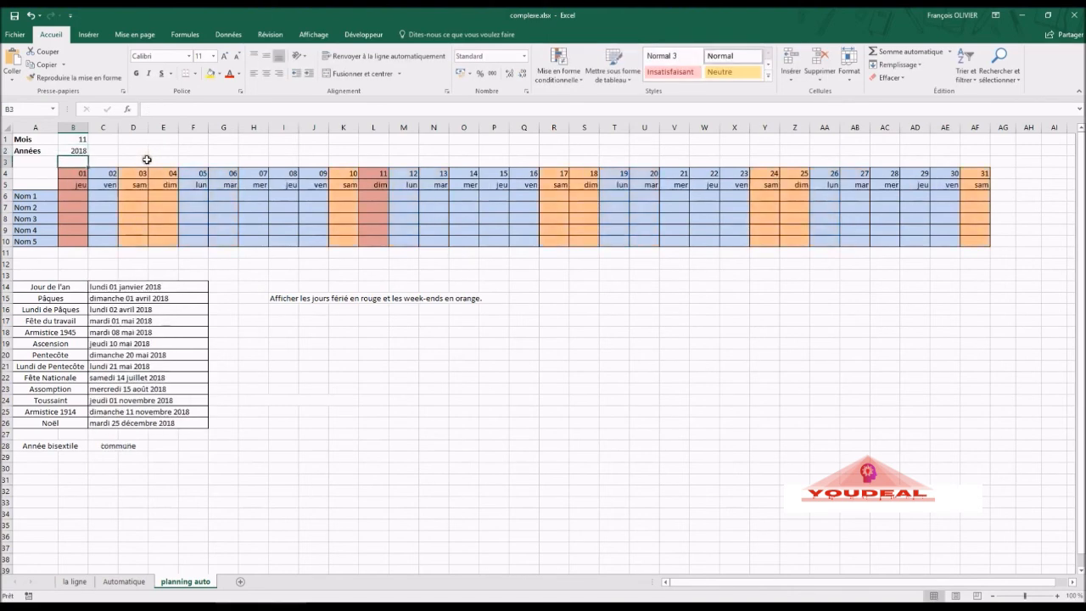
{"action": "left_click", "coordinate": [81, 139]}
{"action": "type", "text": "5"}
{"action": "key", "text": "Return"}
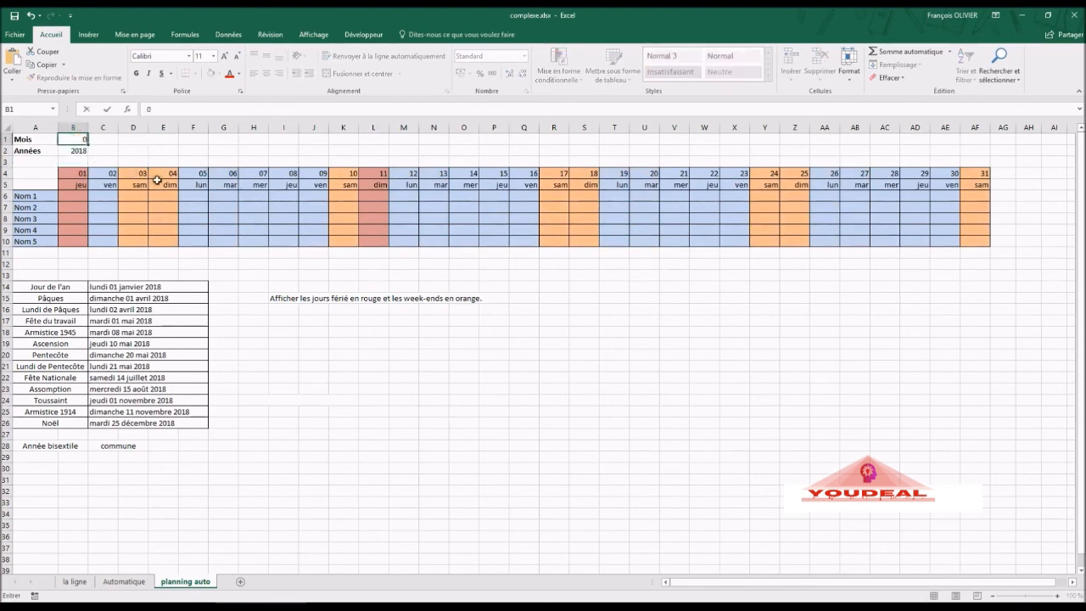